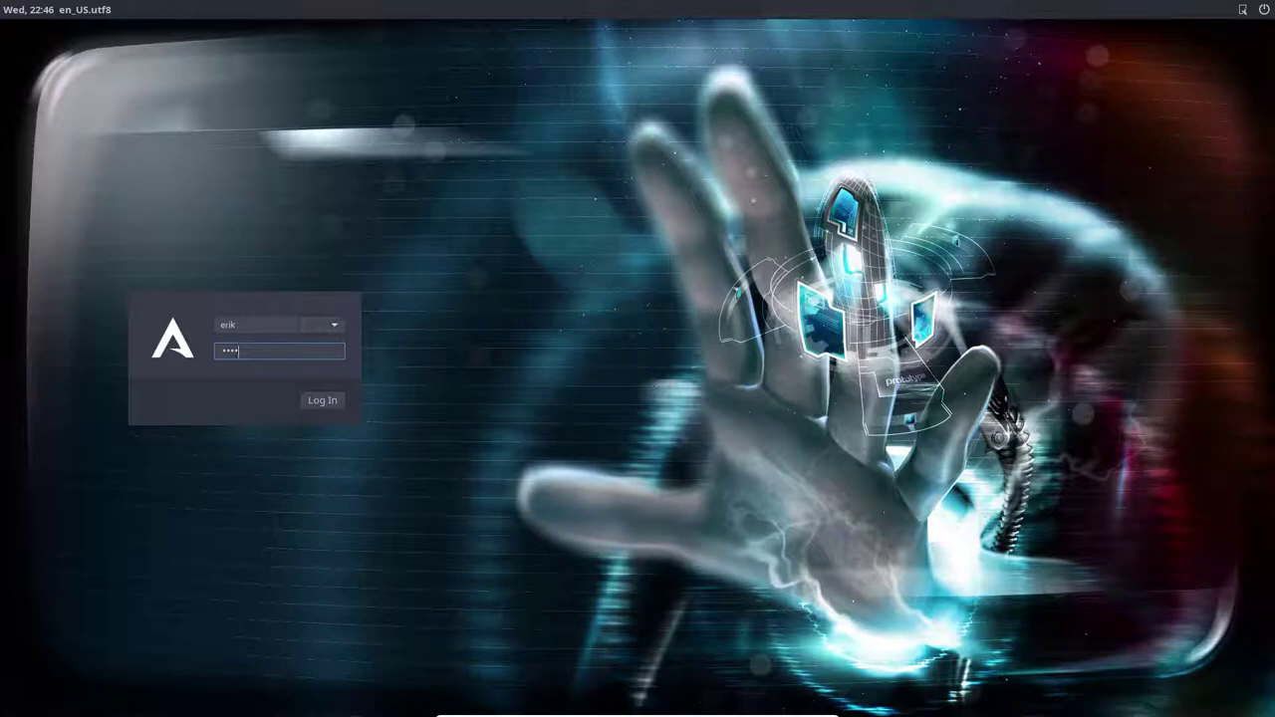
# Step: Log in to the desktop session with the entered account password and dismiss the network connection notification
pyautogui.press('Return')
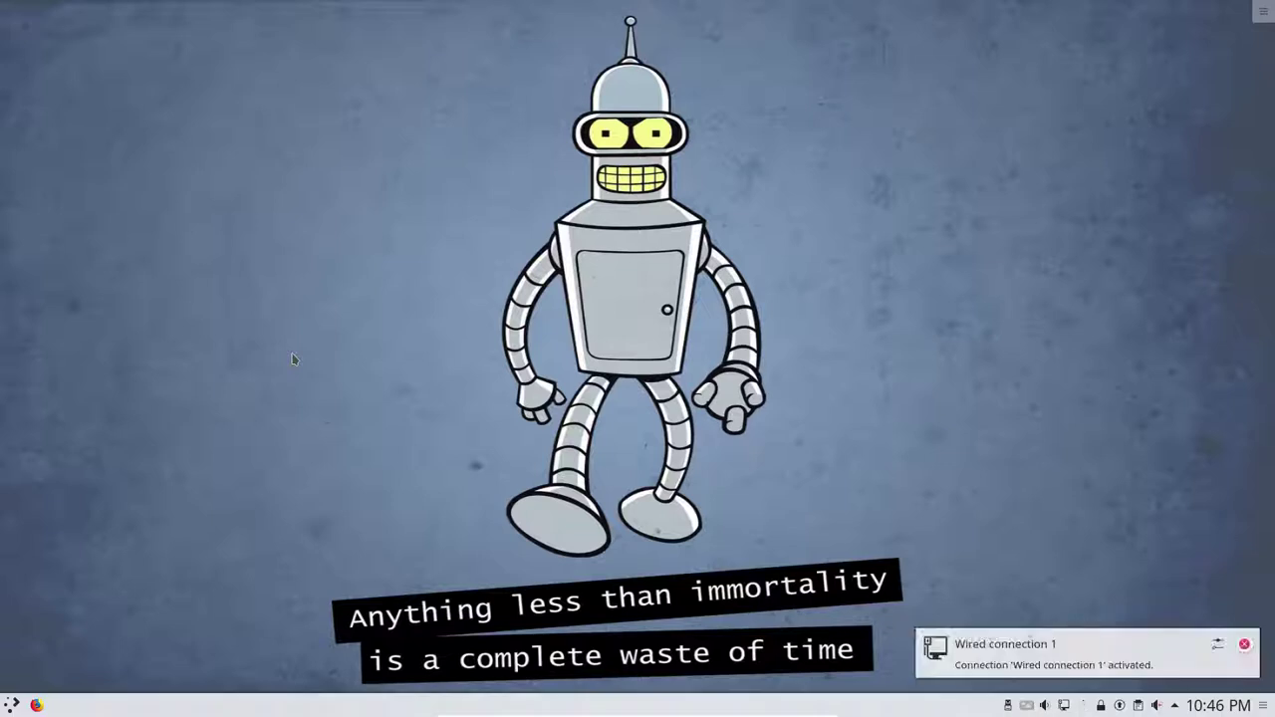
pyautogui.click(1244, 644)
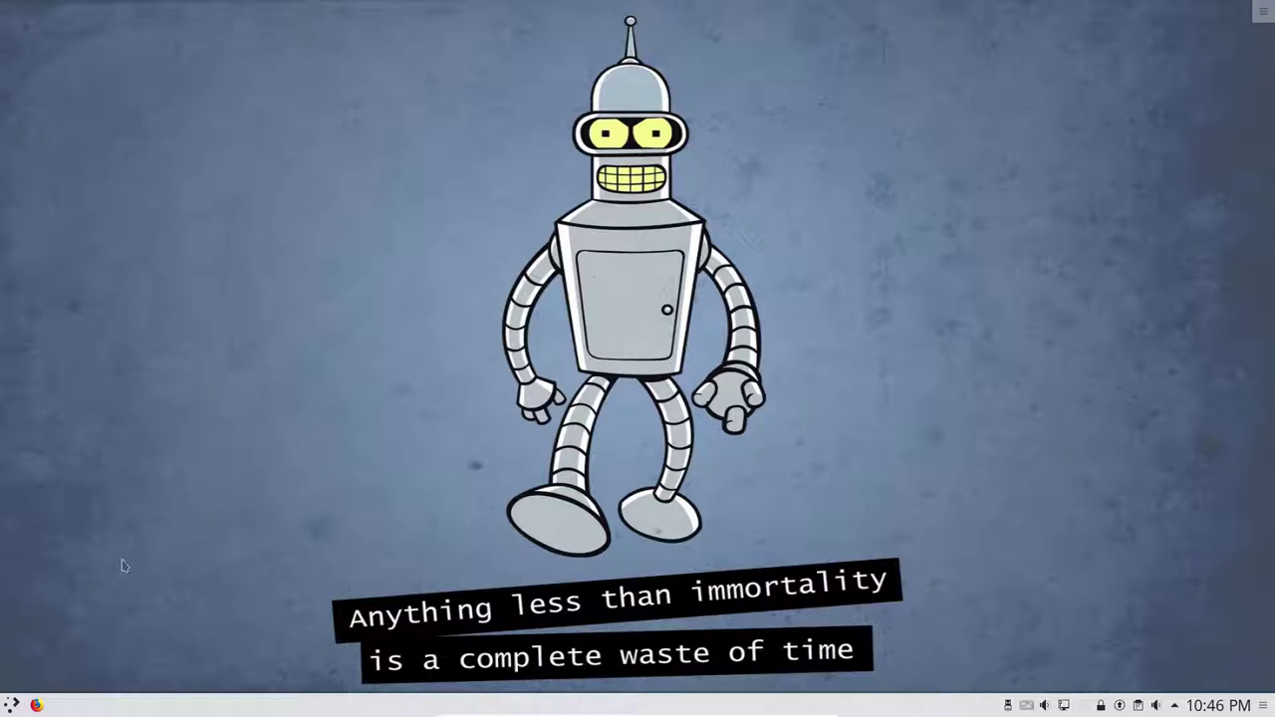
# Step: Show the Variety wallpaper image strip and close it again
pyautogui.click(1033, 709)
pyautogui.click(1076, 602)
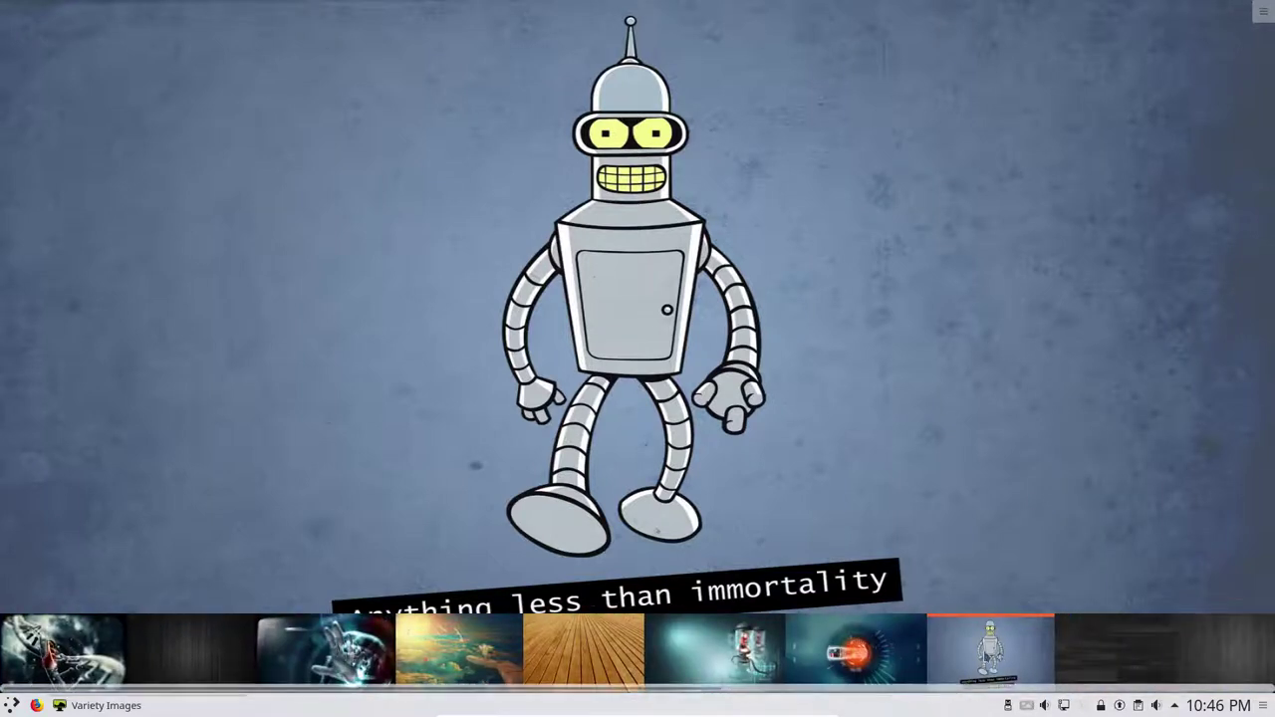
pyautogui.rightClick(984, 660)
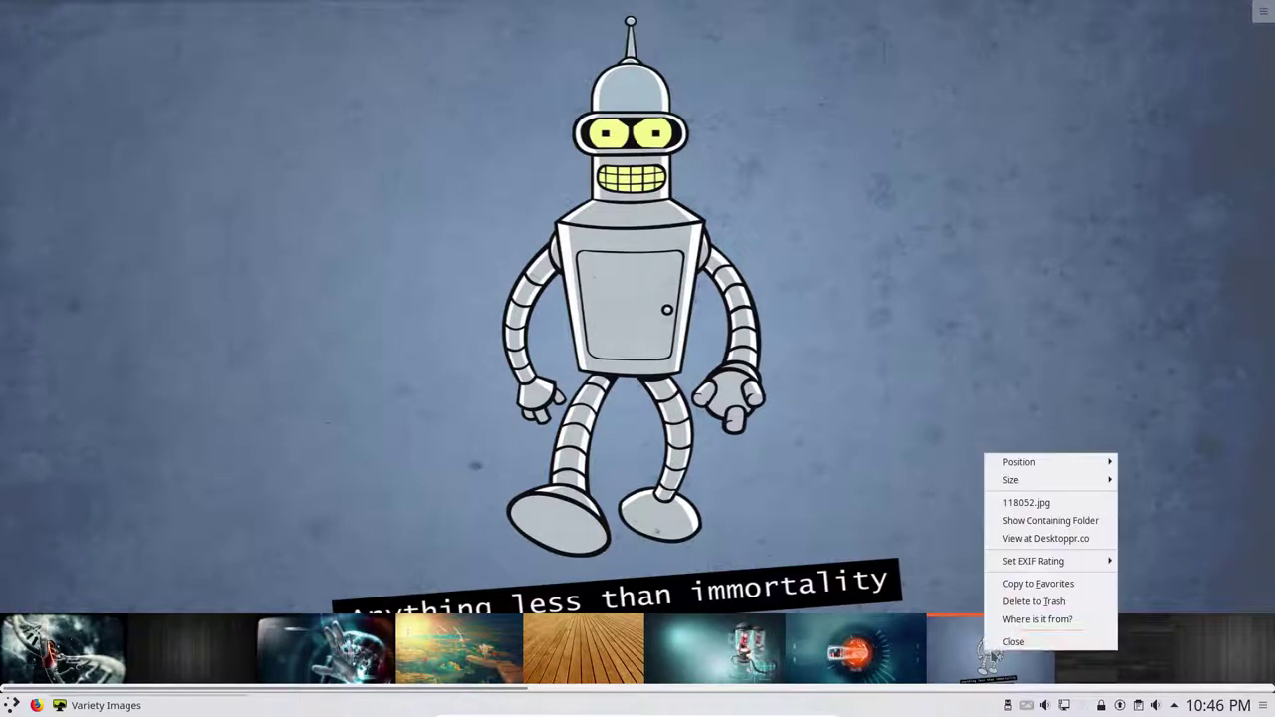
pyautogui.click(1018, 645)
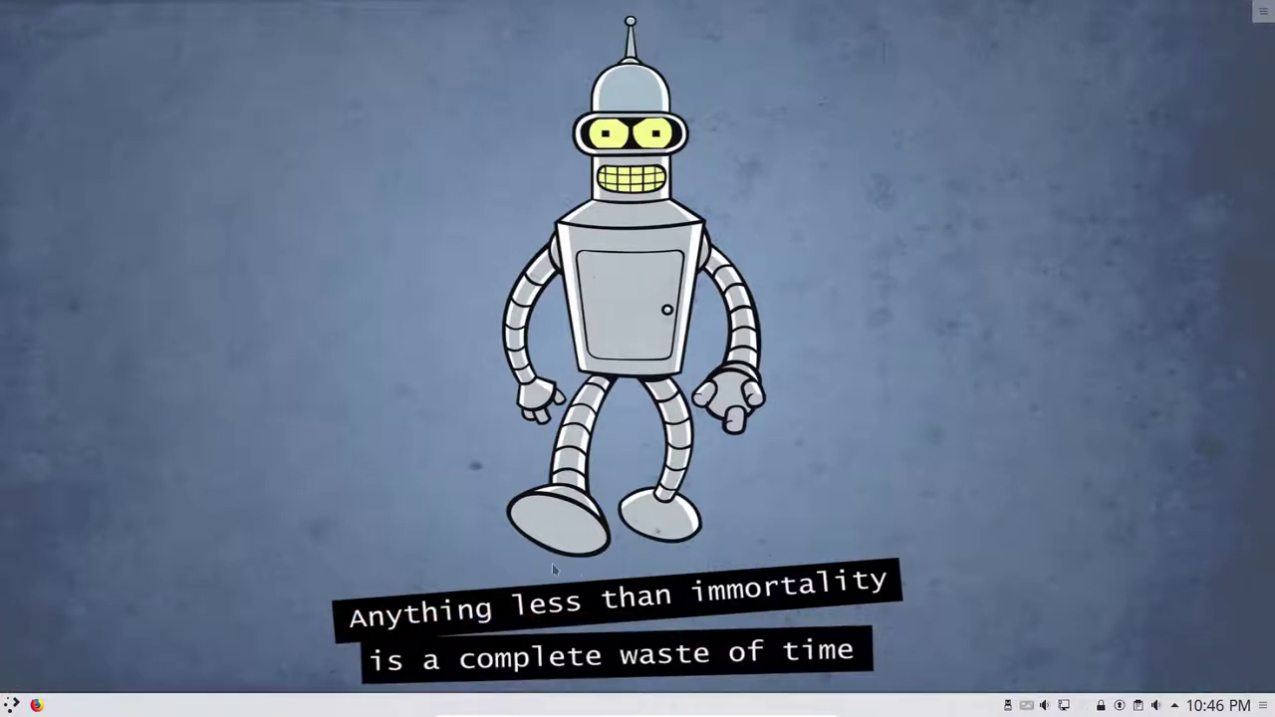
# Step: Browse the Development, Games, Games for Kids and Education categories of the application launcher
pyautogui.click(12, 704)
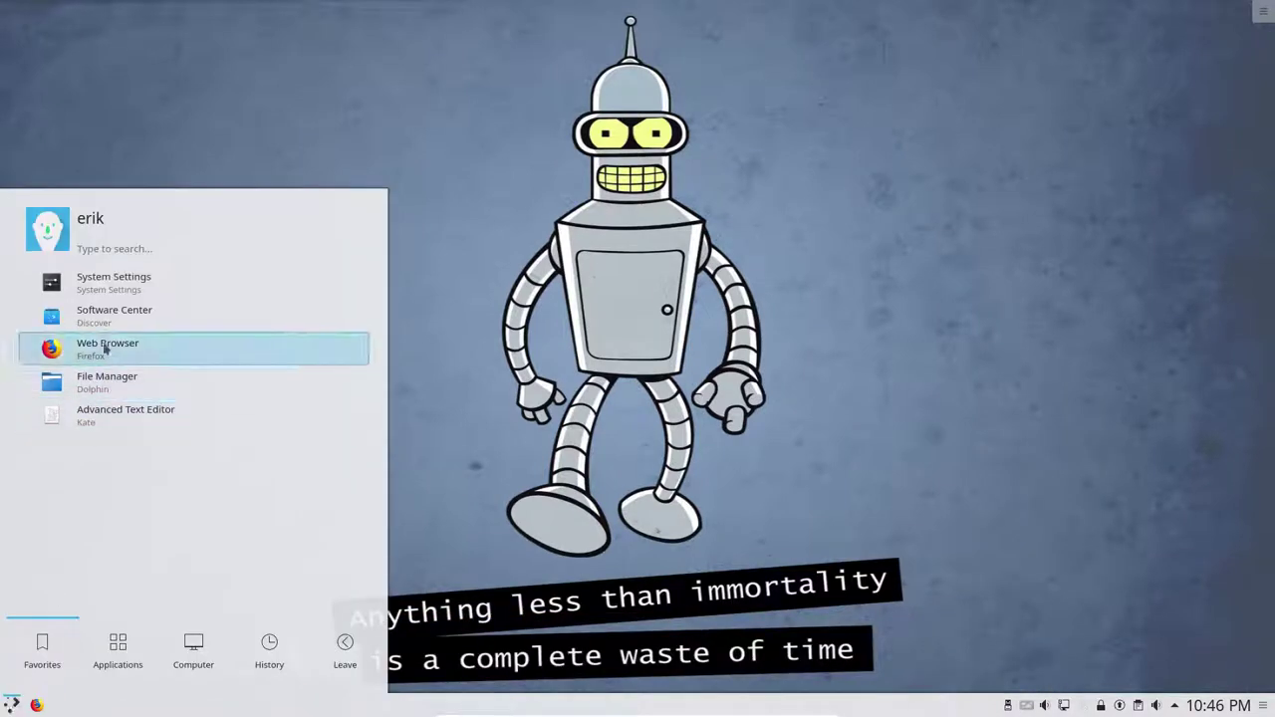
pyautogui.click(115, 662)
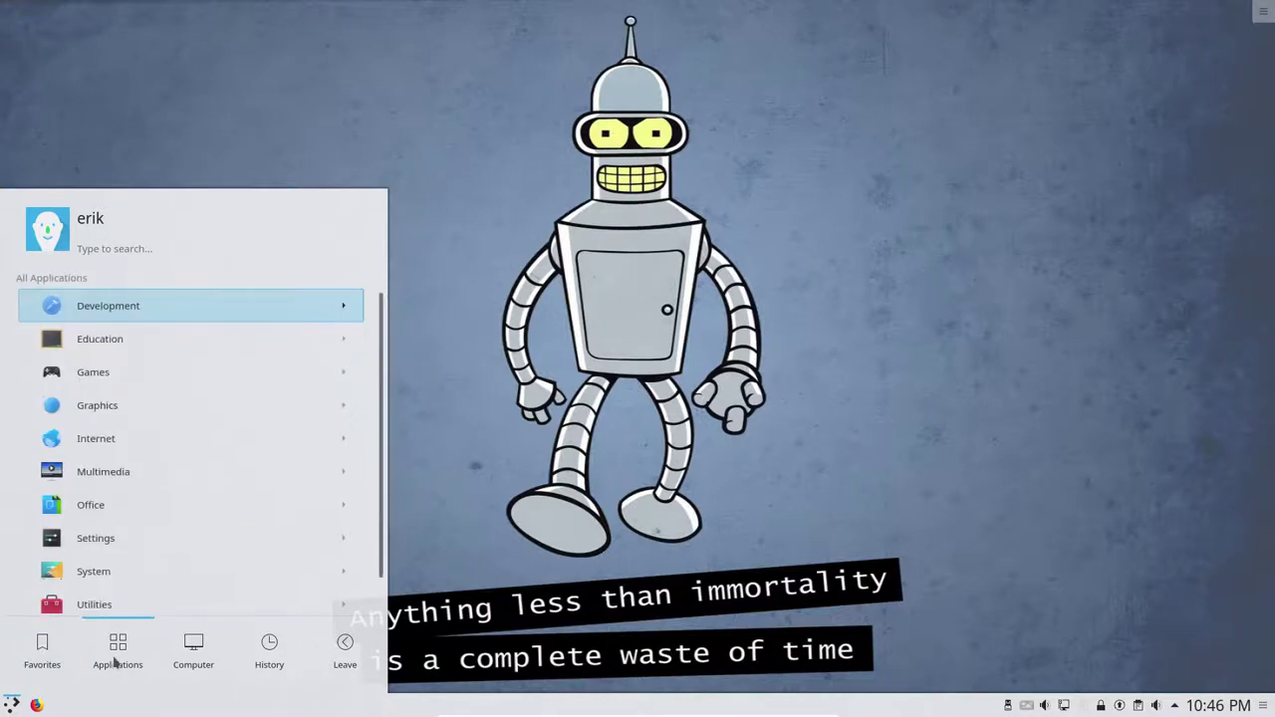
pyautogui.click(216, 304)
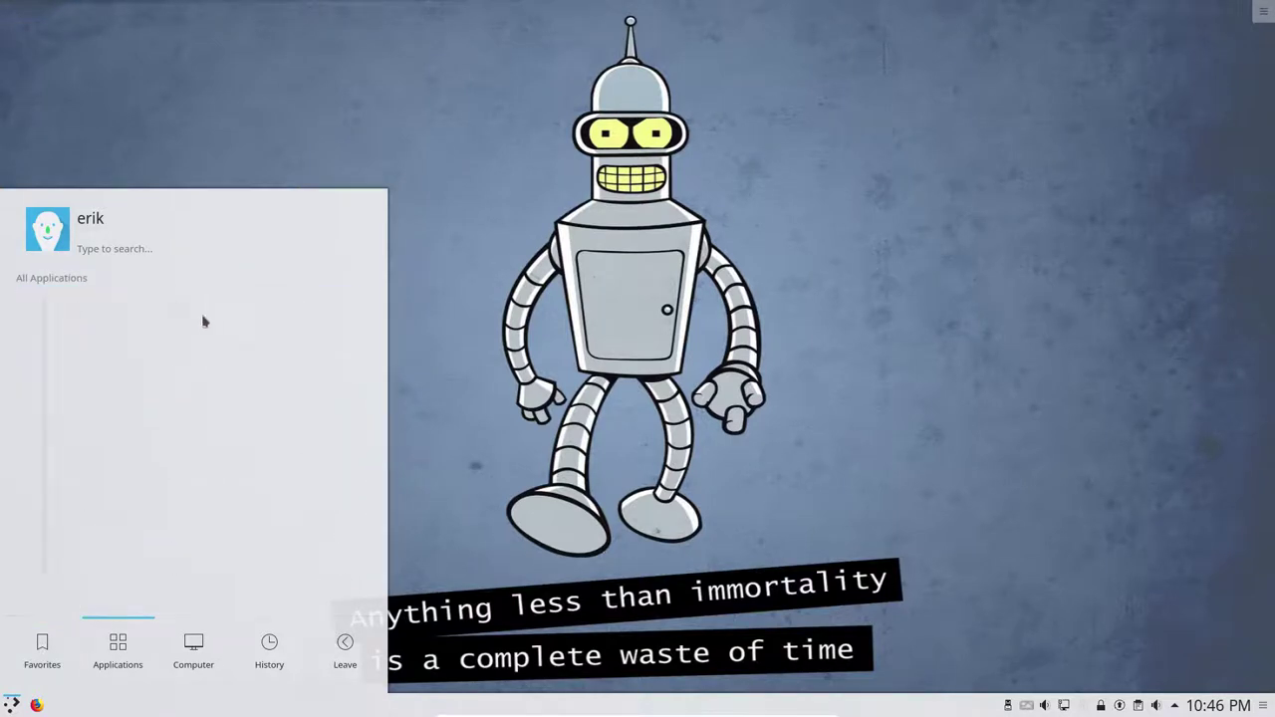
pyautogui.click(50, 278)
pyautogui.click(96, 383)
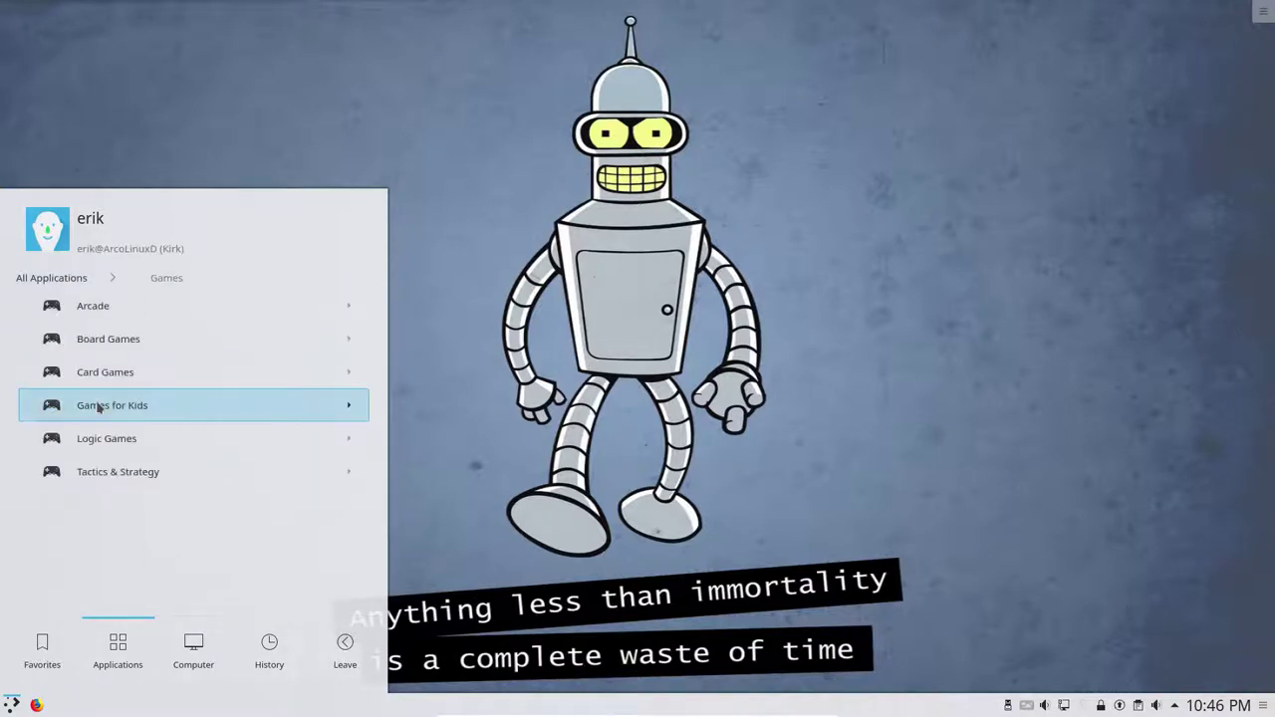
pyautogui.click(98, 406)
pyautogui.click(51, 278)
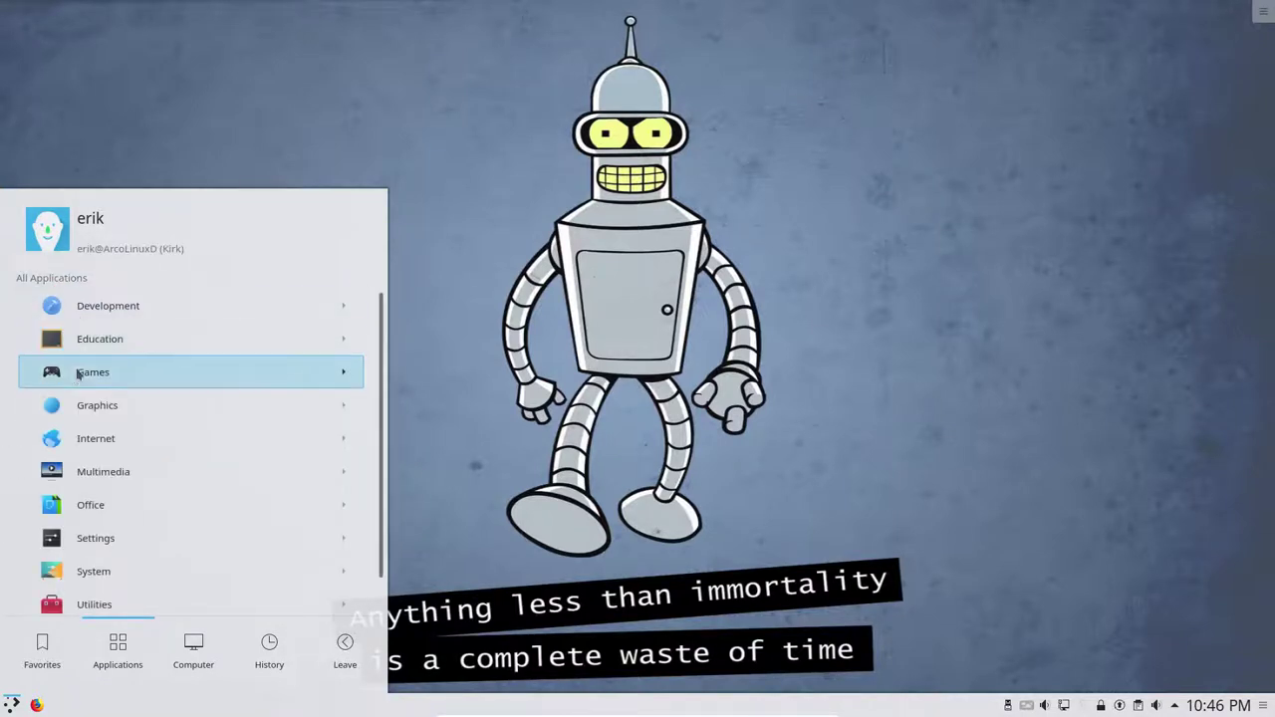
pyautogui.click(93, 347)
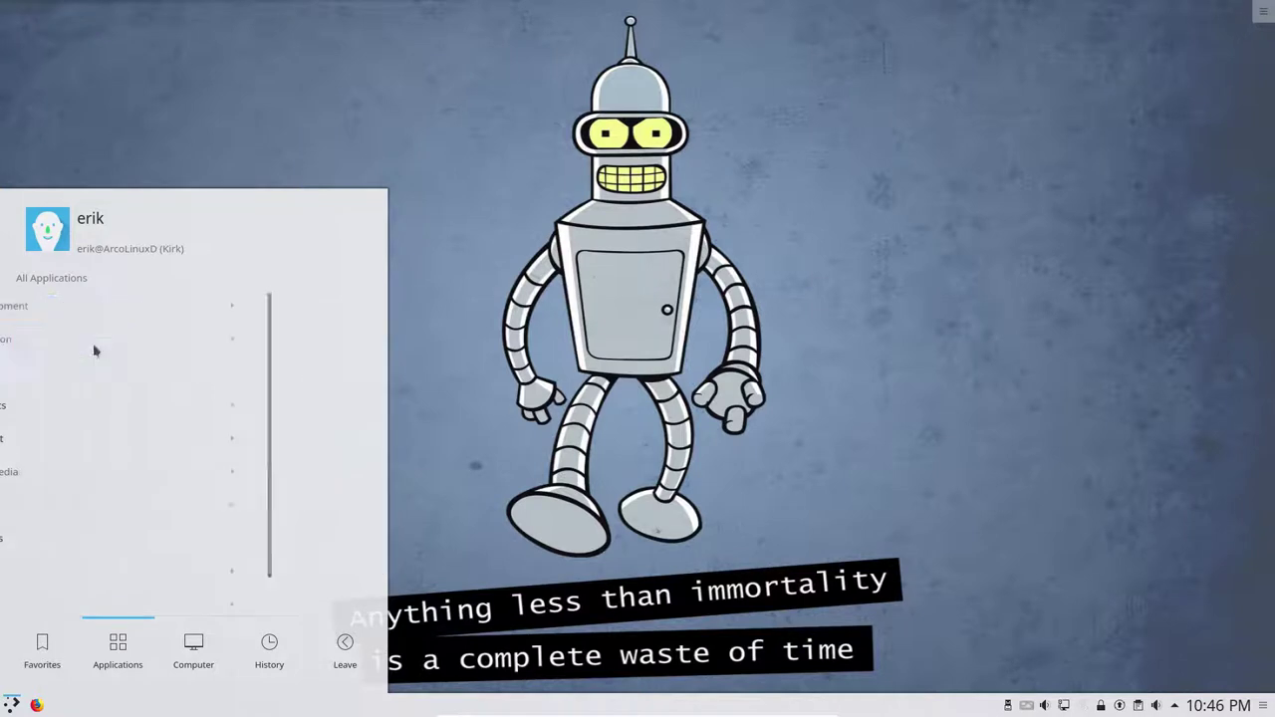
pyautogui.click(57, 281)
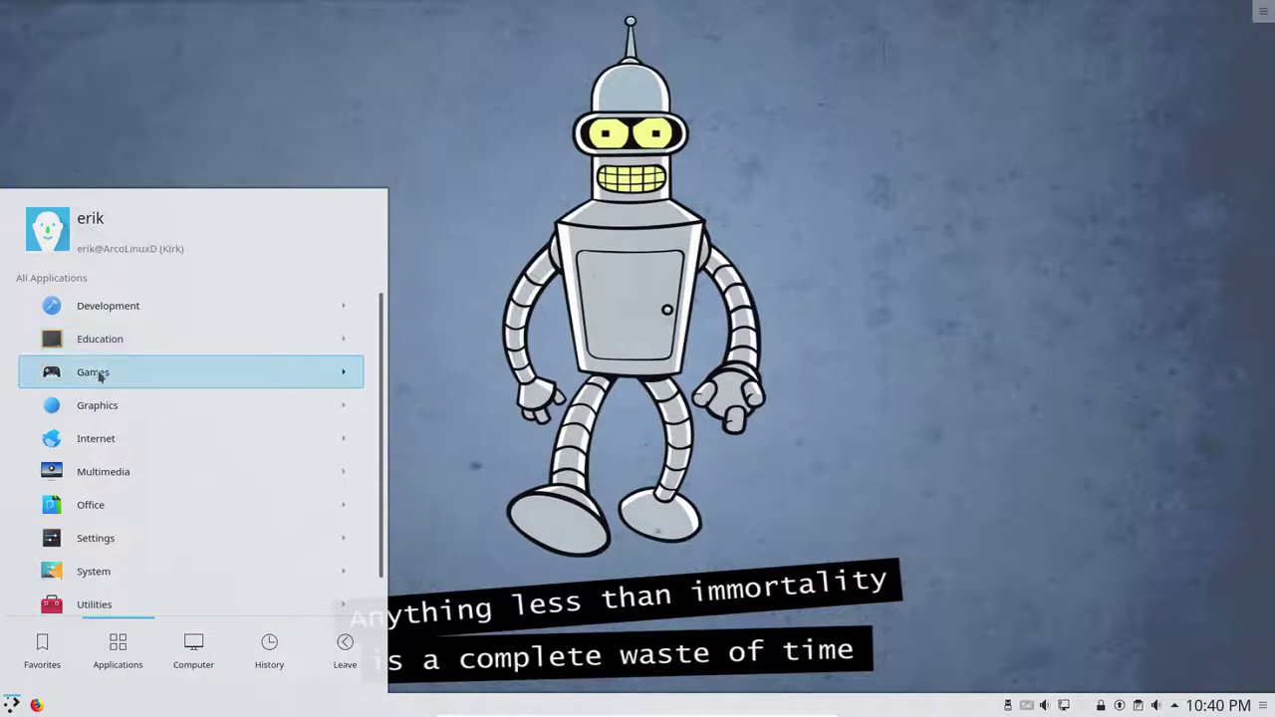
# Step: Look through the installed Graphics and Multimedia applications in the launcher
pyautogui.click(111, 411)
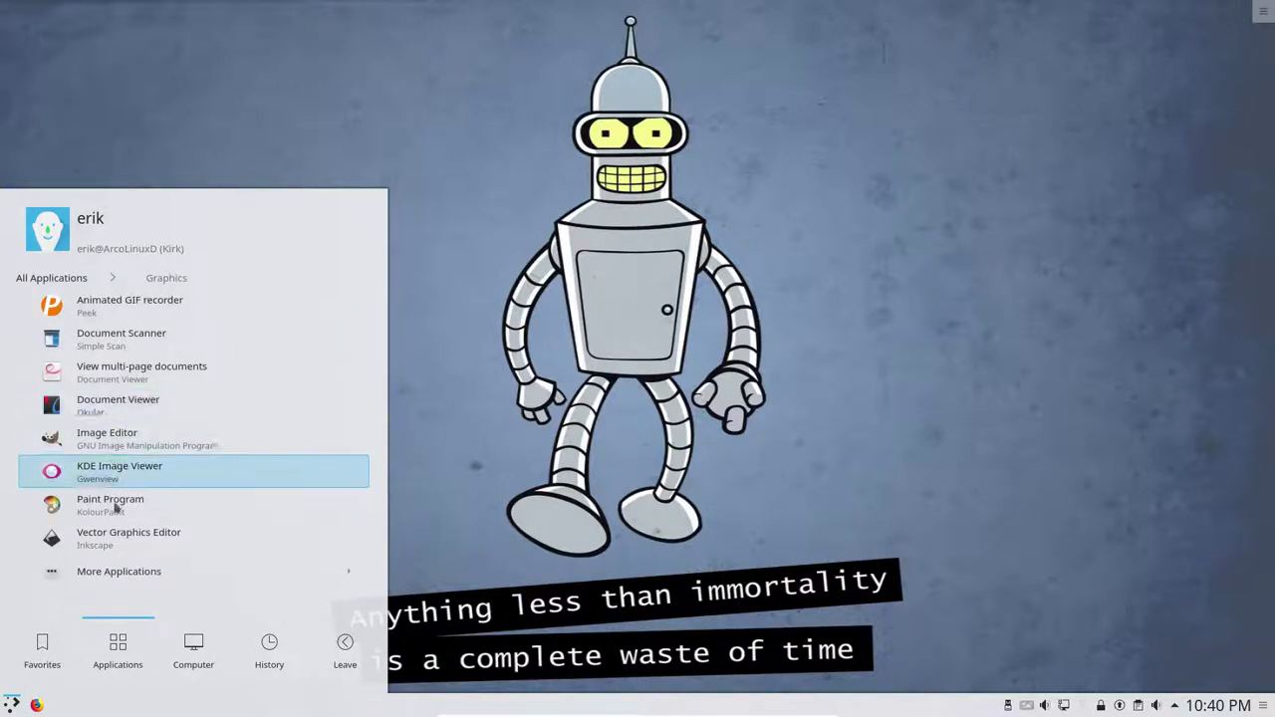
pyautogui.click(54, 279)
pyautogui.scroll(-1, 104, 453)
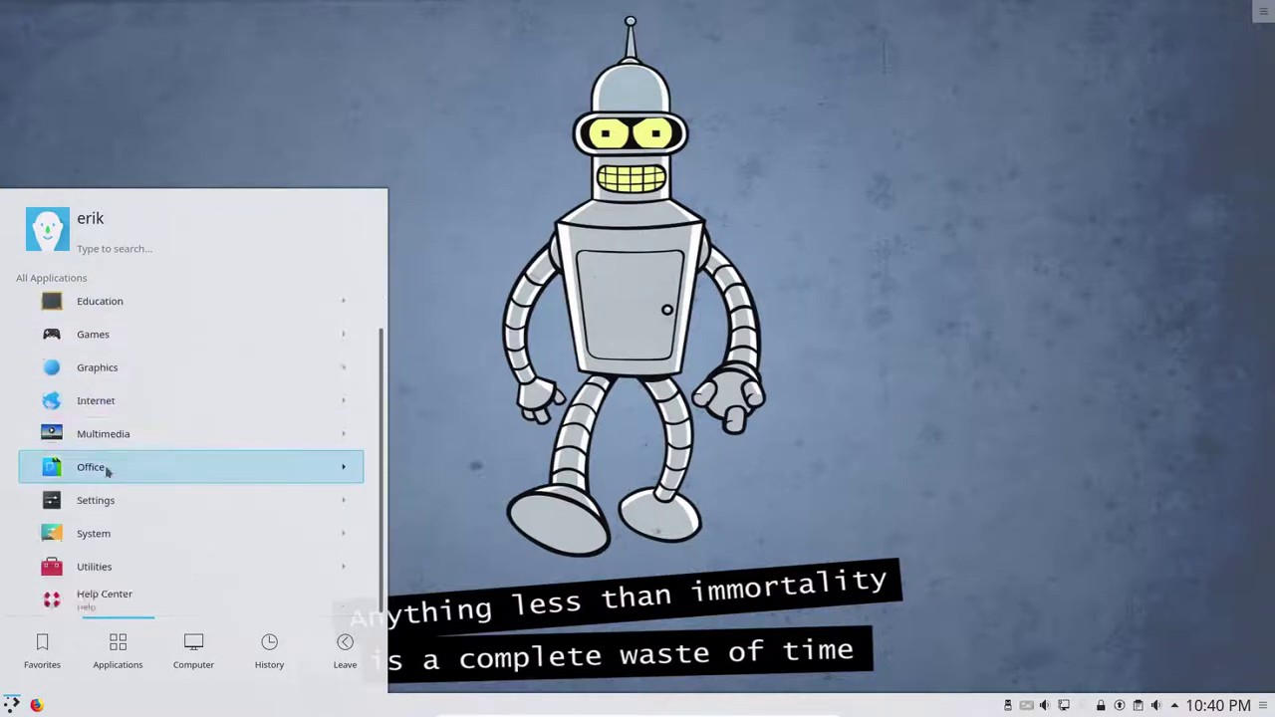
pyautogui.click(109, 450)
pyautogui.scroll(-3, 108, 472)
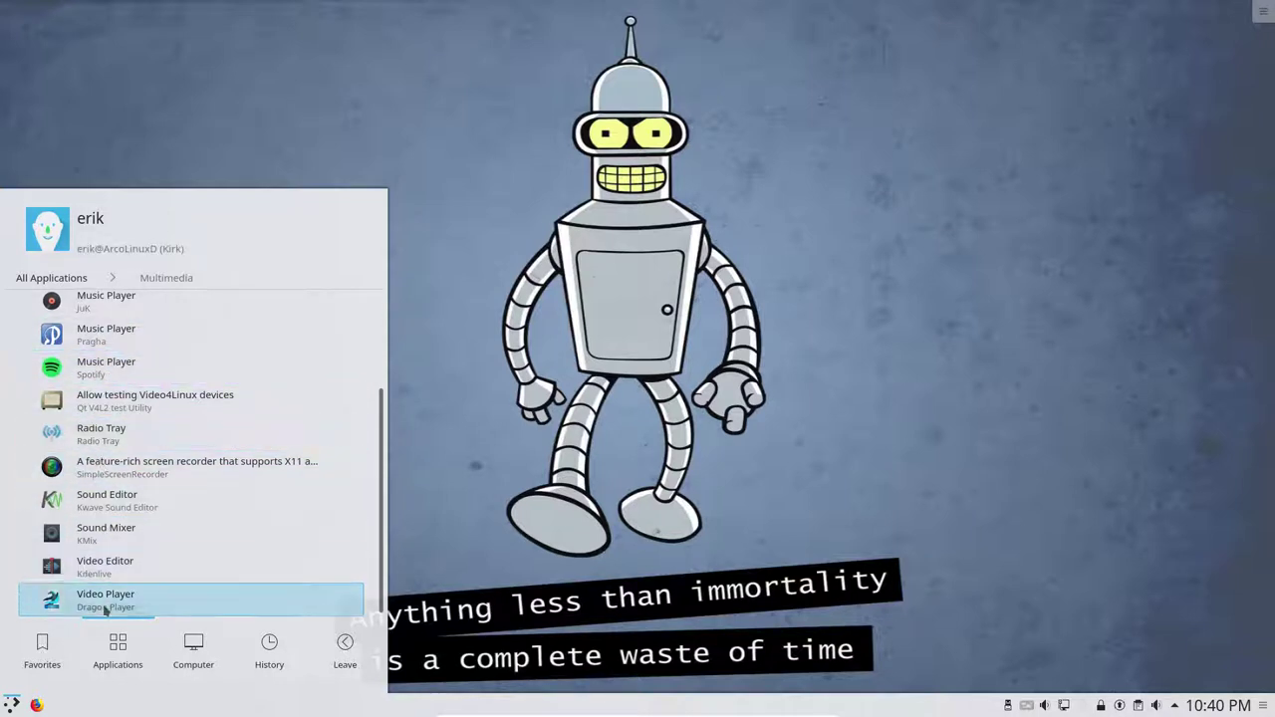
pyautogui.click(58, 280)
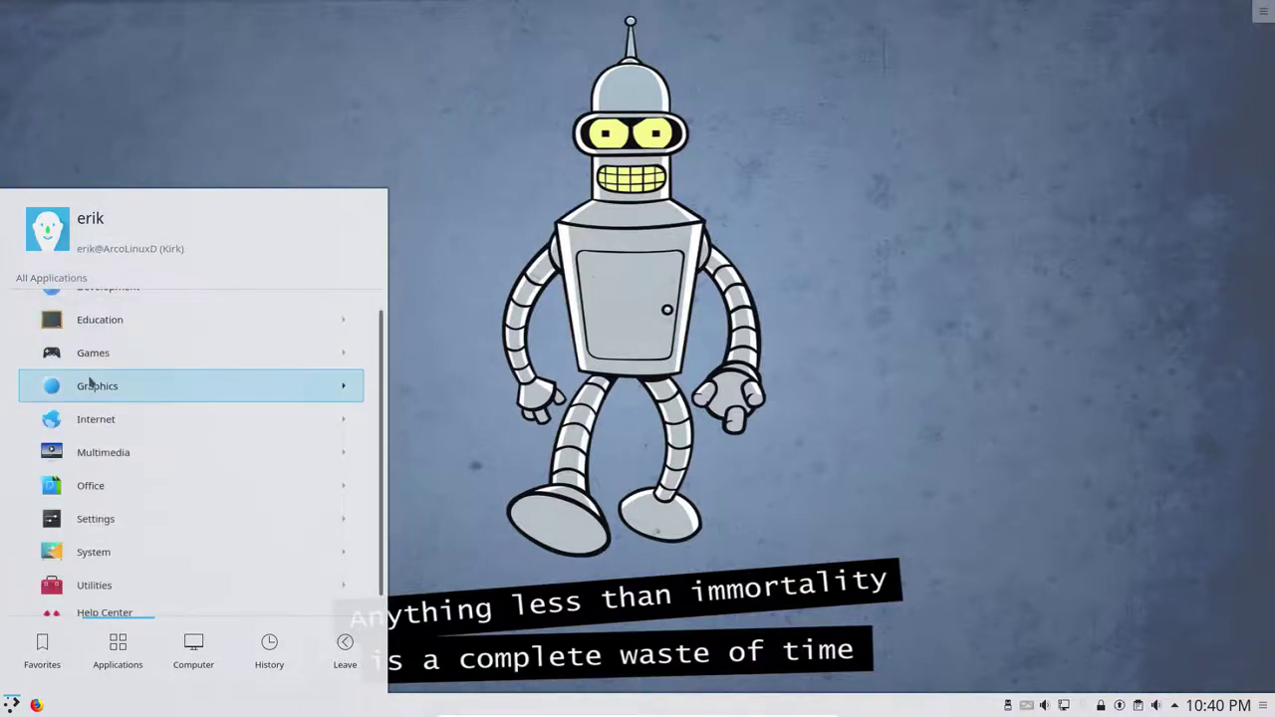
# Step: Launch System Settings from the Settings category and maximize its window
pyautogui.click(120, 530)
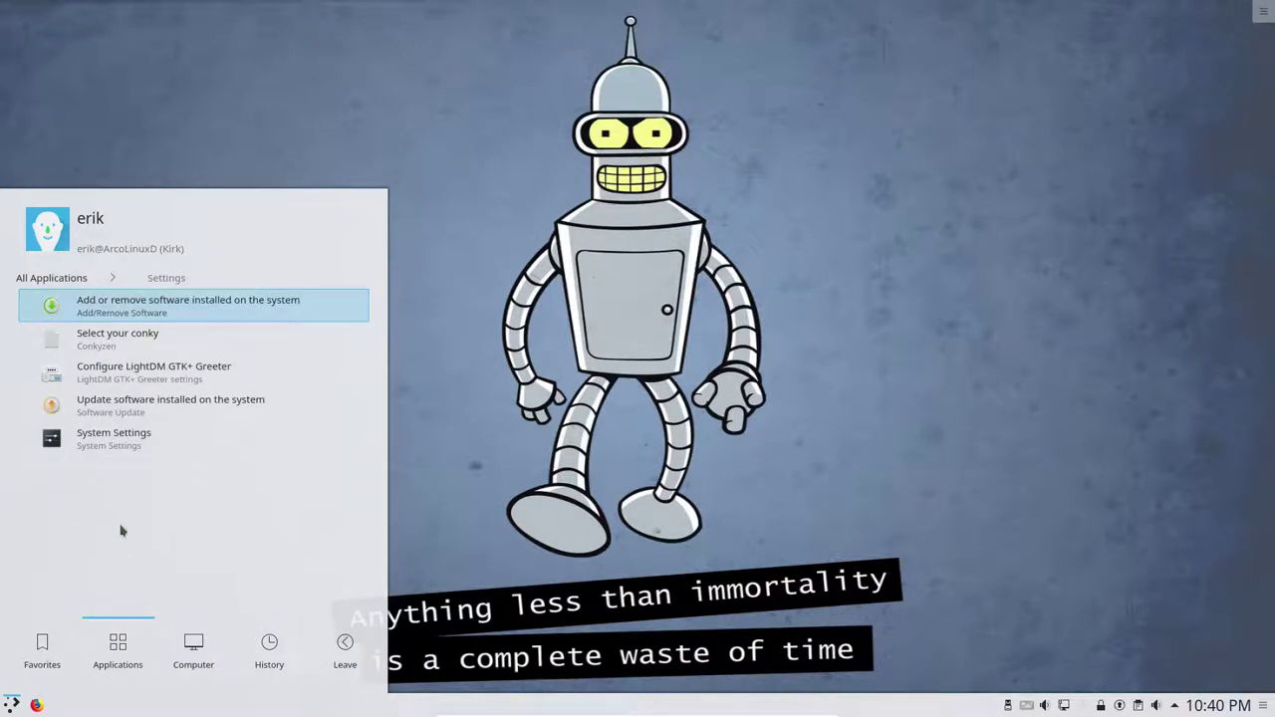
pyautogui.click(114, 442)
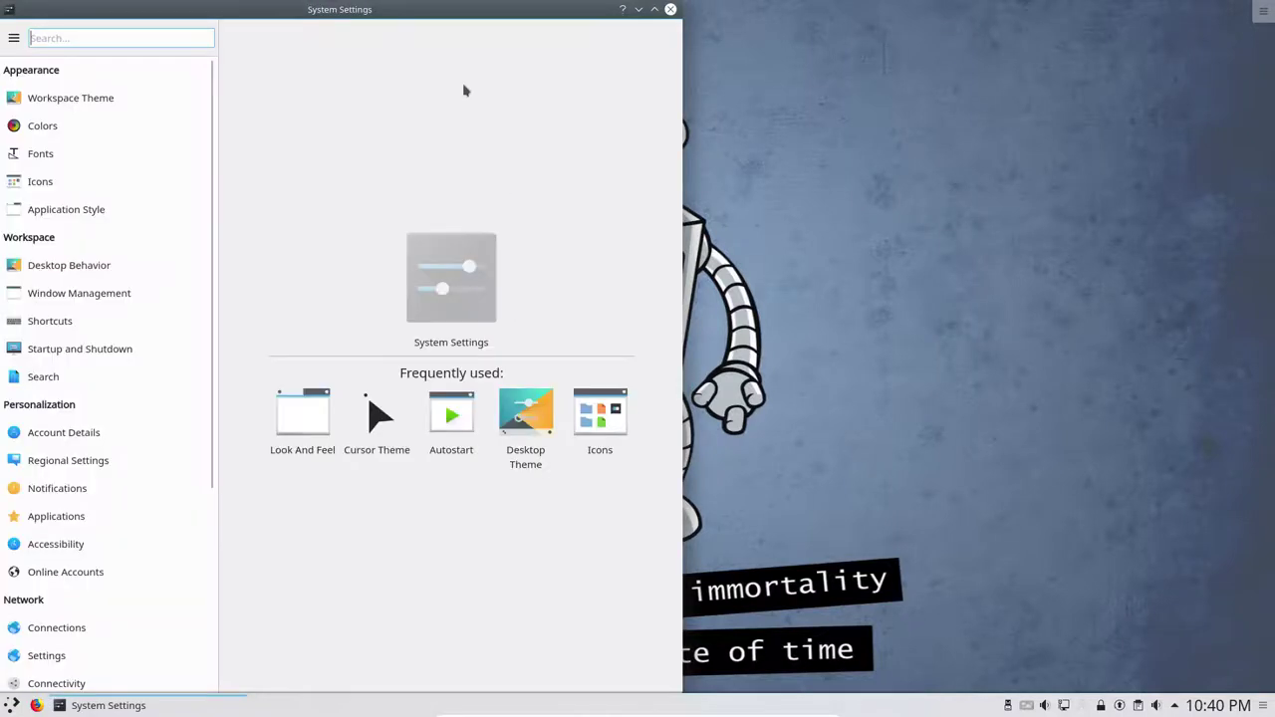
pyautogui.moveTo(444, 14); pyautogui.dragTo(748, 9)
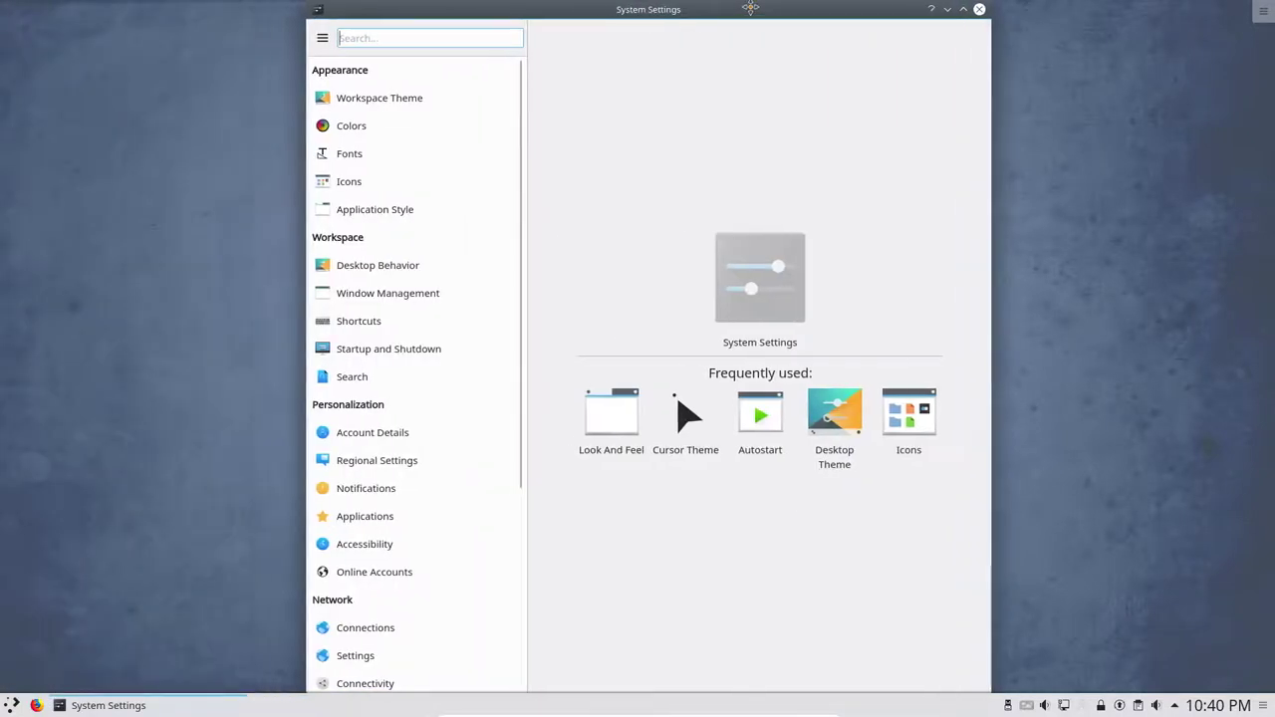
pyautogui.click(12, 705)
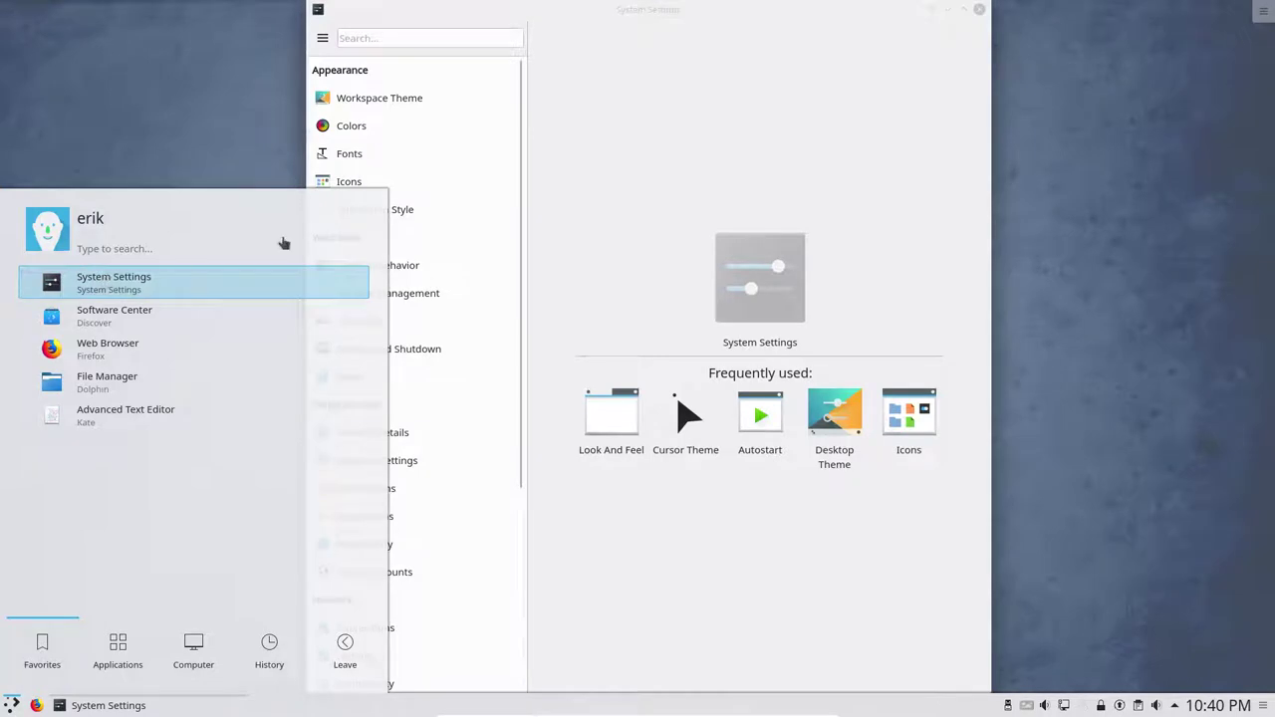
pyautogui.doubleClick(635, 12)
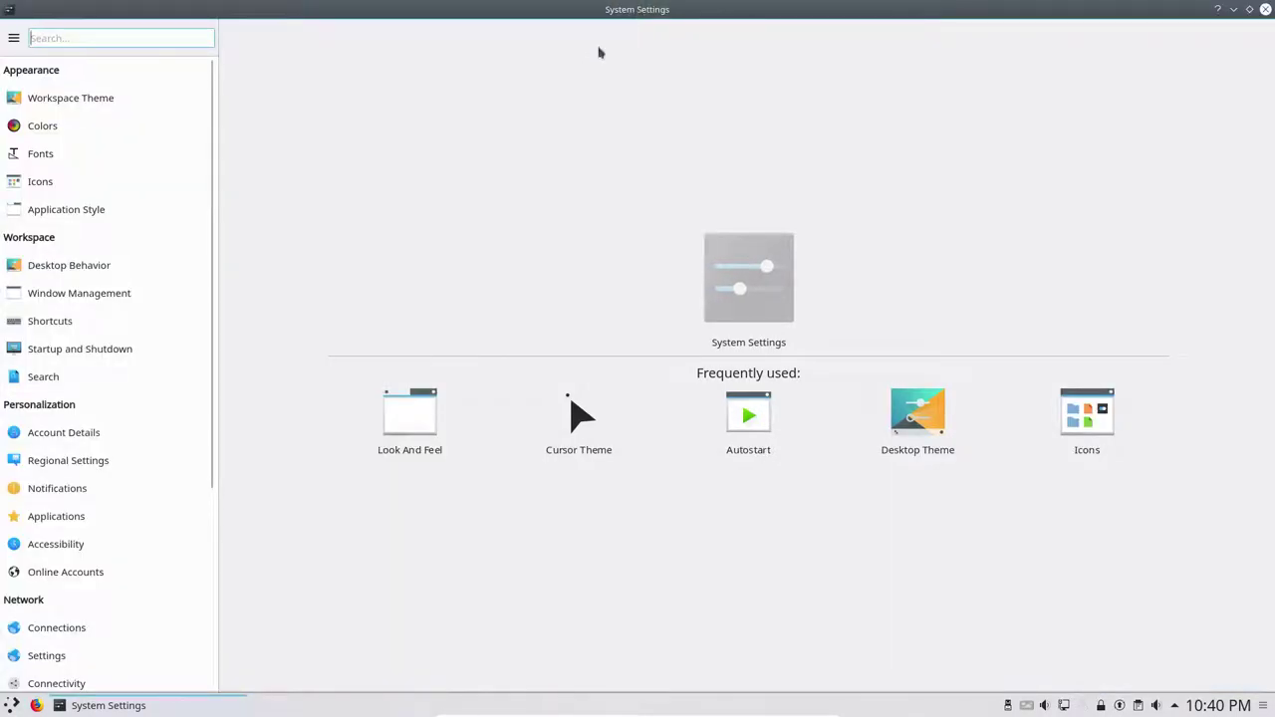
# Step: Review the list of System Settings categories and open the Workspace Theme page
pyautogui.scroll(-5, 188, 475)
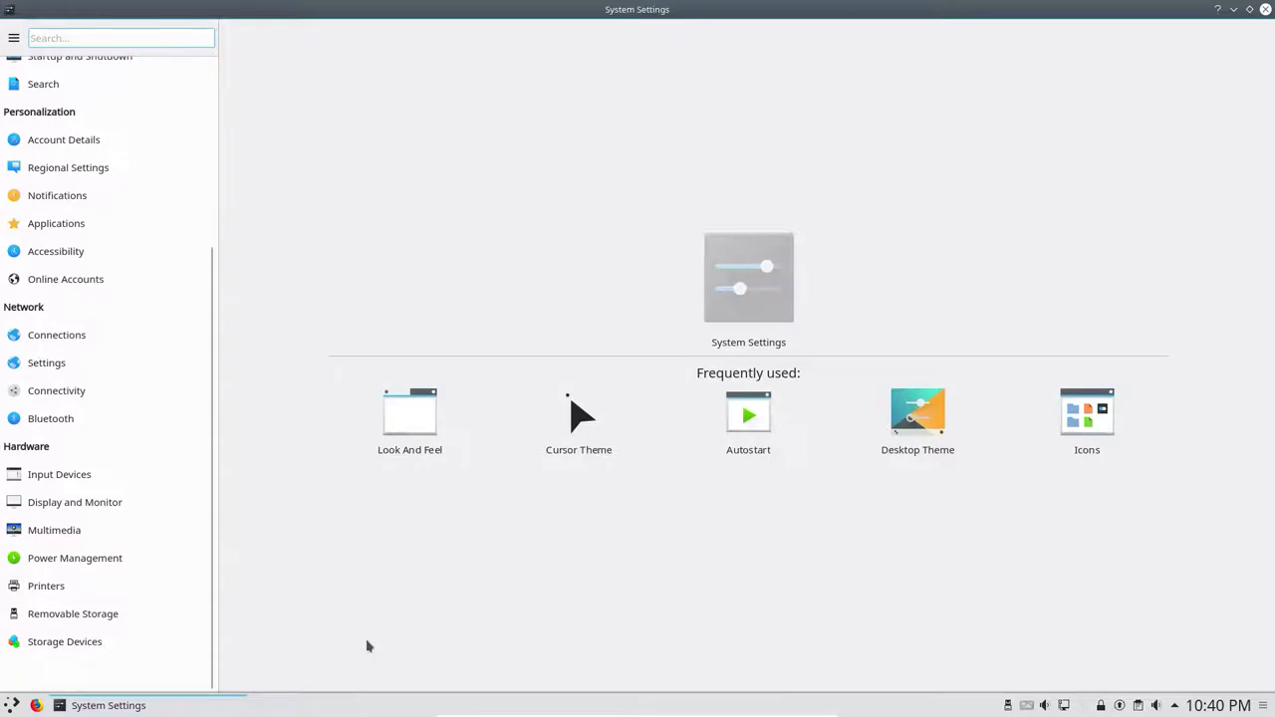
pyautogui.scroll(3, 180, 390)
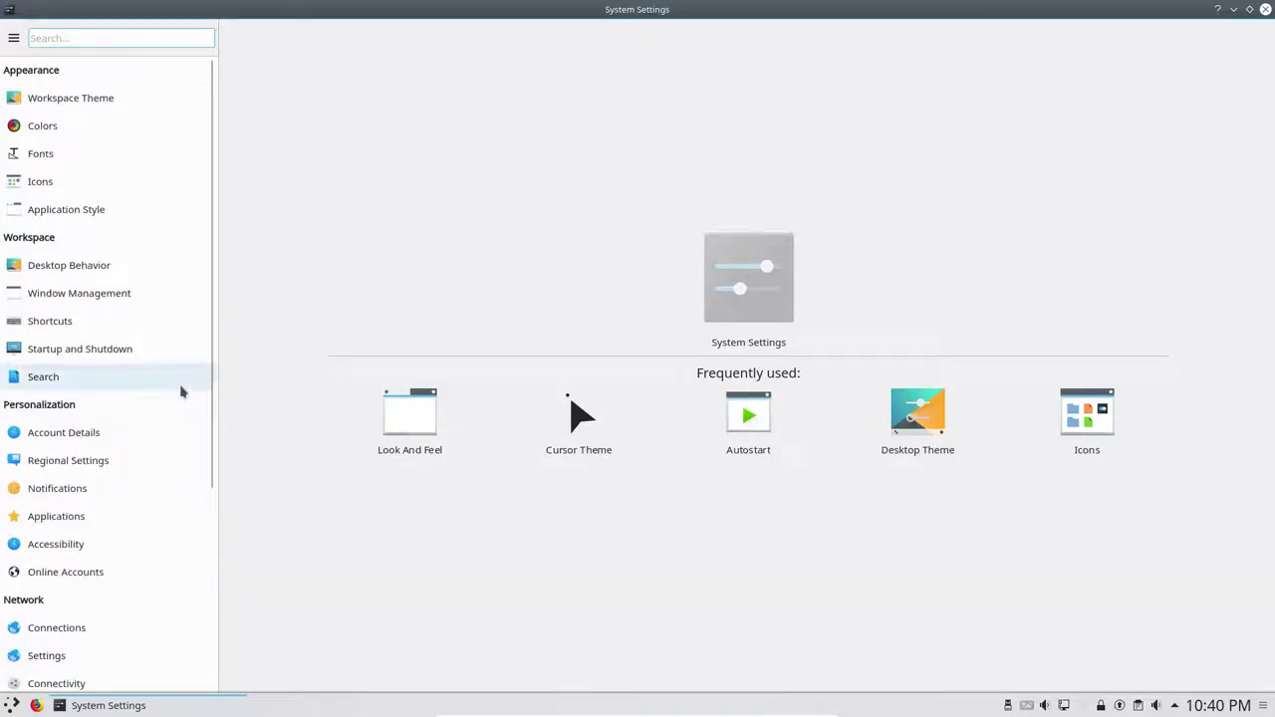
pyautogui.click(74, 104)
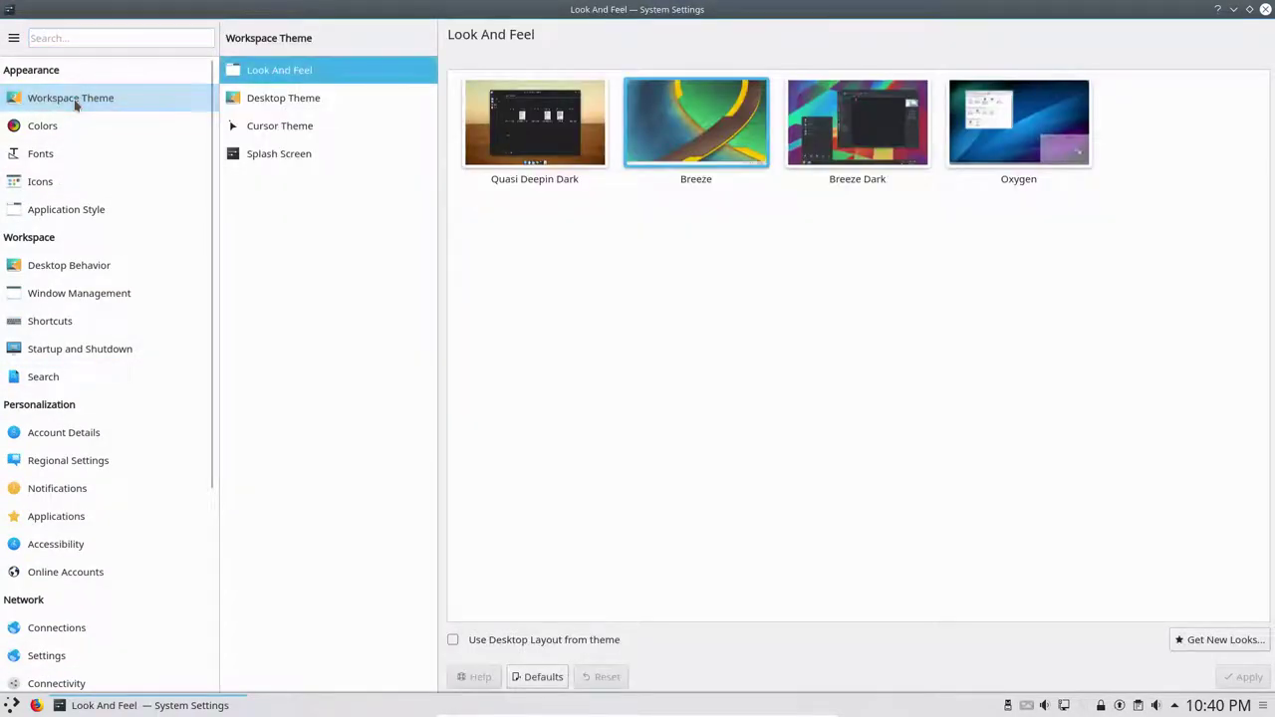
# Step: Apply the Breeze Dark look and feel and check its appearance in the application launcher
pyautogui.click(672, 138)
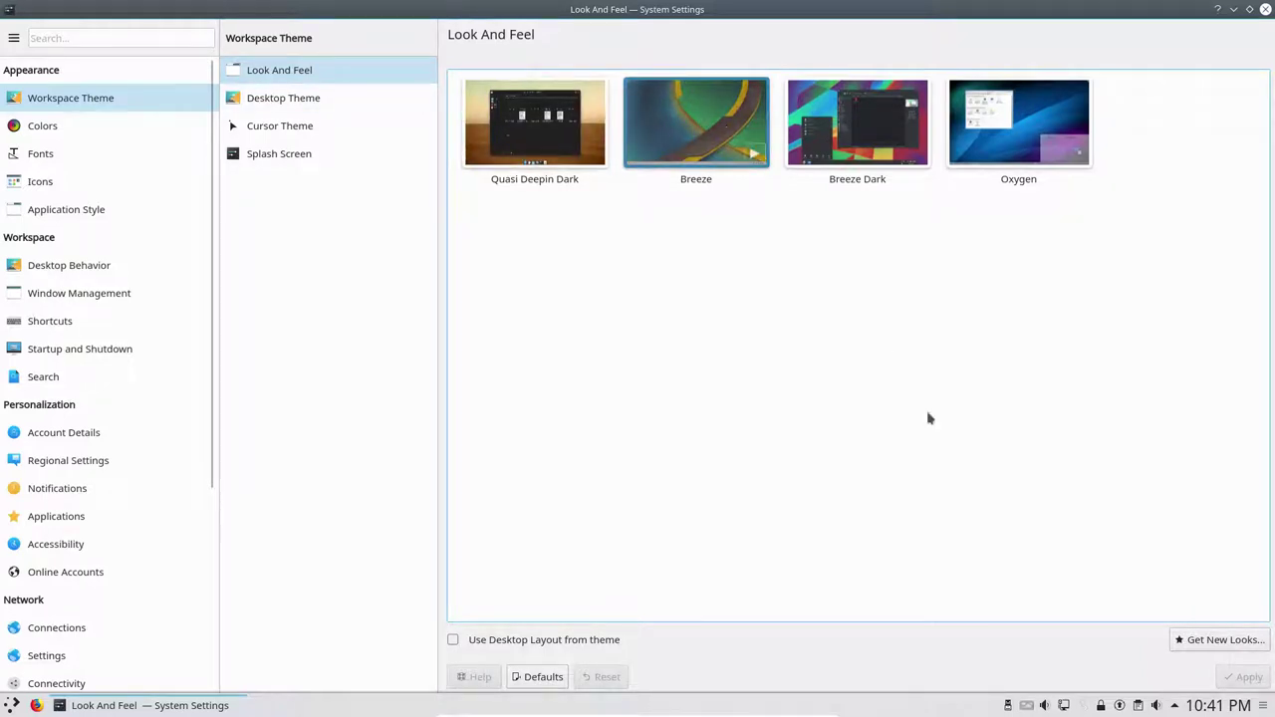
pyautogui.click(848, 149)
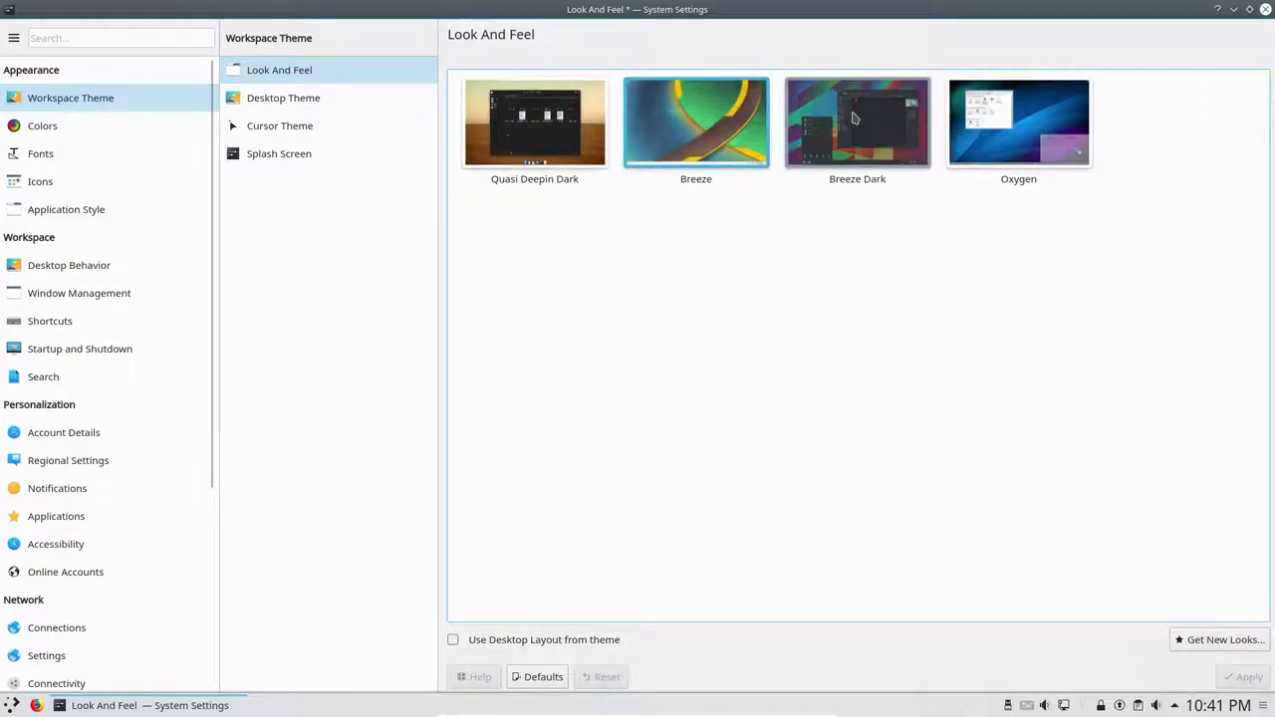
pyautogui.click(1246, 676)
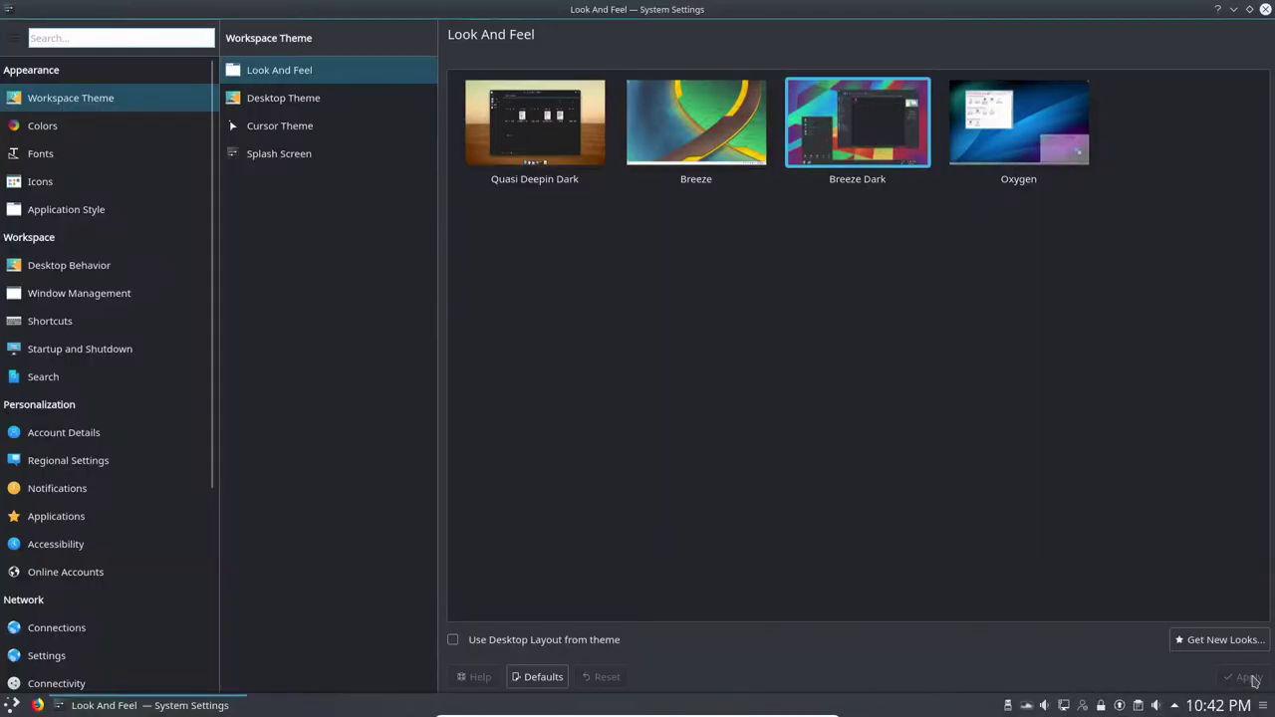
pyautogui.click(12, 705)
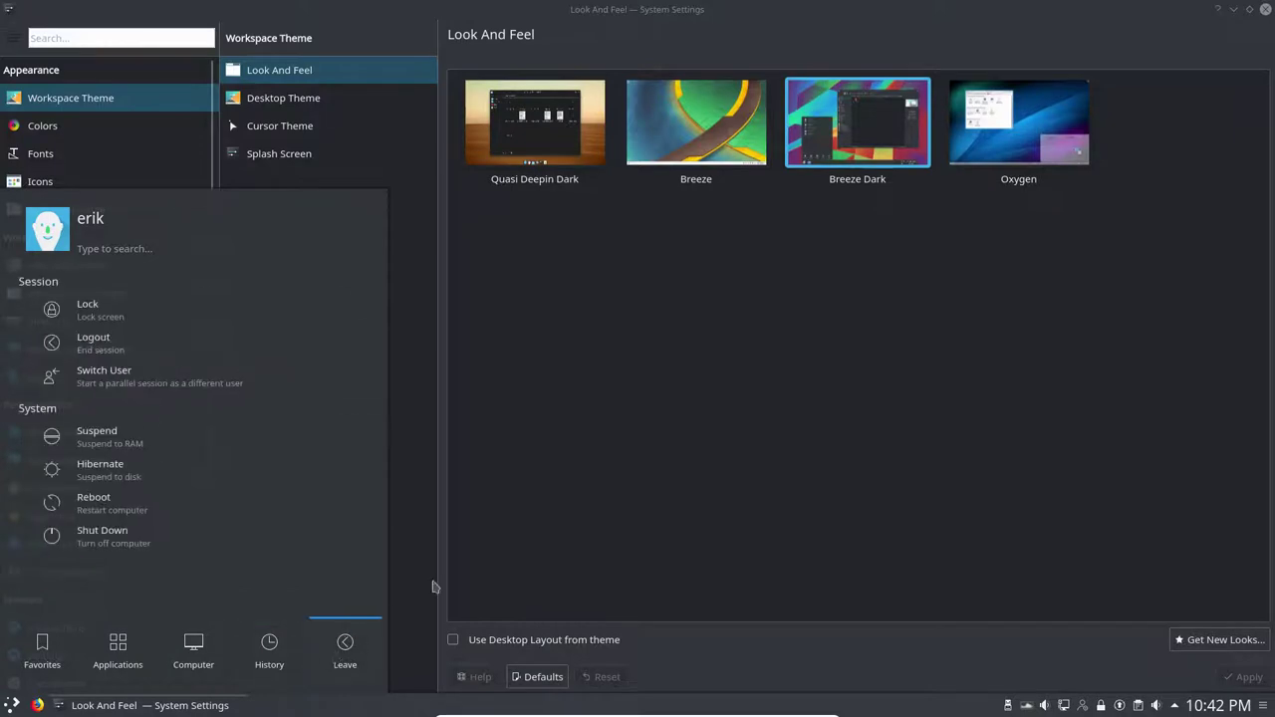
pyautogui.click(626, 341)
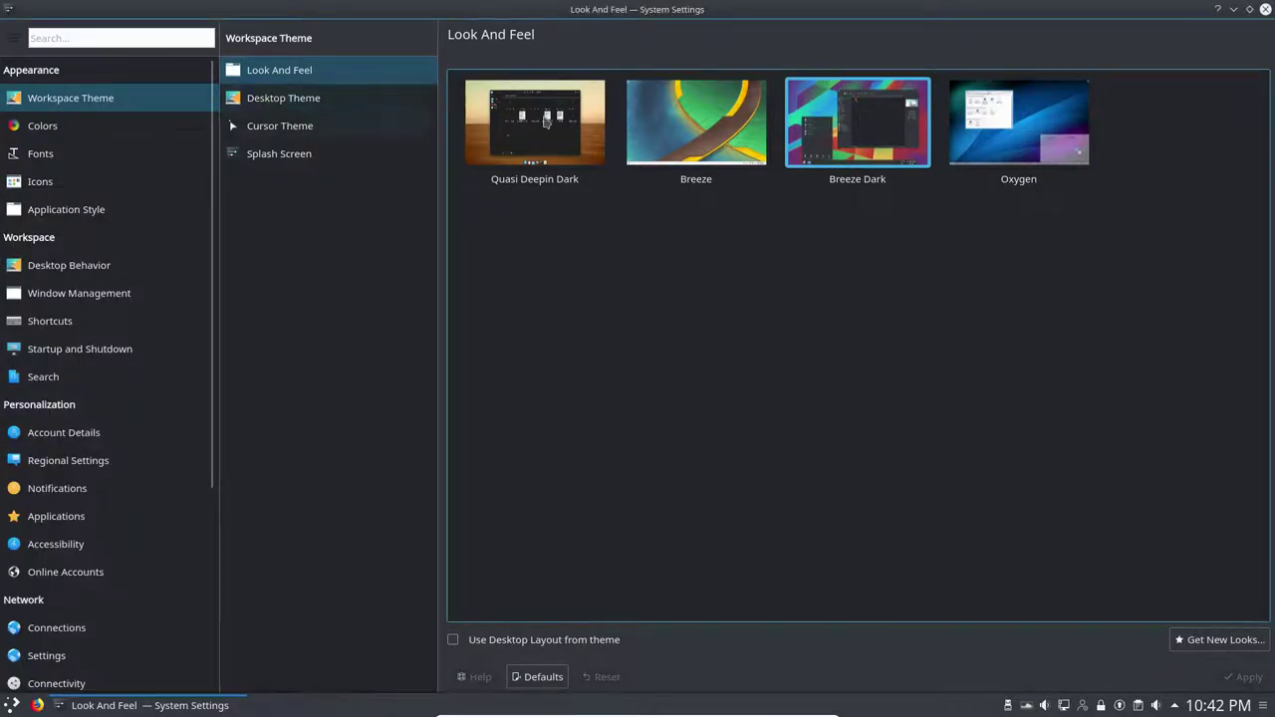
# Step: Apply the Breeze look and feel again
pyautogui.click(674, 125)
pyautogui.click(1241, 676)
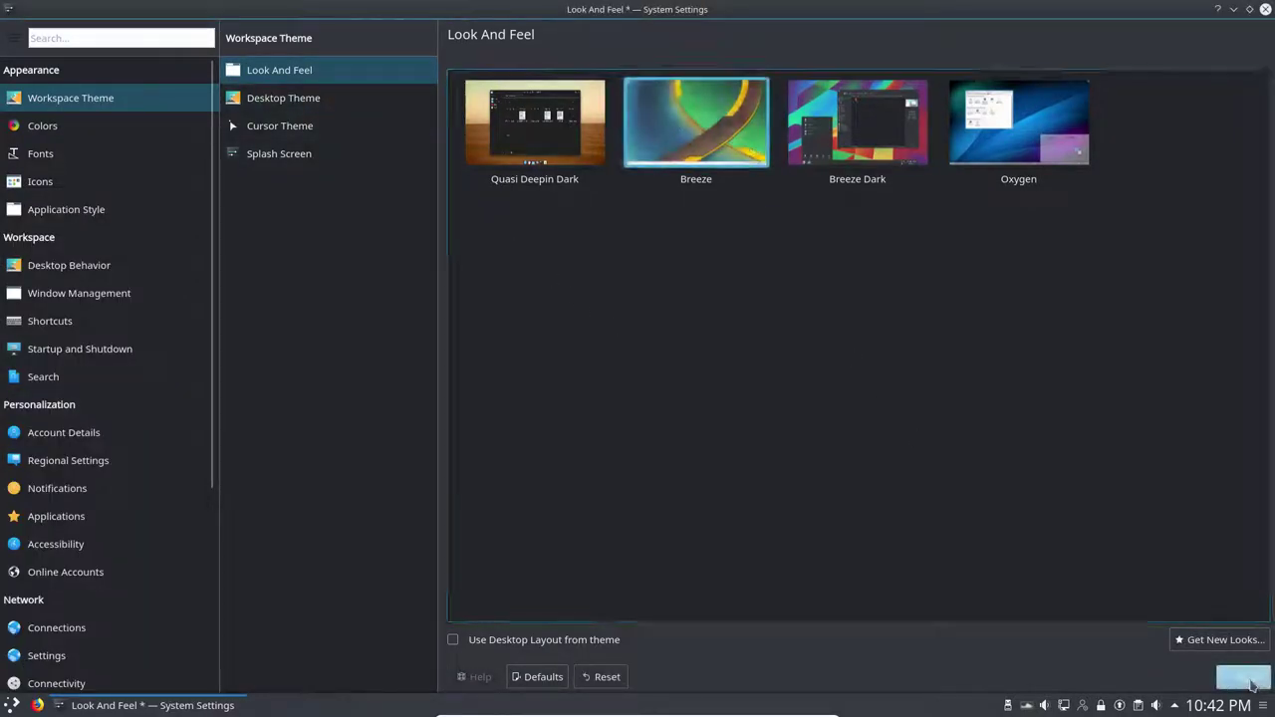
# Step: View the available desktop themes and request the Cursor Theme page
pyautogui.click(293, 101)
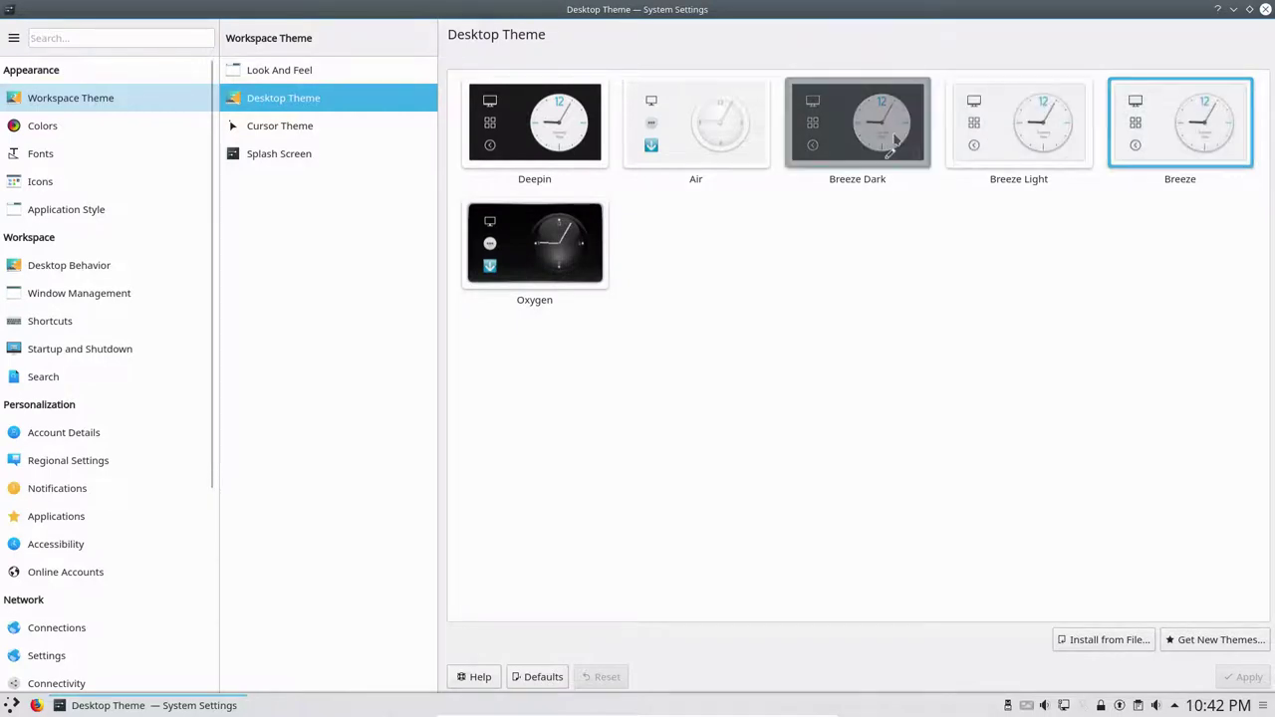
pyautogui.click(294, 127)
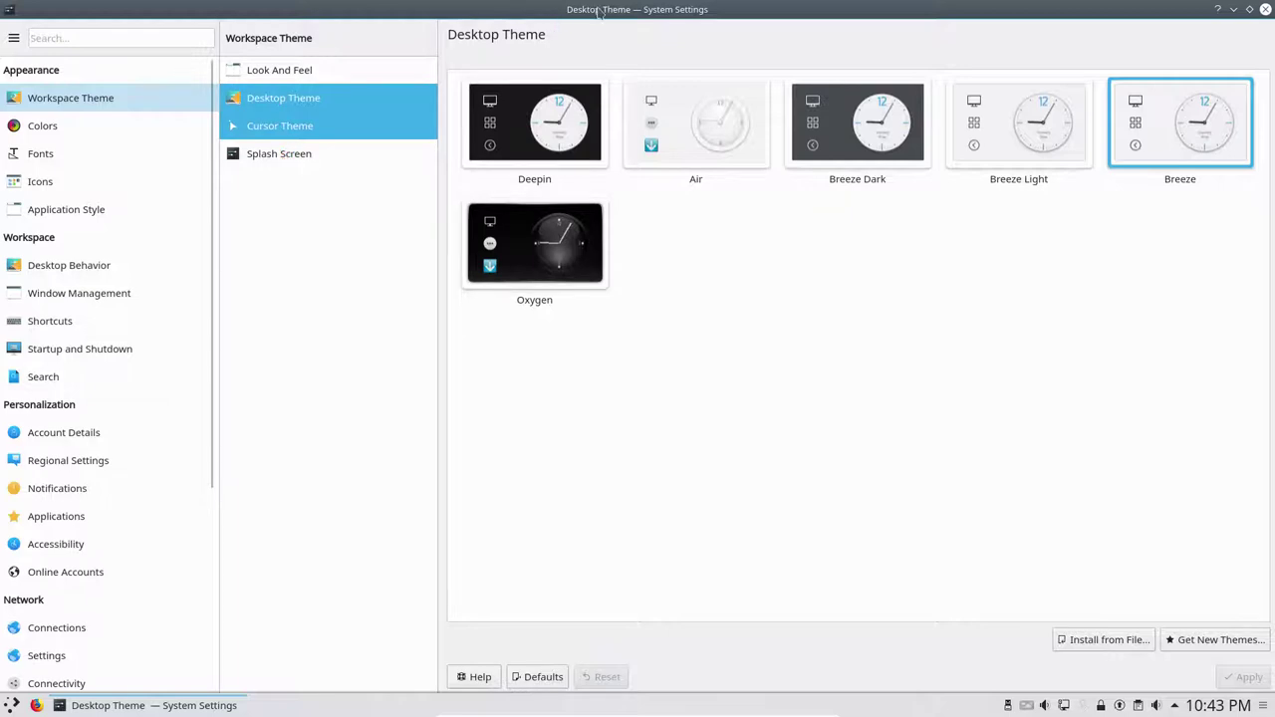
# Step: Move the System Settings window aside and apply the green forested mountain image as the desktop wallpaper
pyautogui.moveTo(597, 13); pyautogui.dragTo(946, 125)
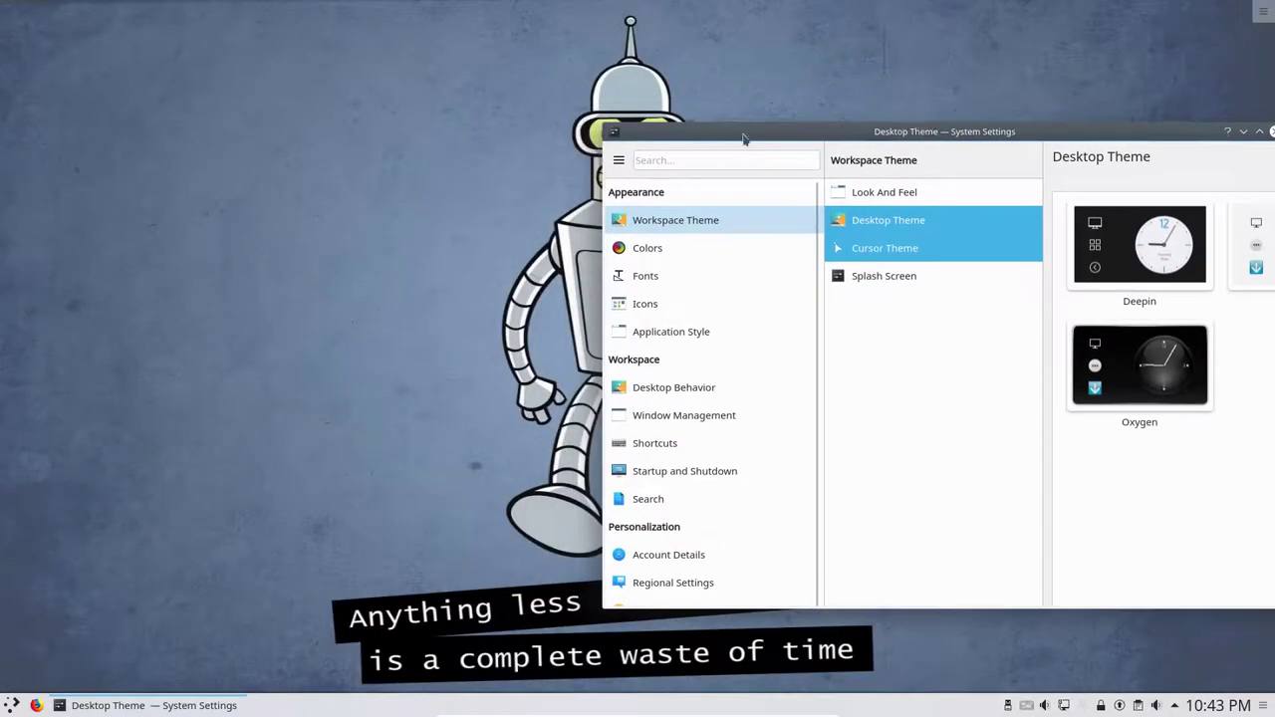
pyautogui.rightClick(203, 213)
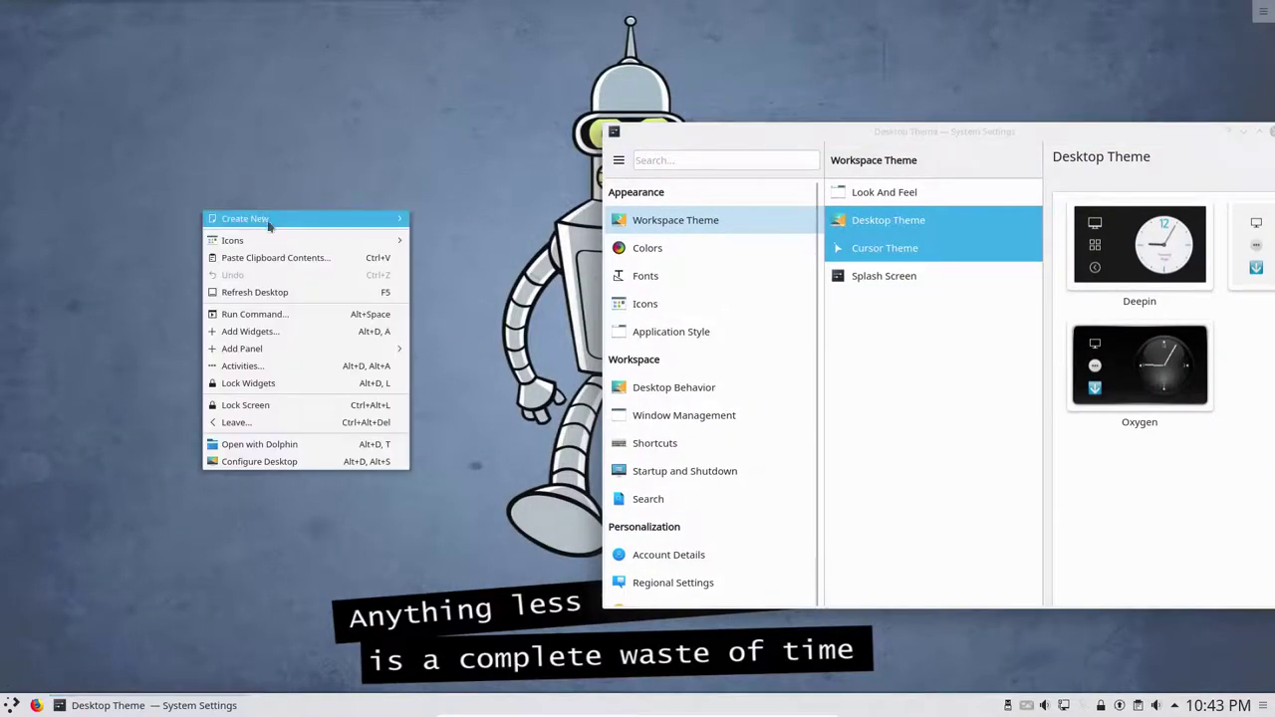
pyautogui.click(276, 464)
pyautogui.click(249, 205)
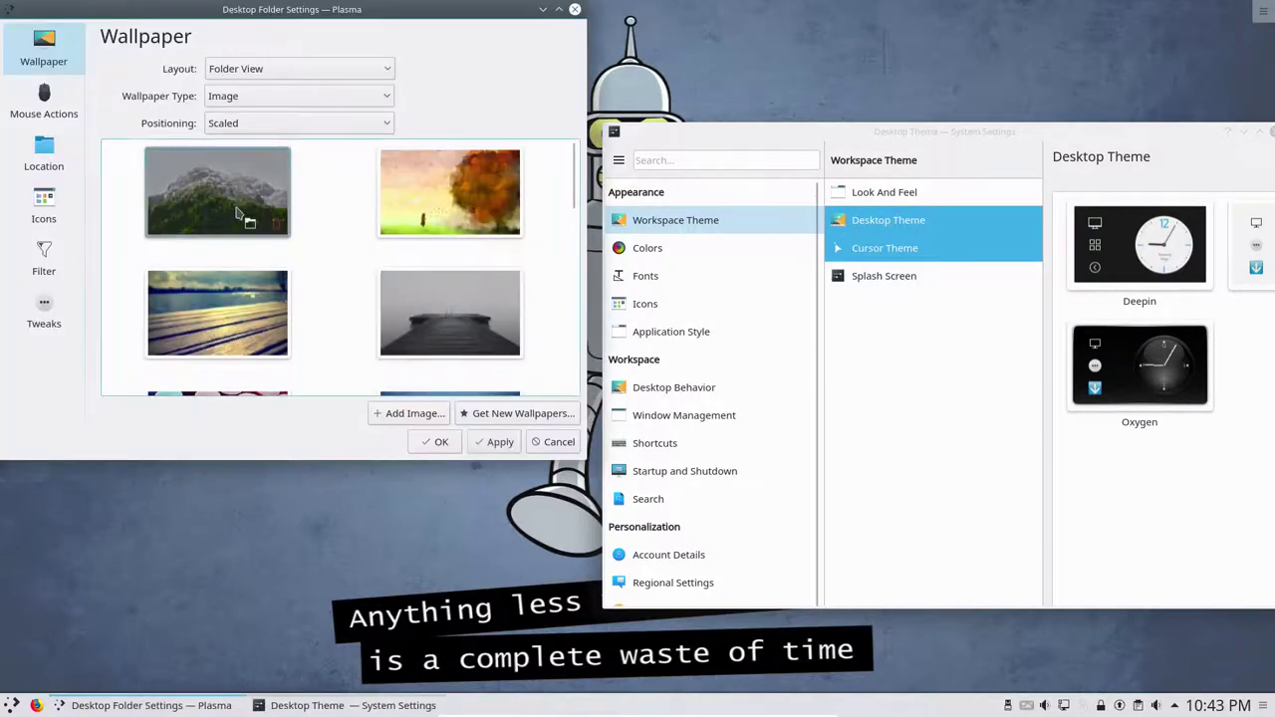
pyautogui.click(447, 448)
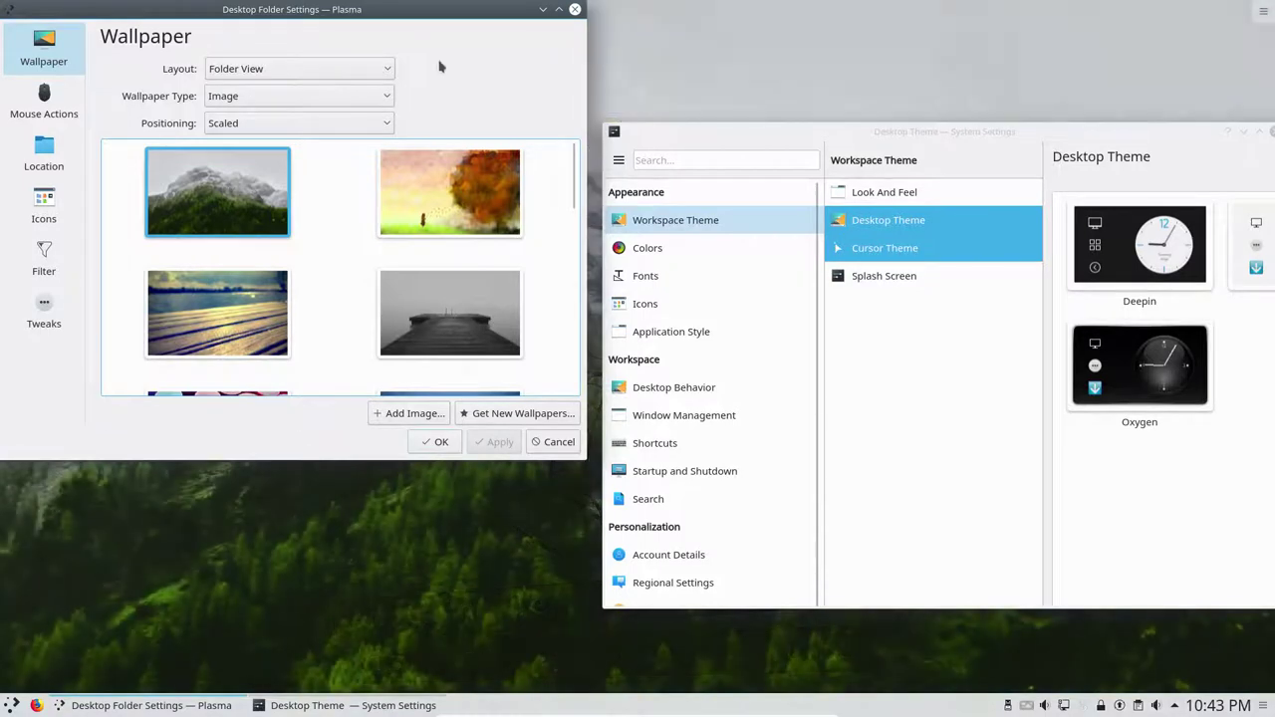
pyautogui.moveTo(399, 14); pyautogui.dragTo(378, 51)
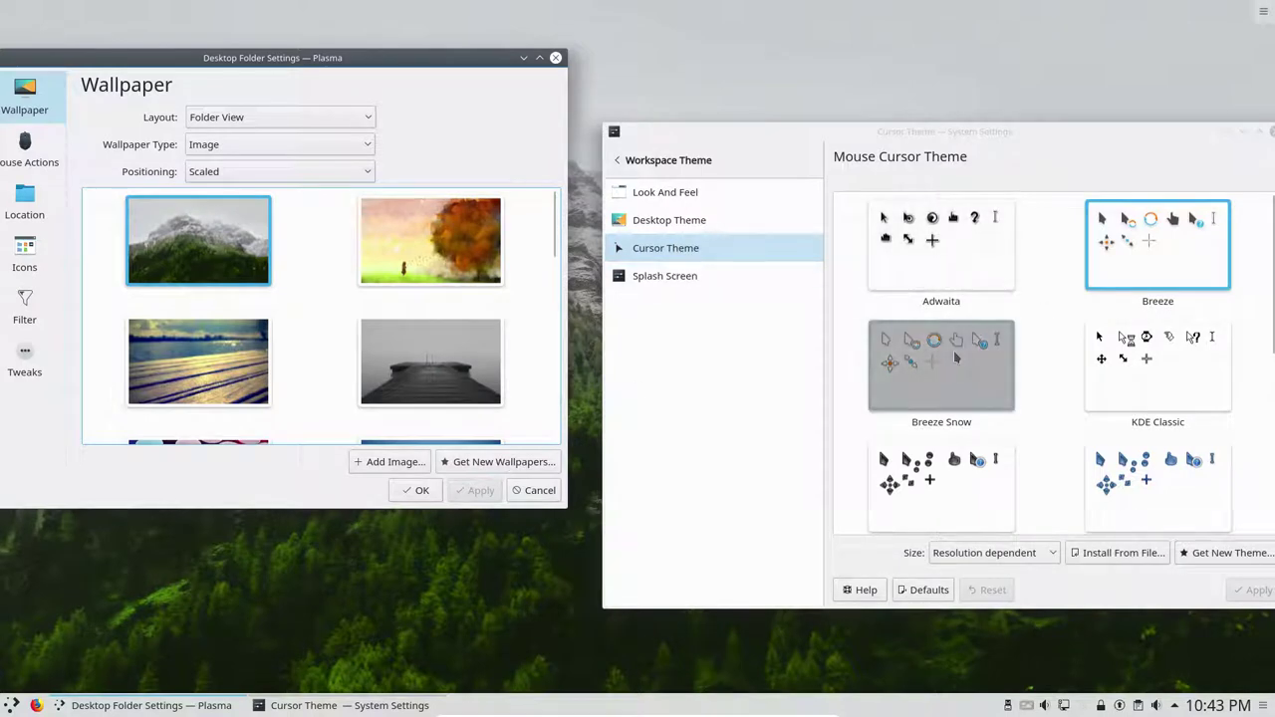
# Step: Apply the Breeze Snow mouse cursor theme
pyautogui.click(969, 409)
pyautogui.scroll(-1, 969, 409)
pyautogui.click(1257, 590)
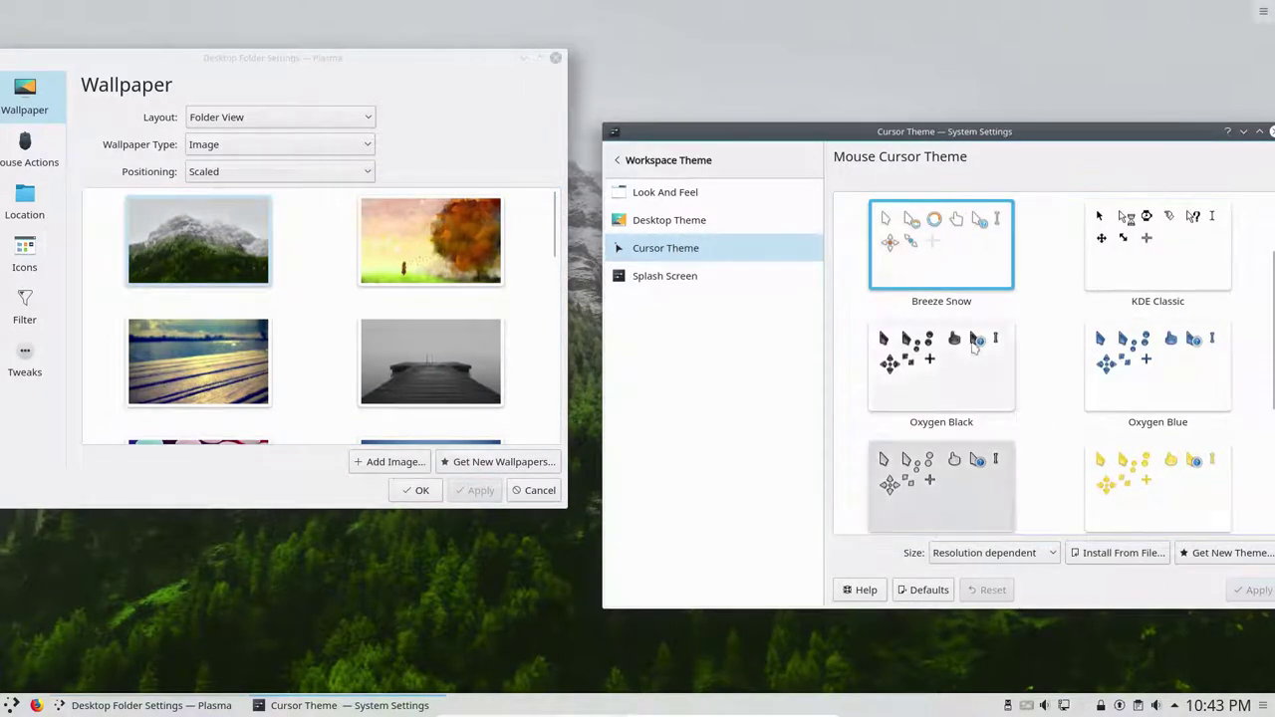
pyautogui.moveTo(965, 136)
pyautogui.mouseDown()
pyautogui.moveTo(1071, 144)
pyautogui.moveTo(973, 141)
pyautogui.mouseUp()
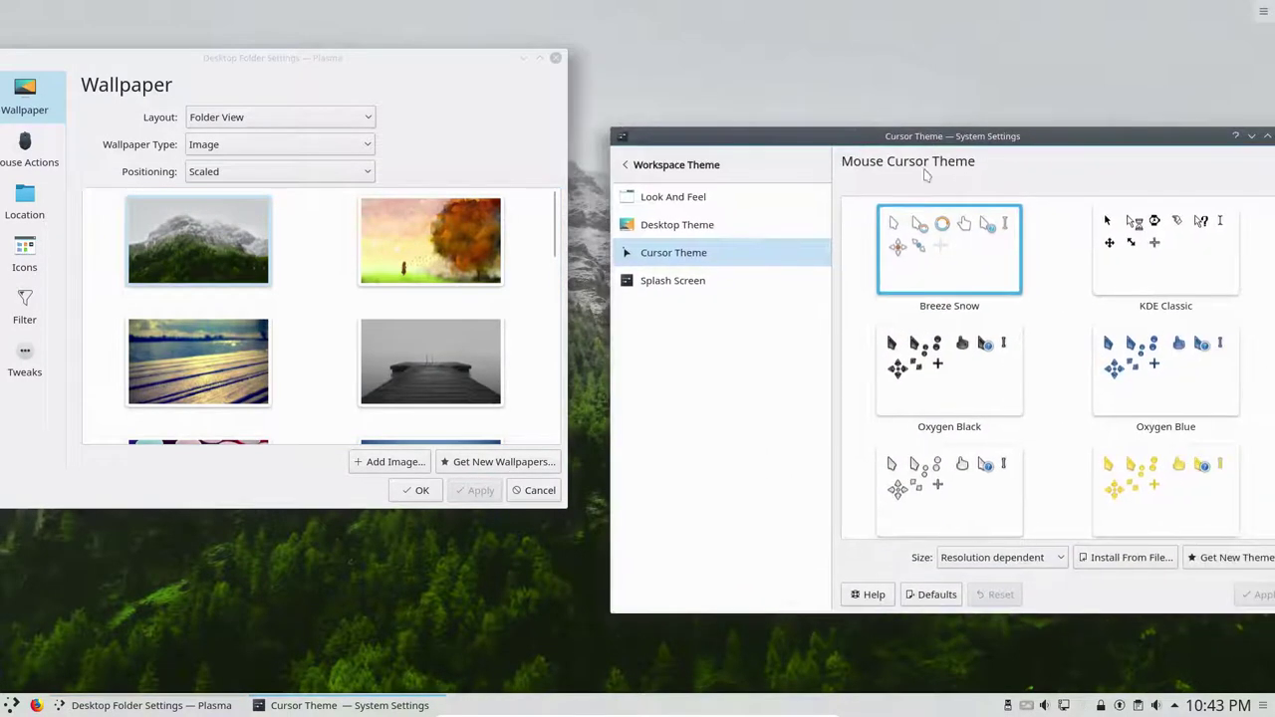
# Step: Install the MEADOWS wallpaper from the online wallpaper downloads and close the download window
pyautogui.click(492, 462)
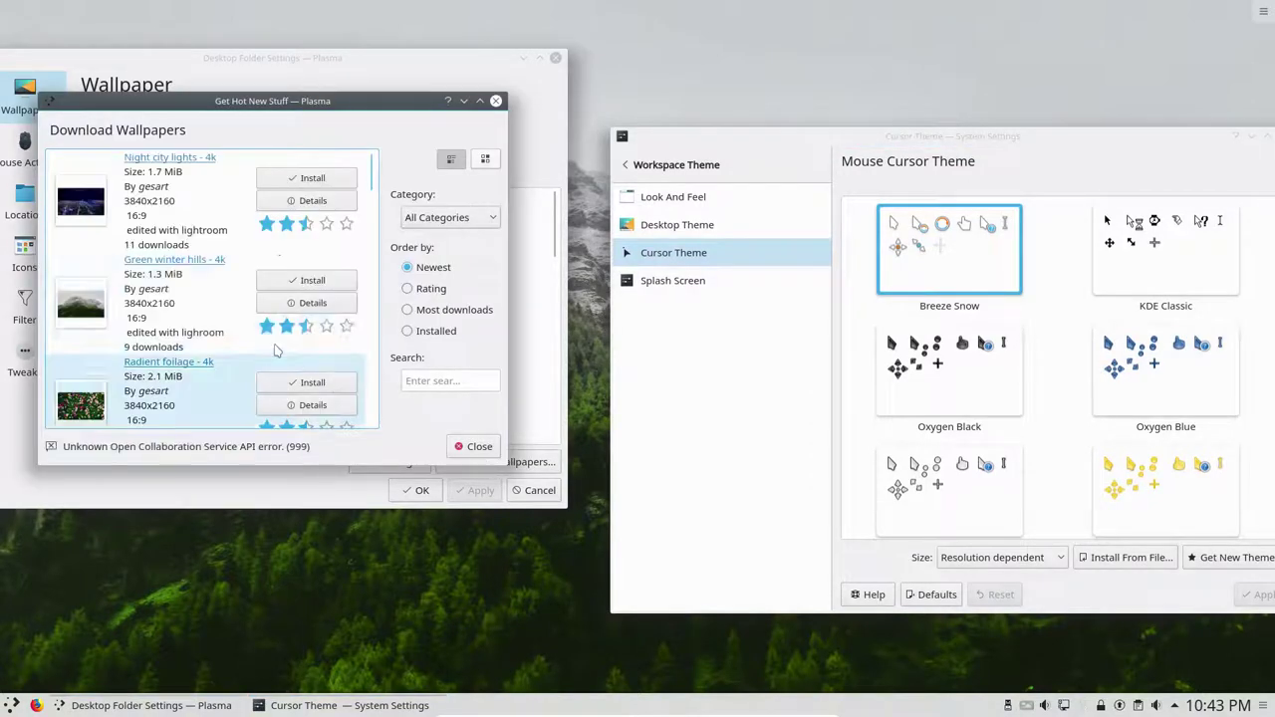
pyautogui.scroll(-4, 194, 365)
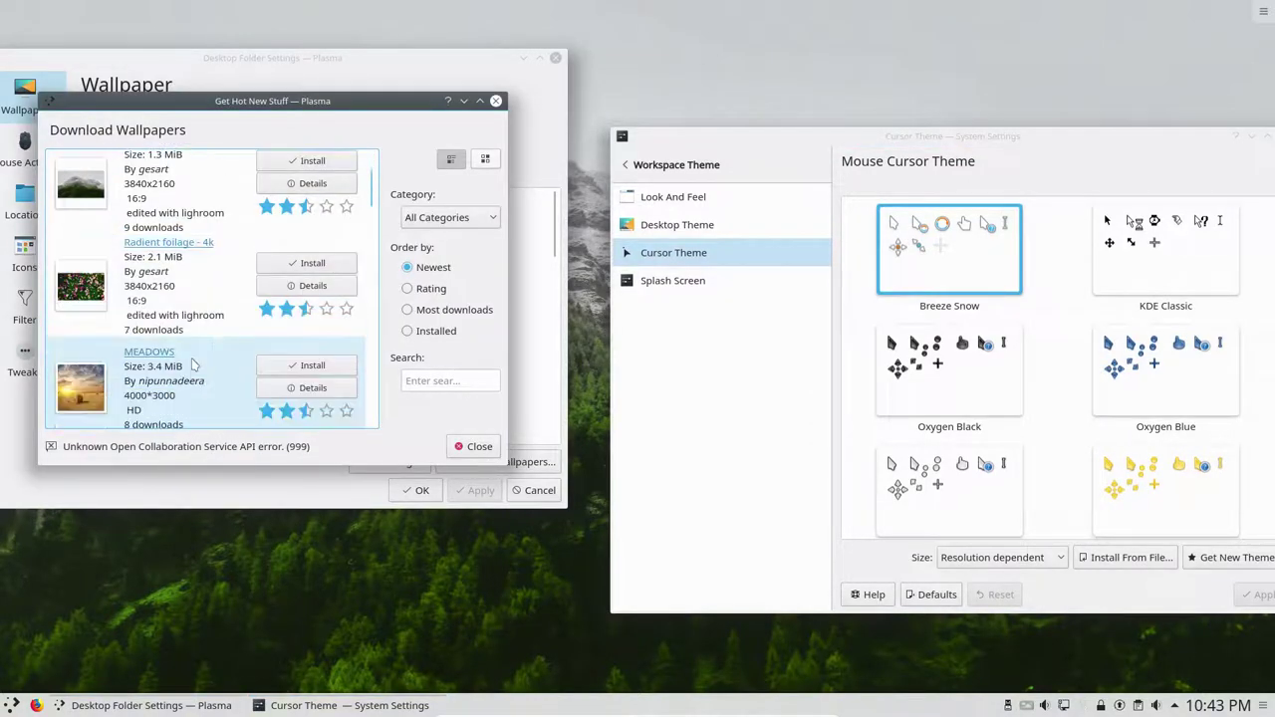
pyautogui.click(315, 285)
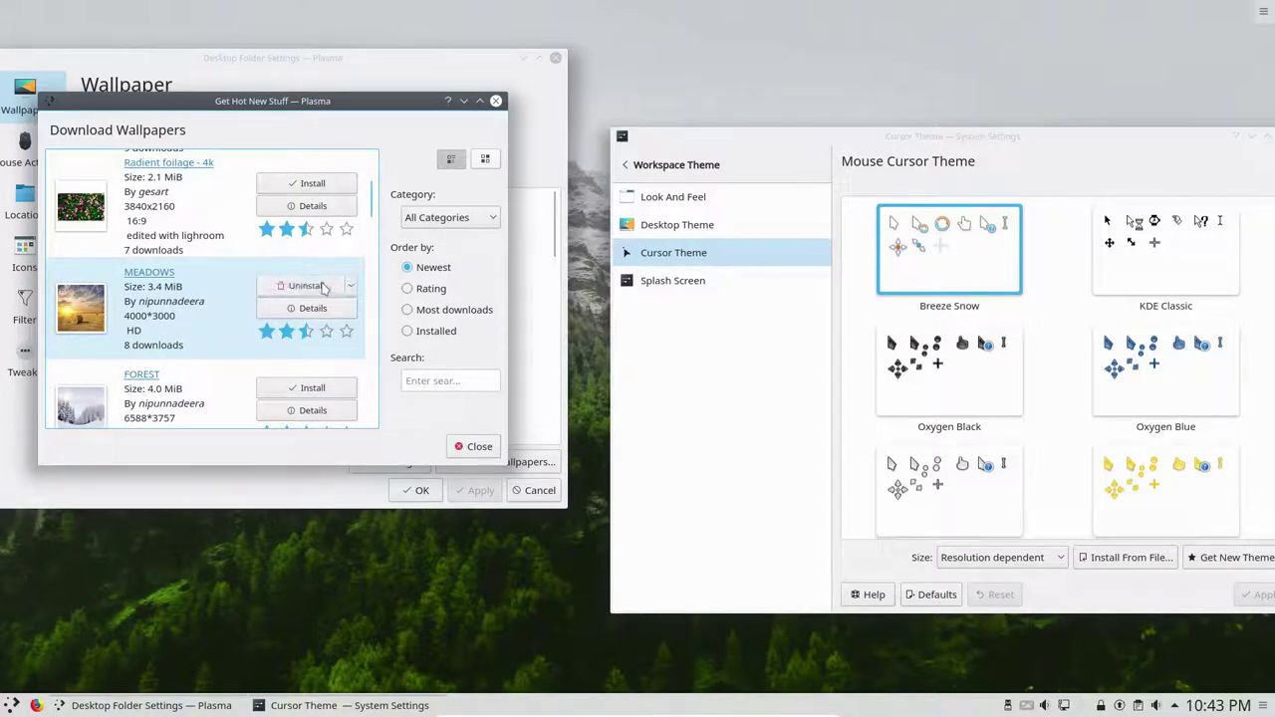
pyautogui.click(468, 446)
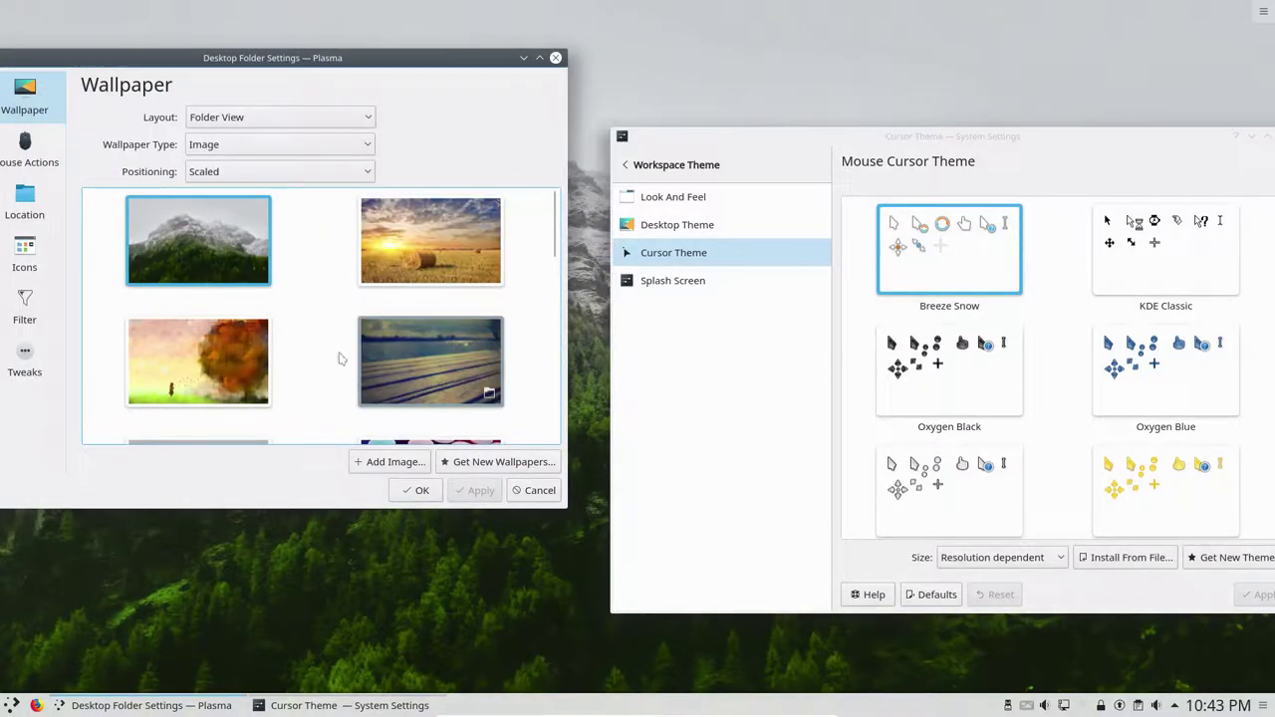
# Step: Apply the sunset hay bale image as the desktop wallpaper and close the desktop folder settings
pyautogui.click(427, 261)
pyautogui.click(474, 503)
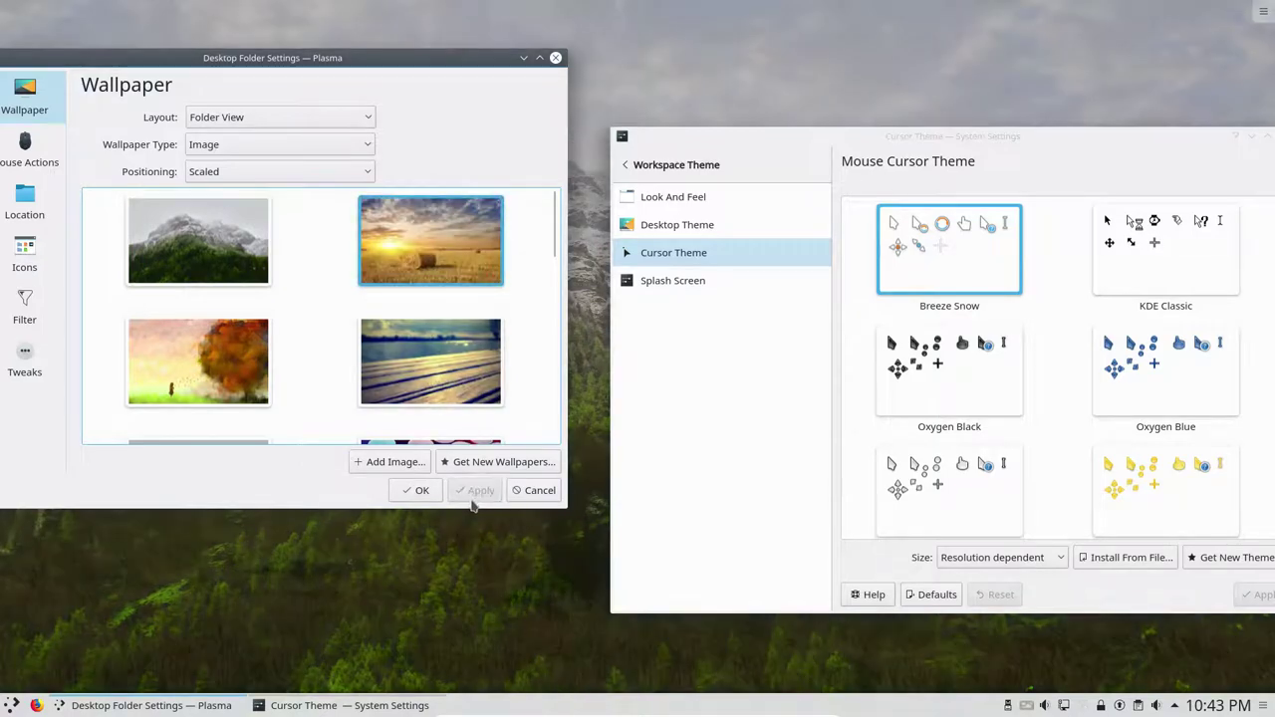
pyautogui.moveTo(390, 60); pyautogui.dragTo(421, 52)
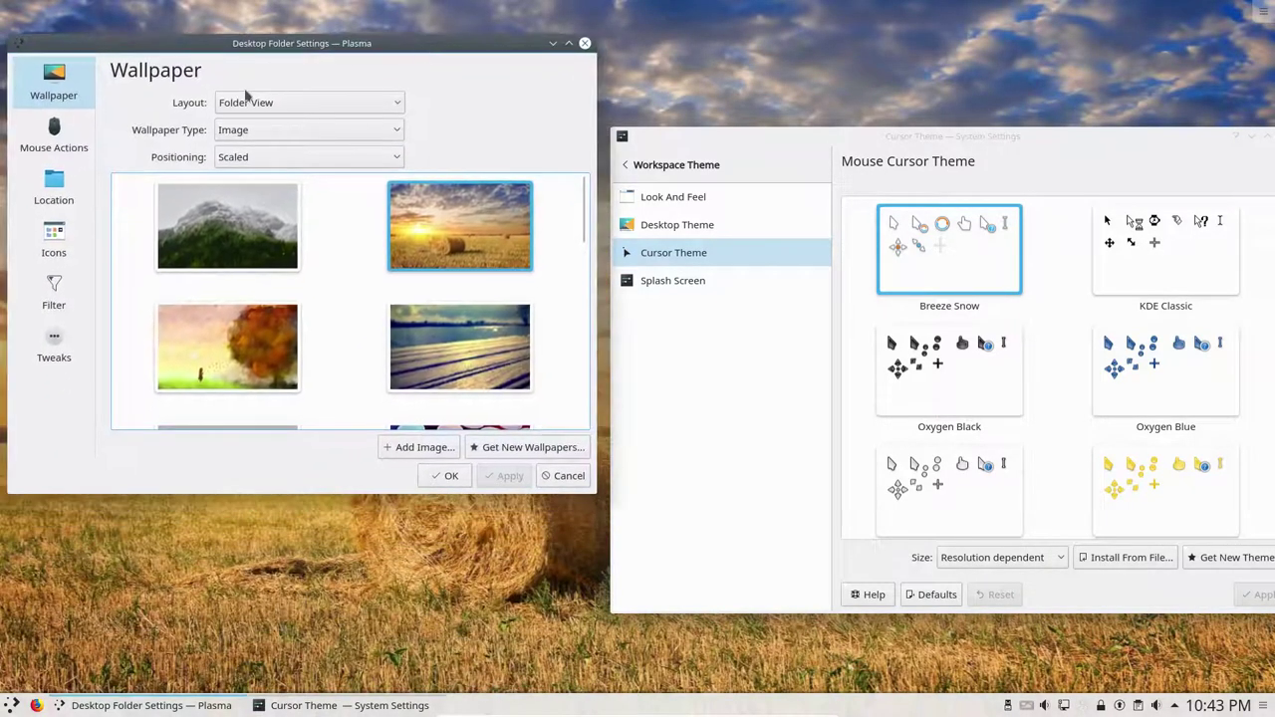
pyautogui.click(584, 43)
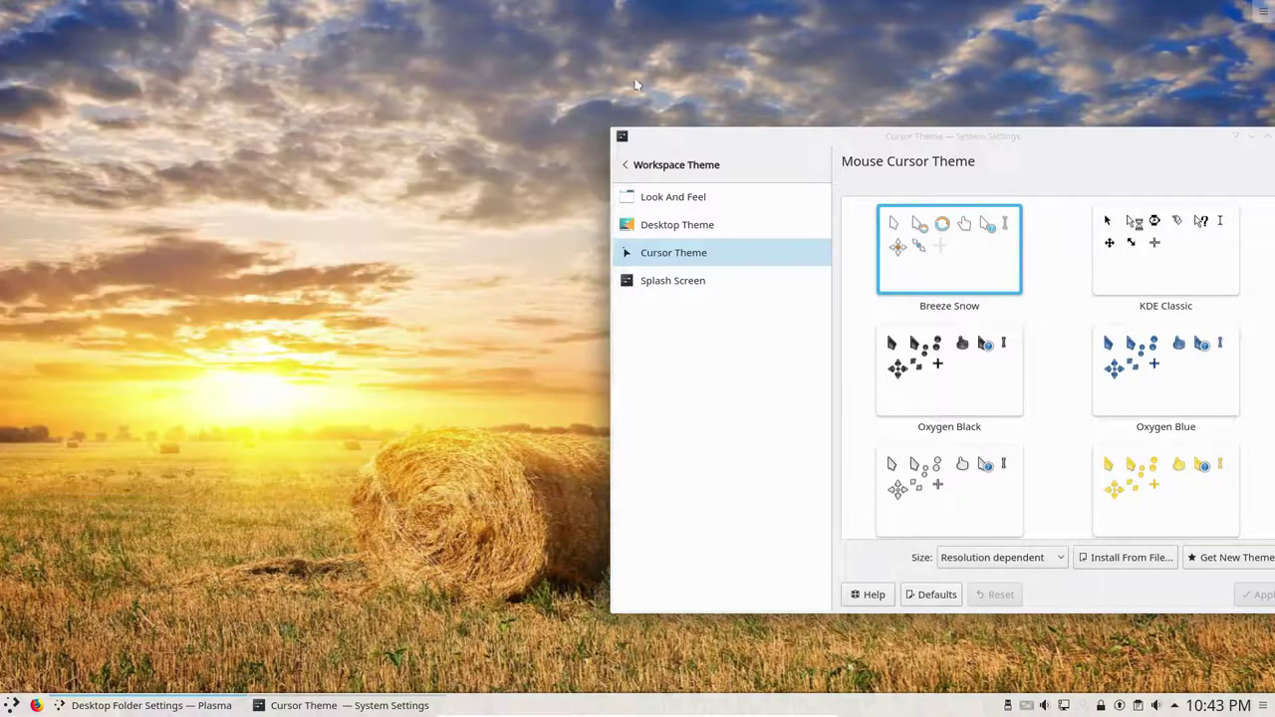
# Step: Maximize System Settings, rate the TheDot Transparent cursor theme five stars and browse the other downloadable cursor themes
pyautogui.doubleClick(825, 137)
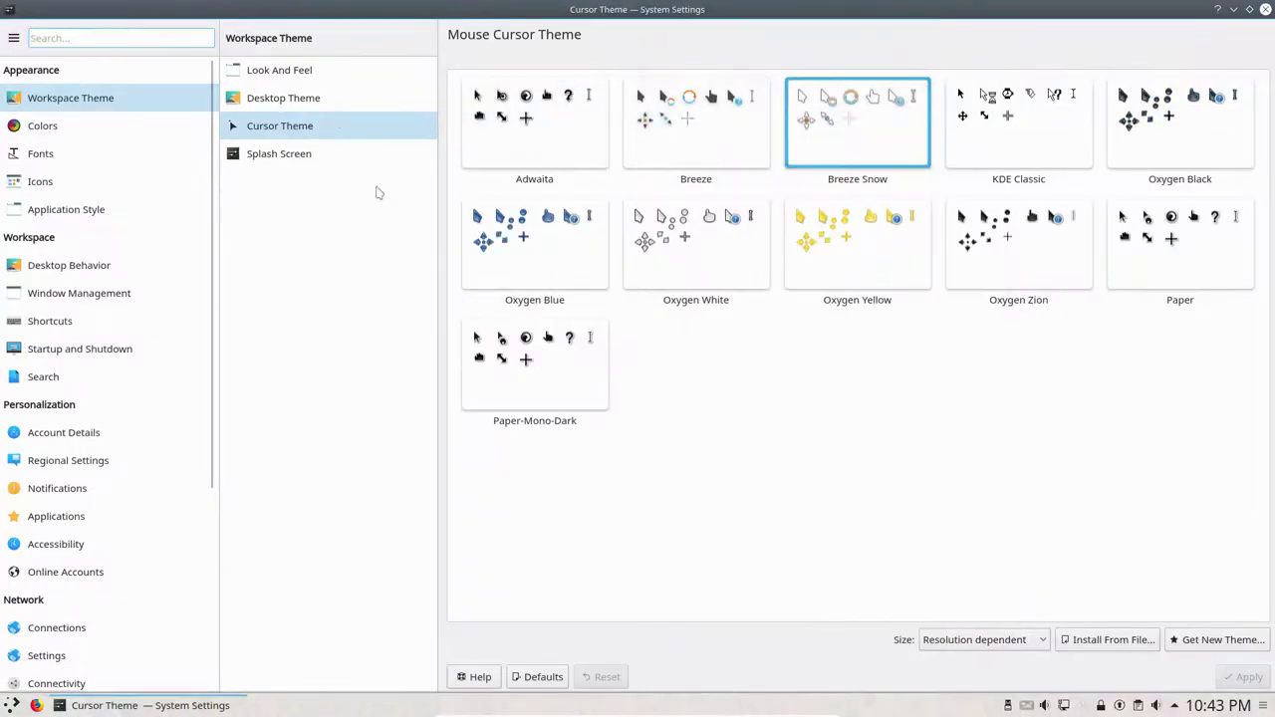
pyautogui.click(1217, 642)
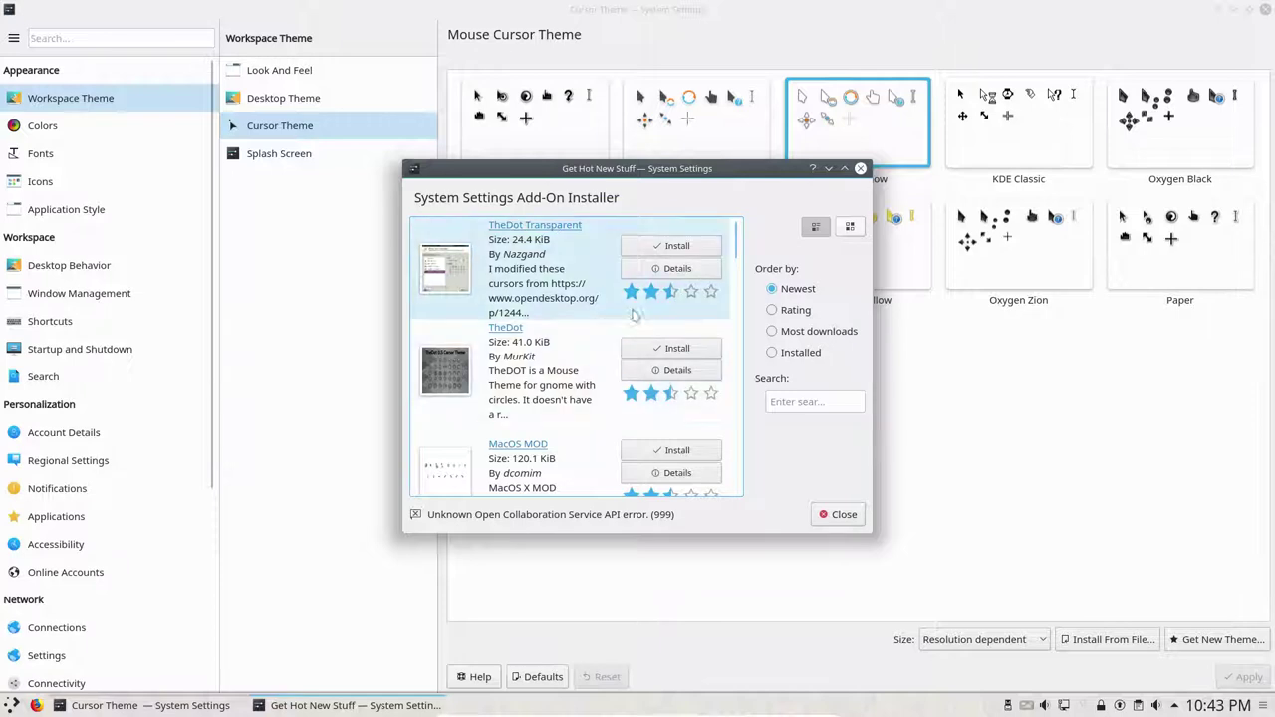
pyautogui.click(710, 291)
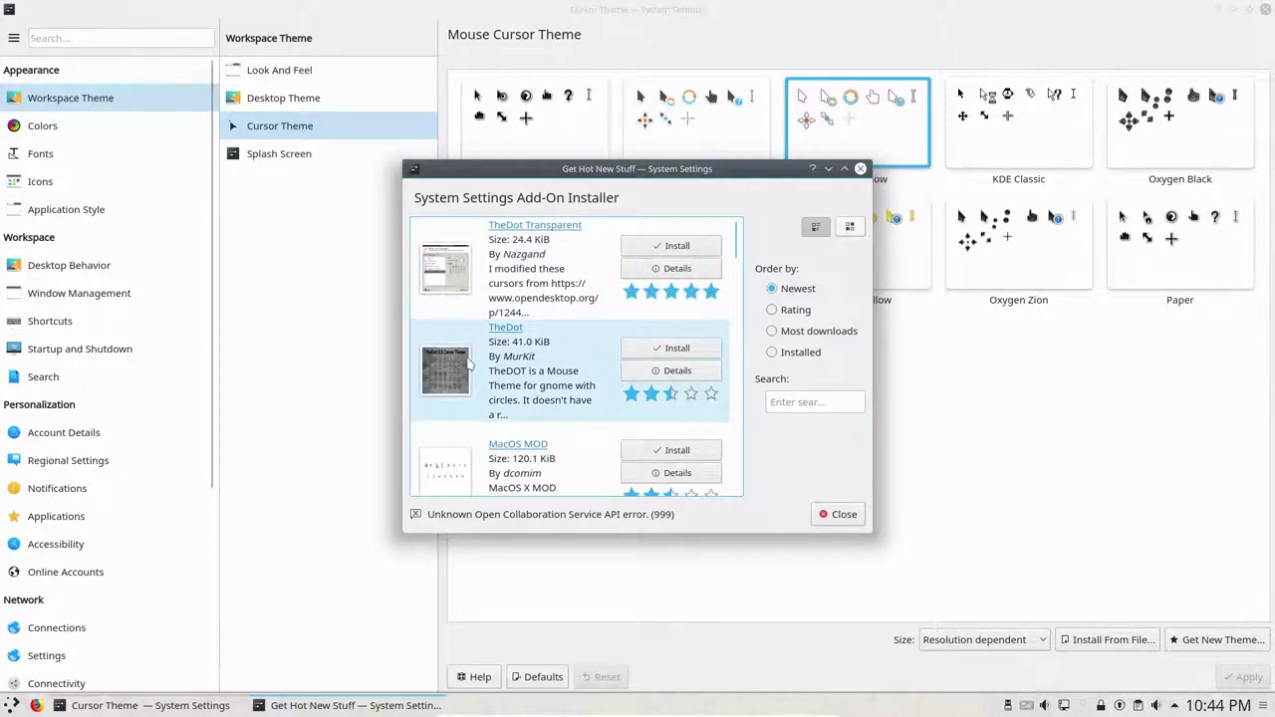
pyautogui.scroll(-10, 515, 404)
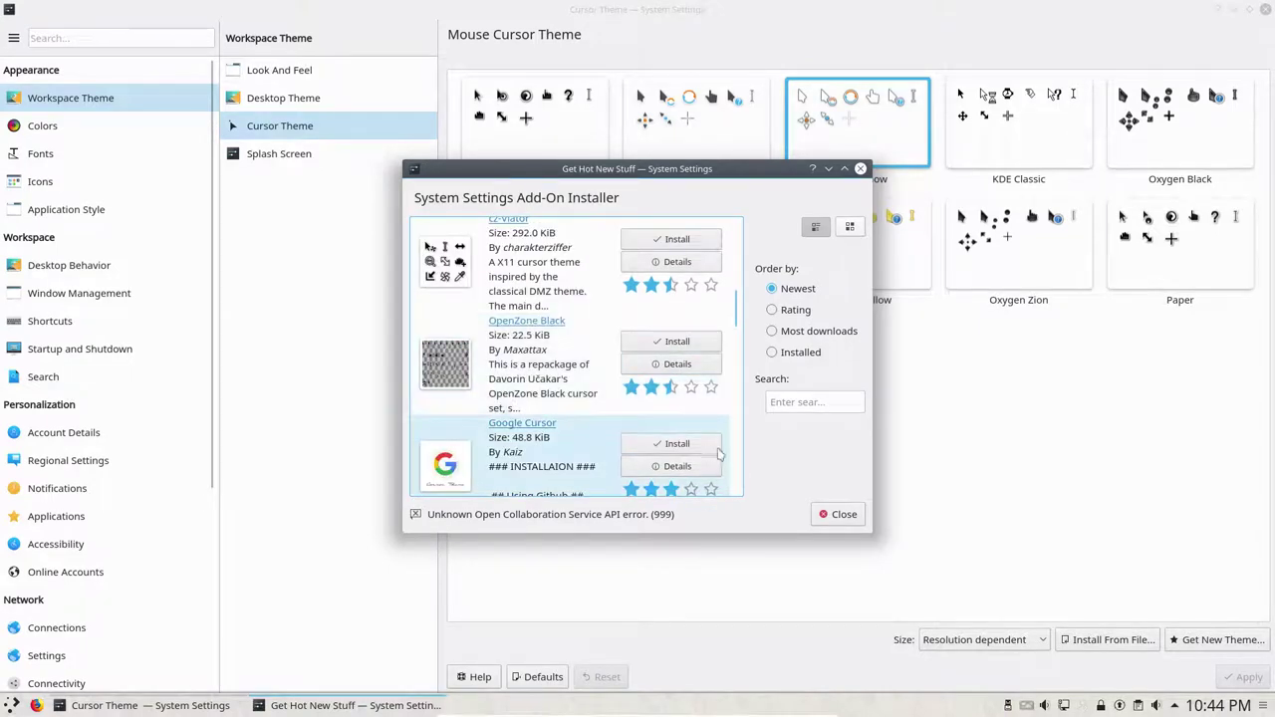
pyautogui.click(829, 515)
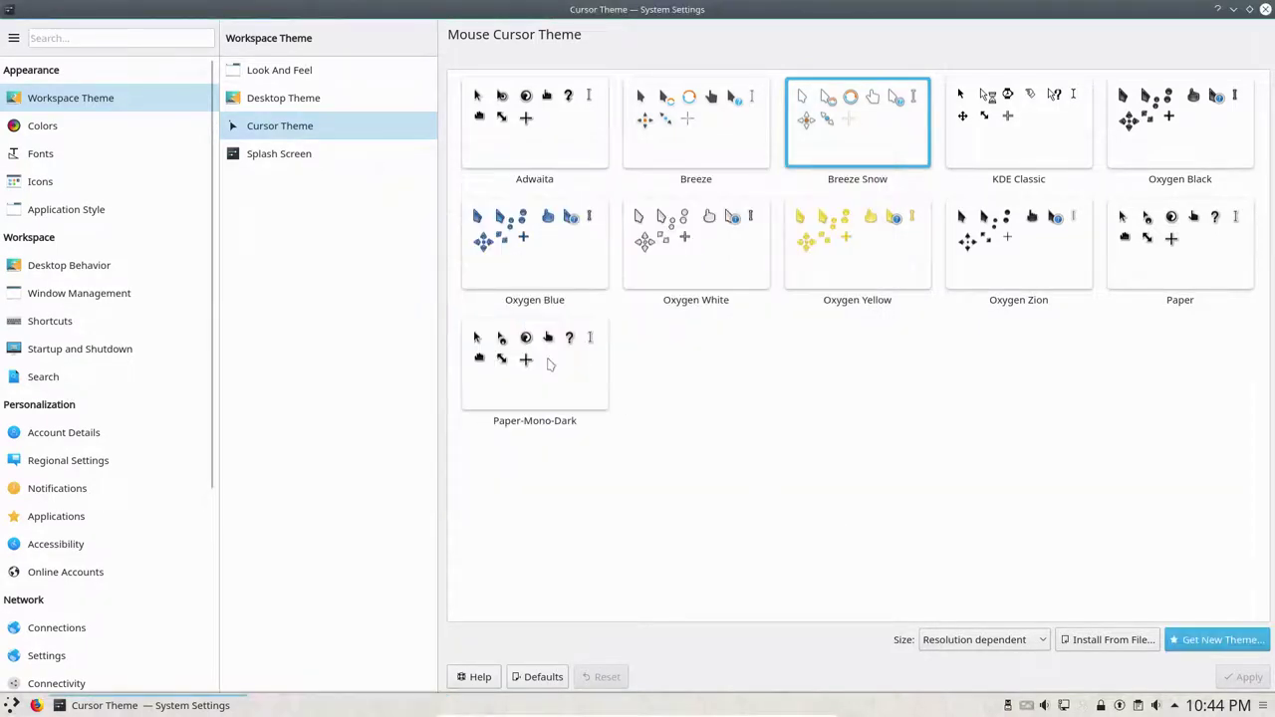
# Step: Preview the Breeze splash screen and view the list of application color schemes
pyautogui.click(312, 171)
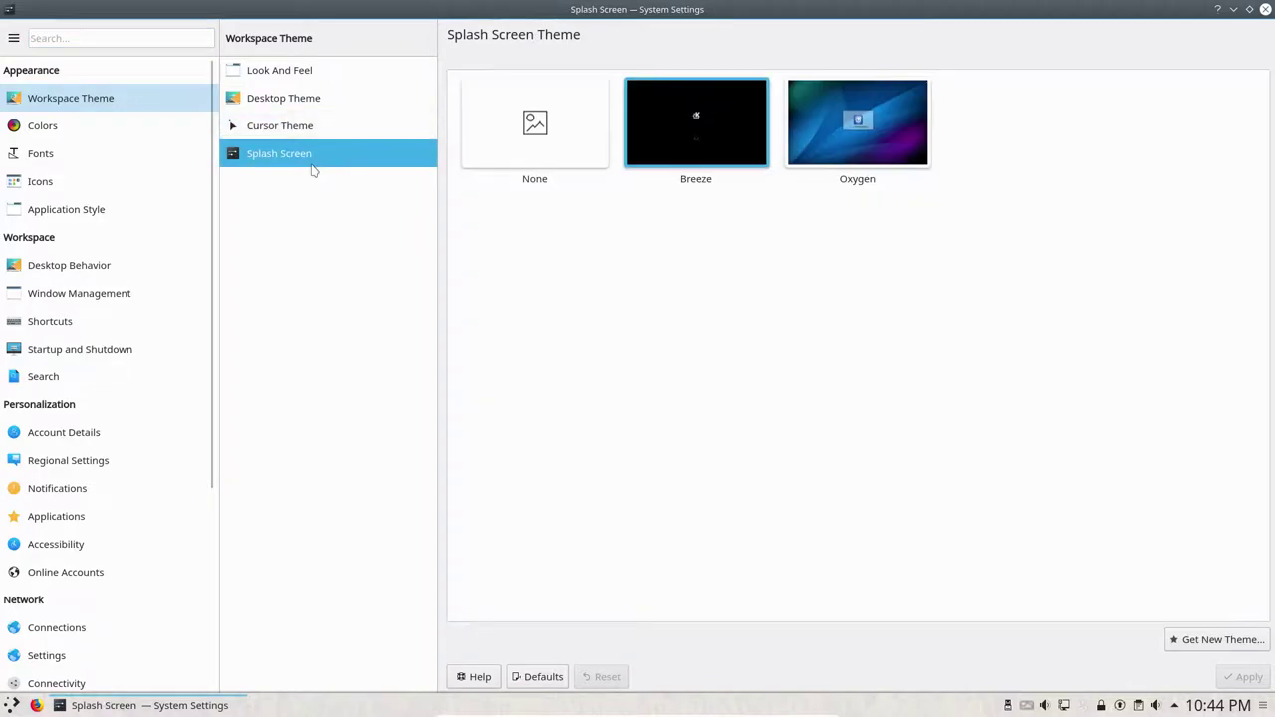
pyautogui.click(751, 156)
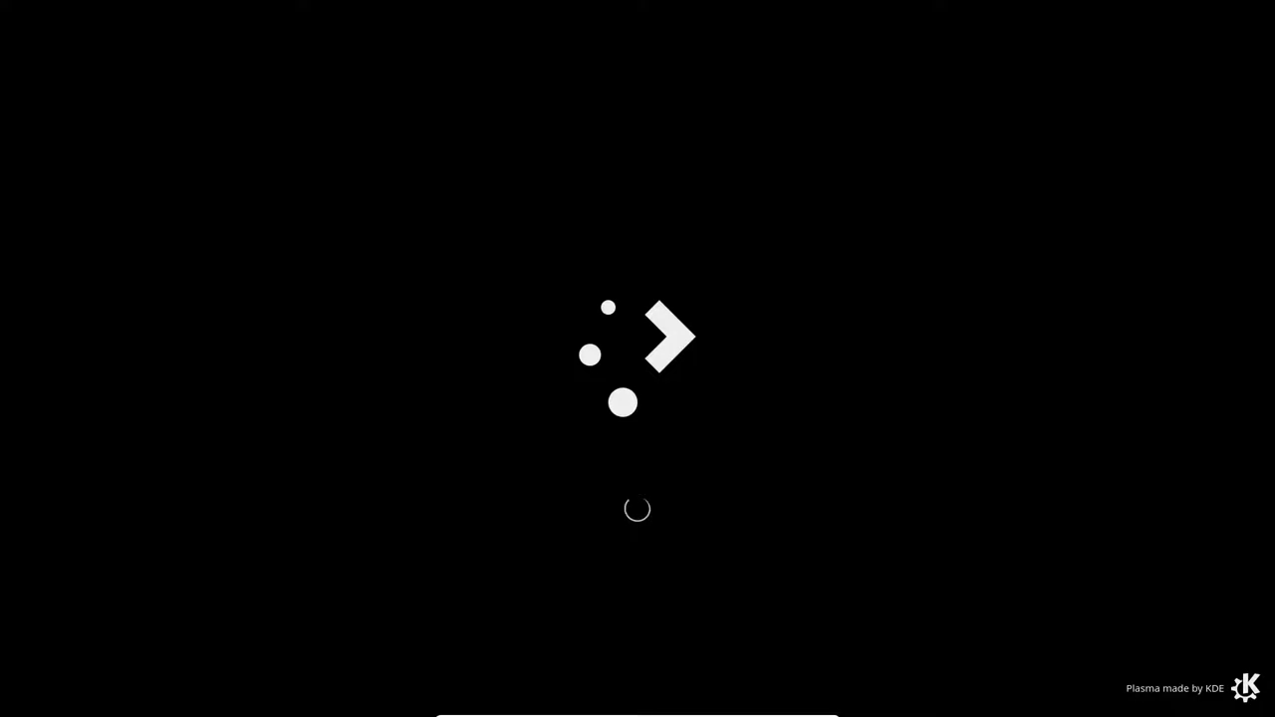
pyautogui.click(767, 319)
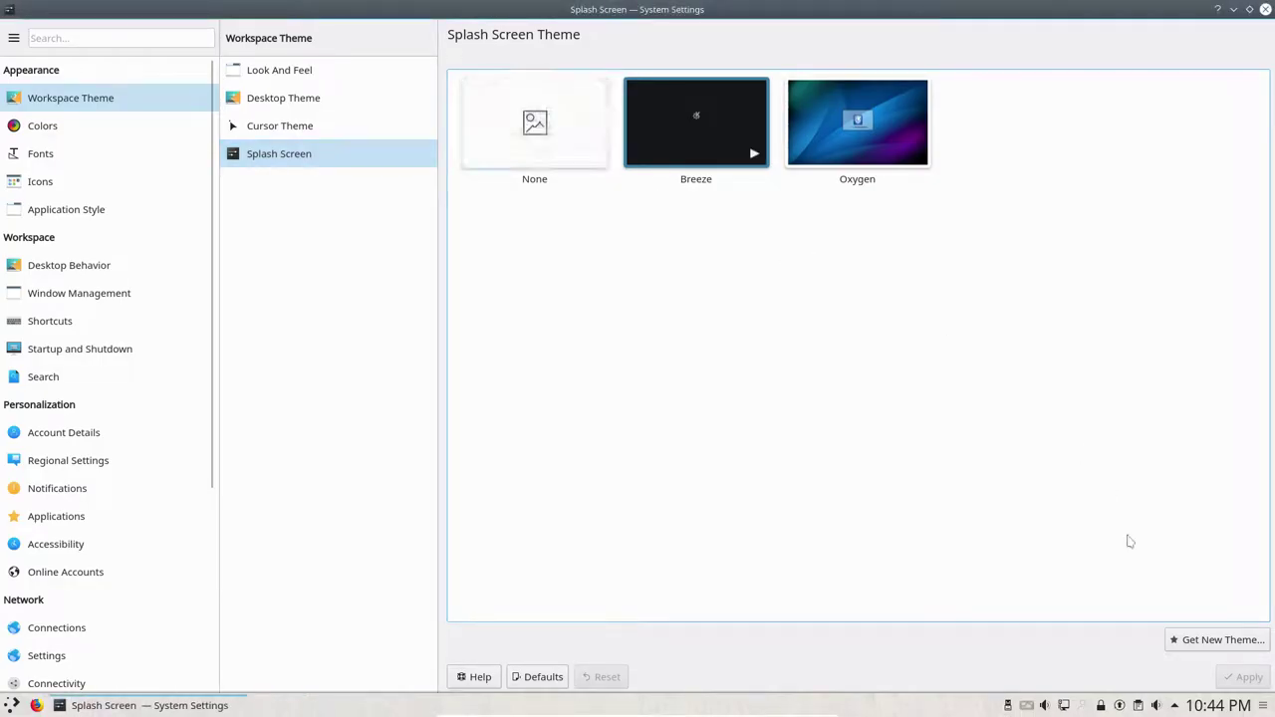
pyautogui.click(96, 130)
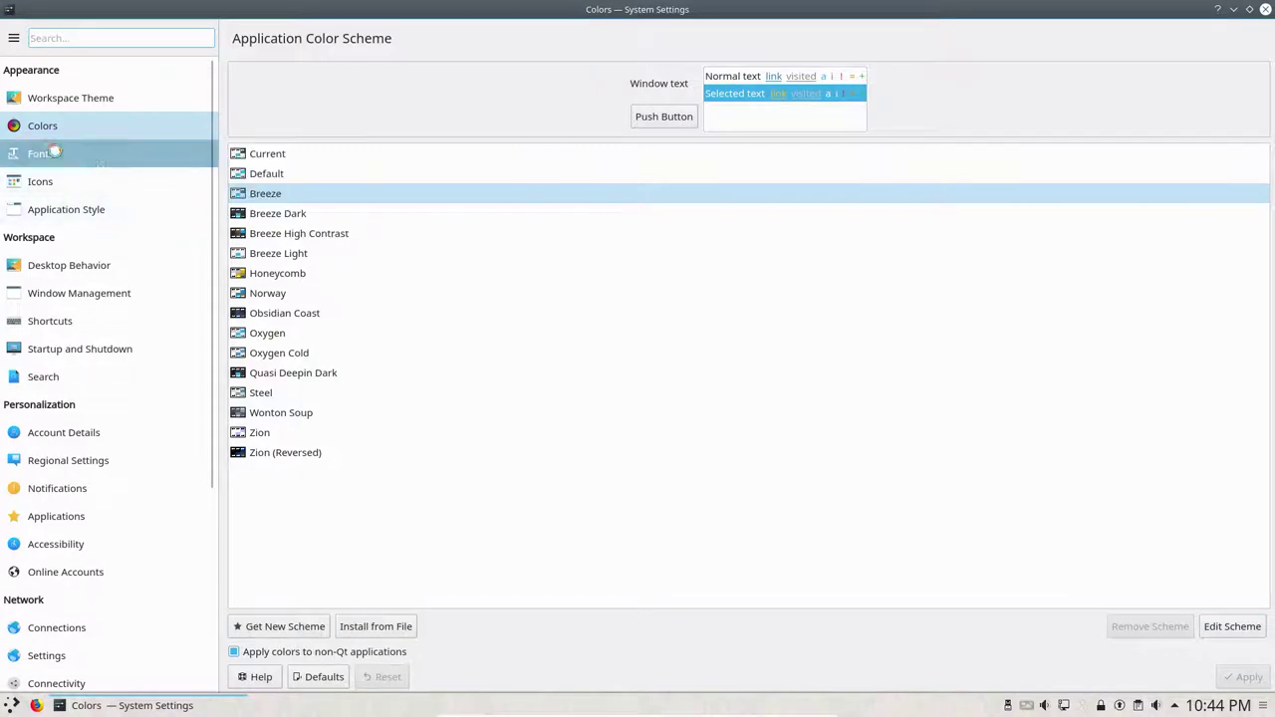
# Step: Set the Small font to Noto Sans size 11 and apply the change
pyautogui.click(55, 155)
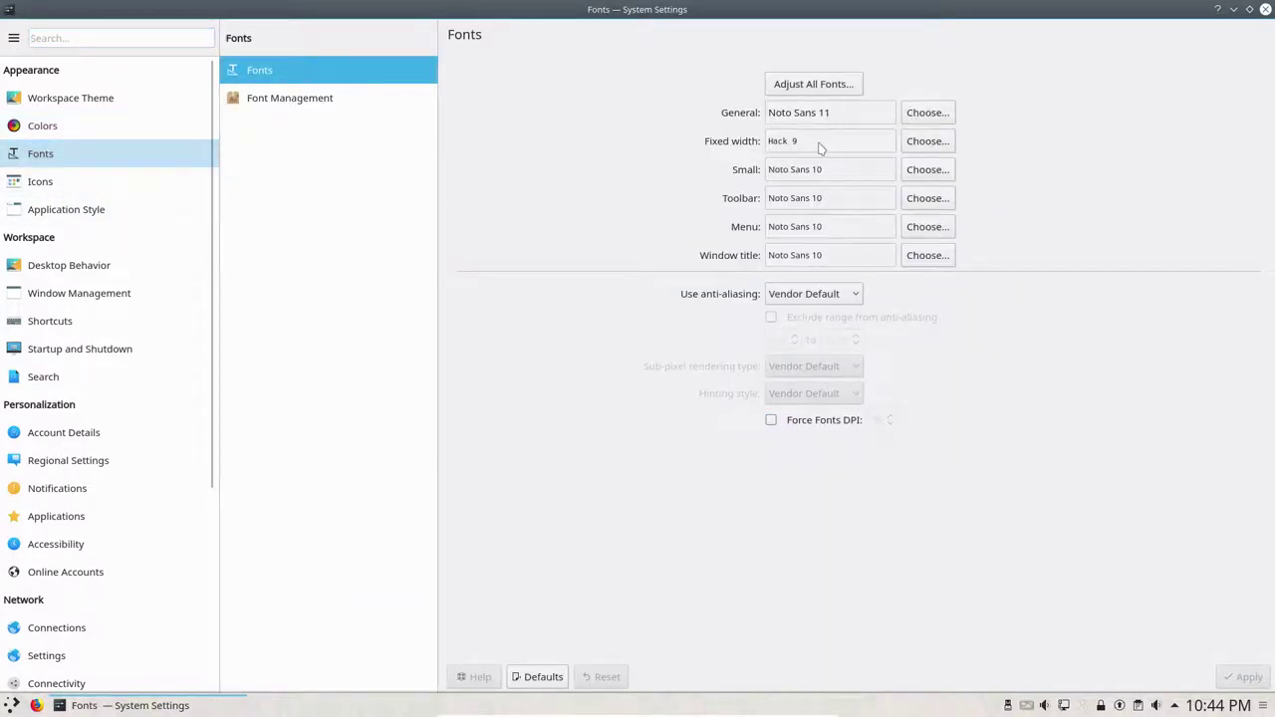
pyautogui.click(933, 174)
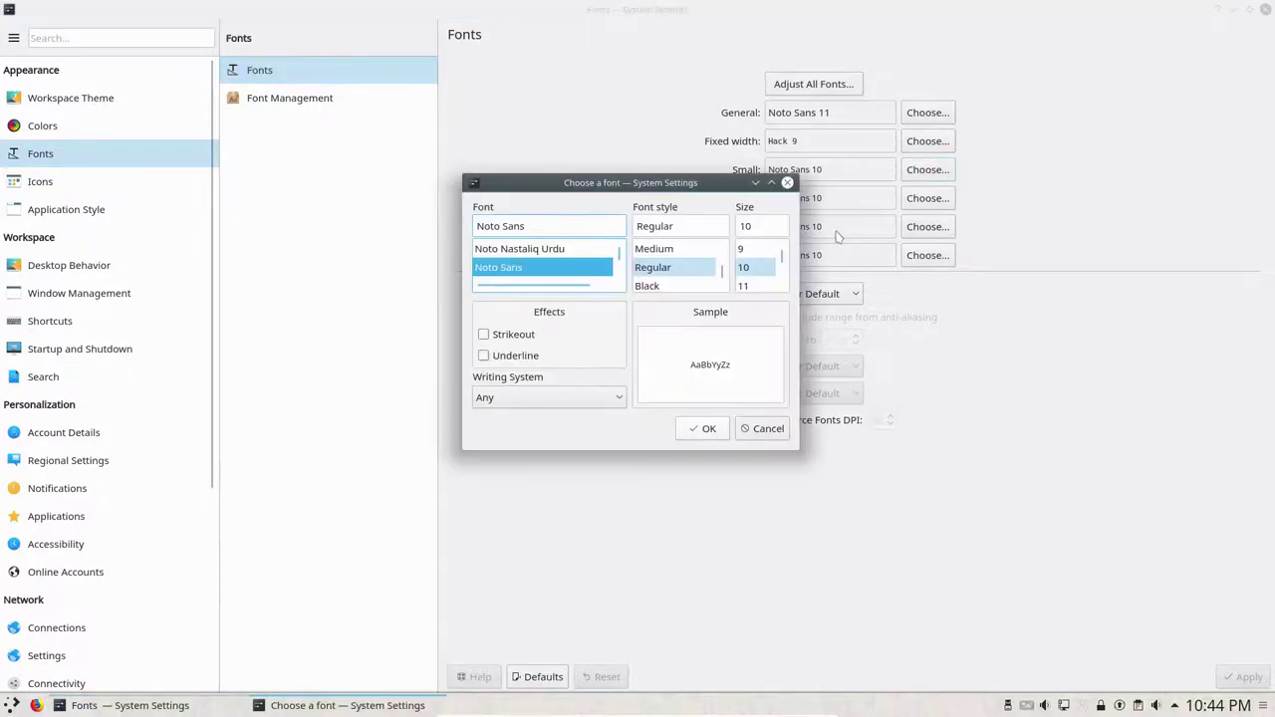
pyautogui.click(754, 286)
pyautogui.click(715, 431)
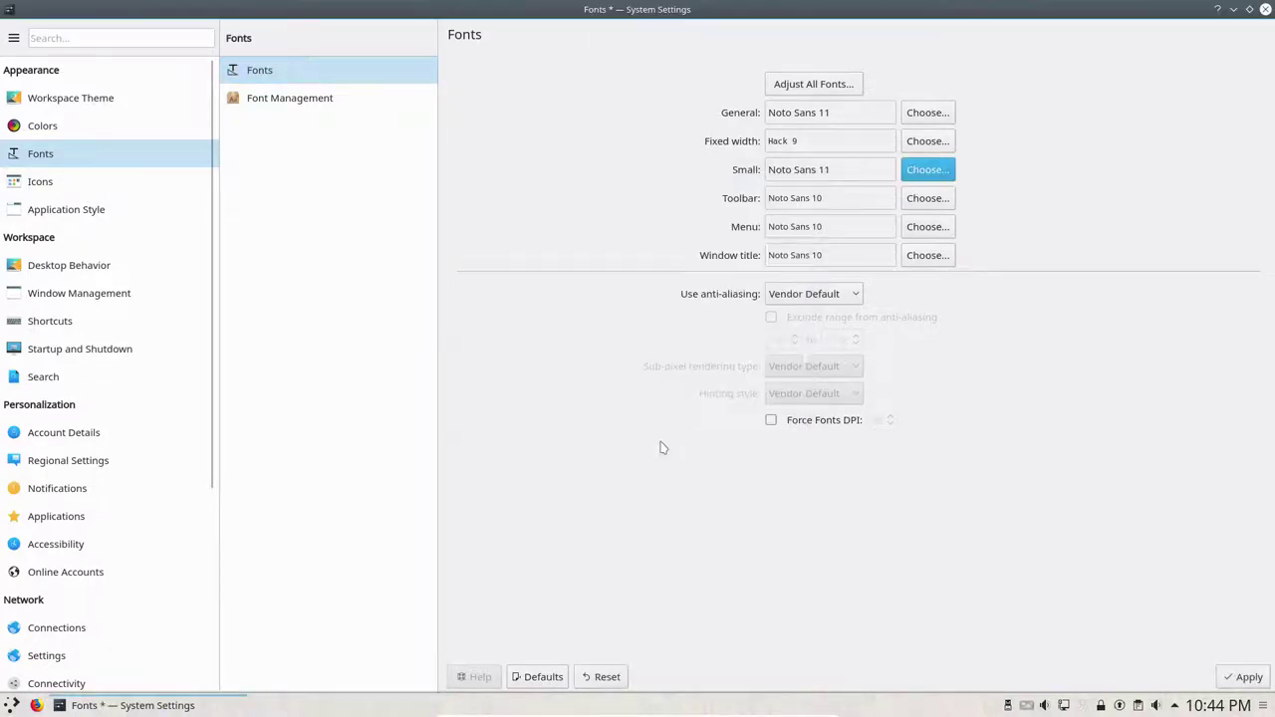
pyautogui.click(1244, 677)
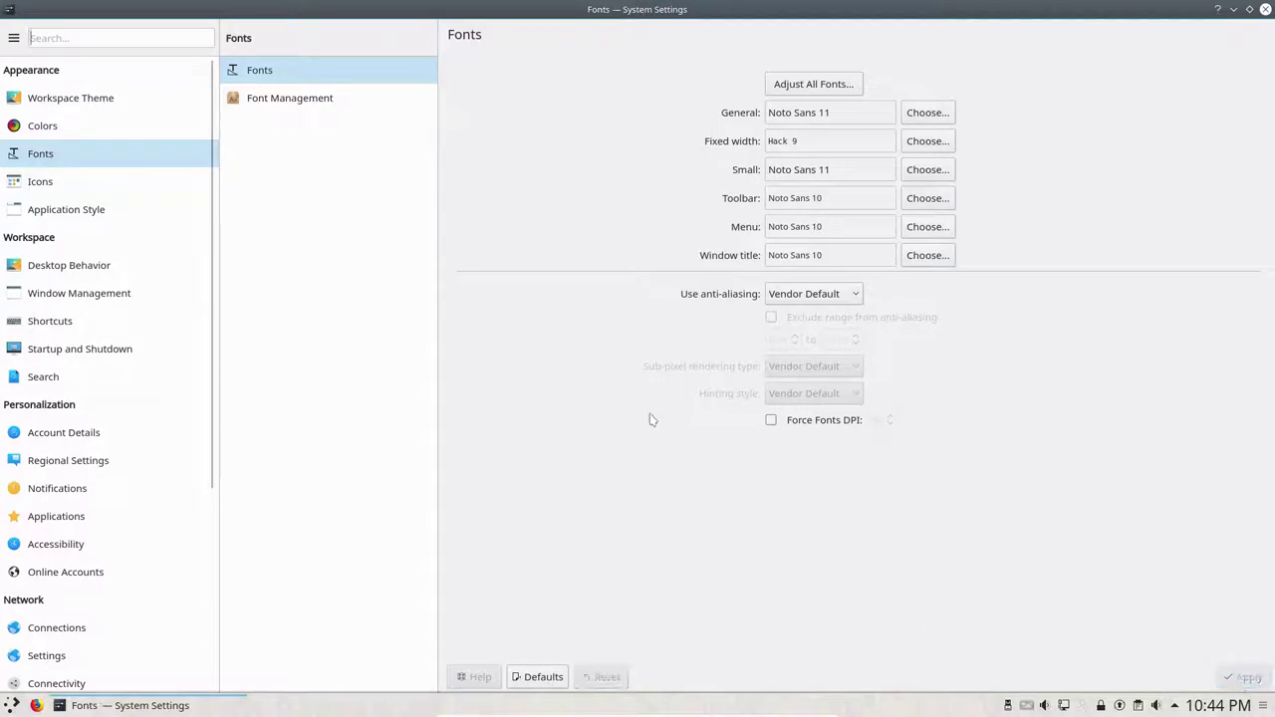
# Step: Apply the Papirus icon theme with the System Settings window reduced from full screen
pyautogui.click(52, 187)
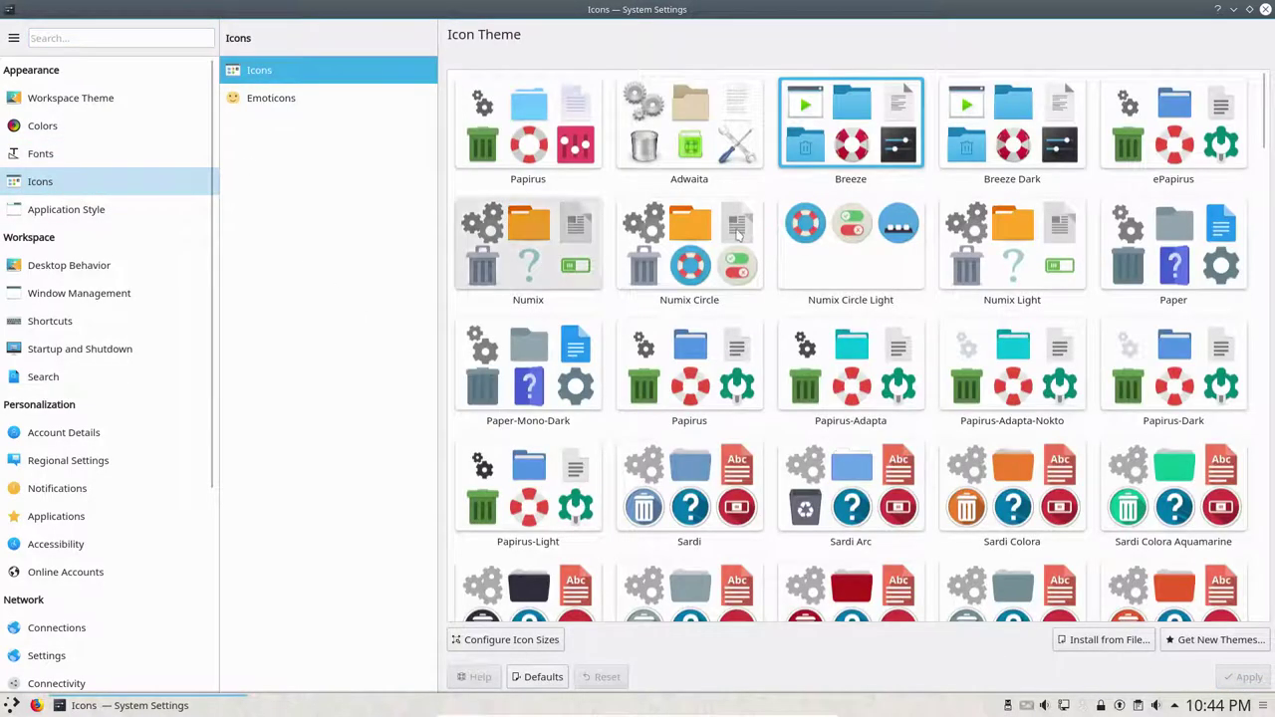
pyautogui.click(562, 143)
pyautogui.moveTo(614, 15)
pyautogui.mouseDown()
pyautogui.moveTo(754, 35)
pyautogui.moveTo(606, 35)
pyautogui.mouseUp()
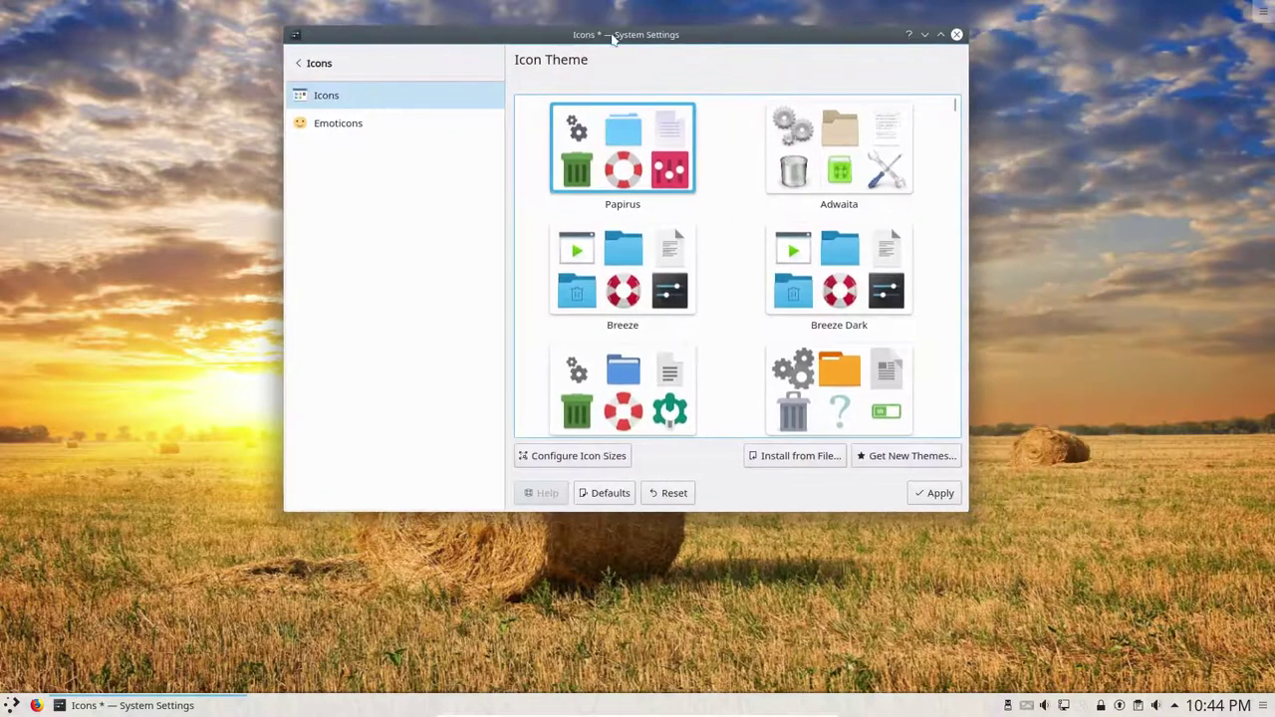
pyautogui.click(942, 496)
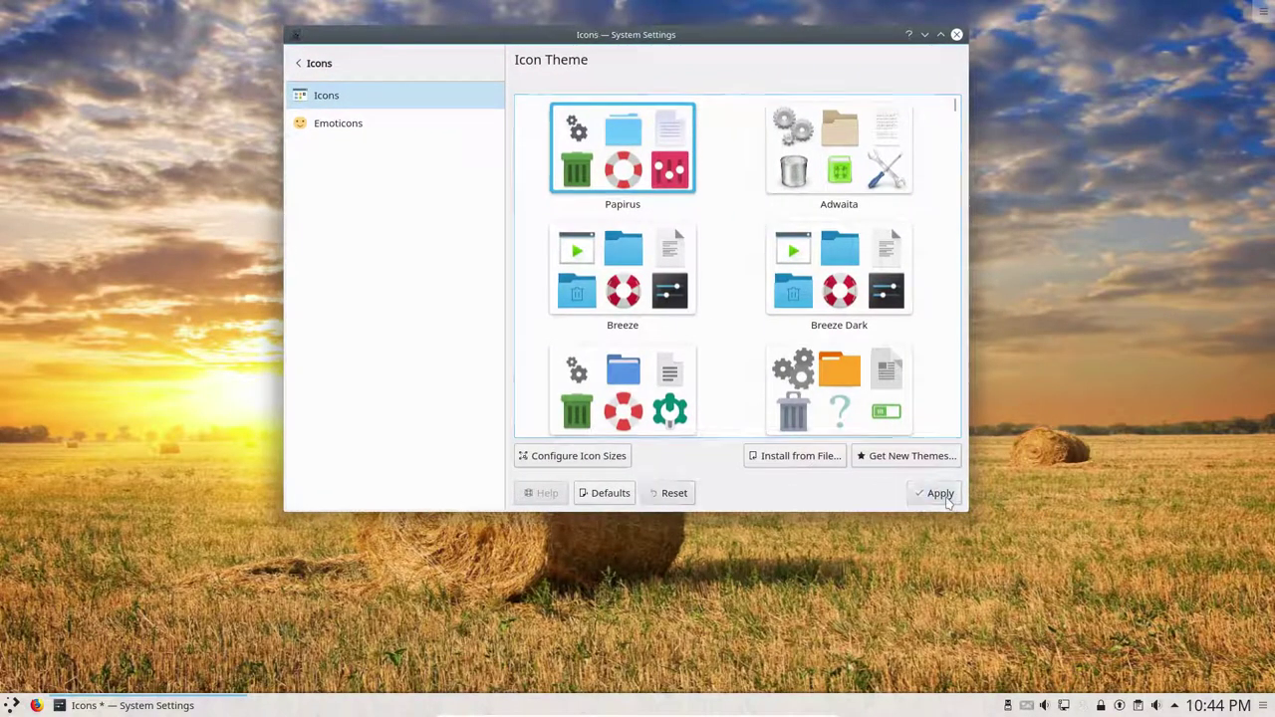
# Step: Check how the icons look in the application launcher's Favorites, Applications, Computer and History sections
pyautogui.click(12, 705)
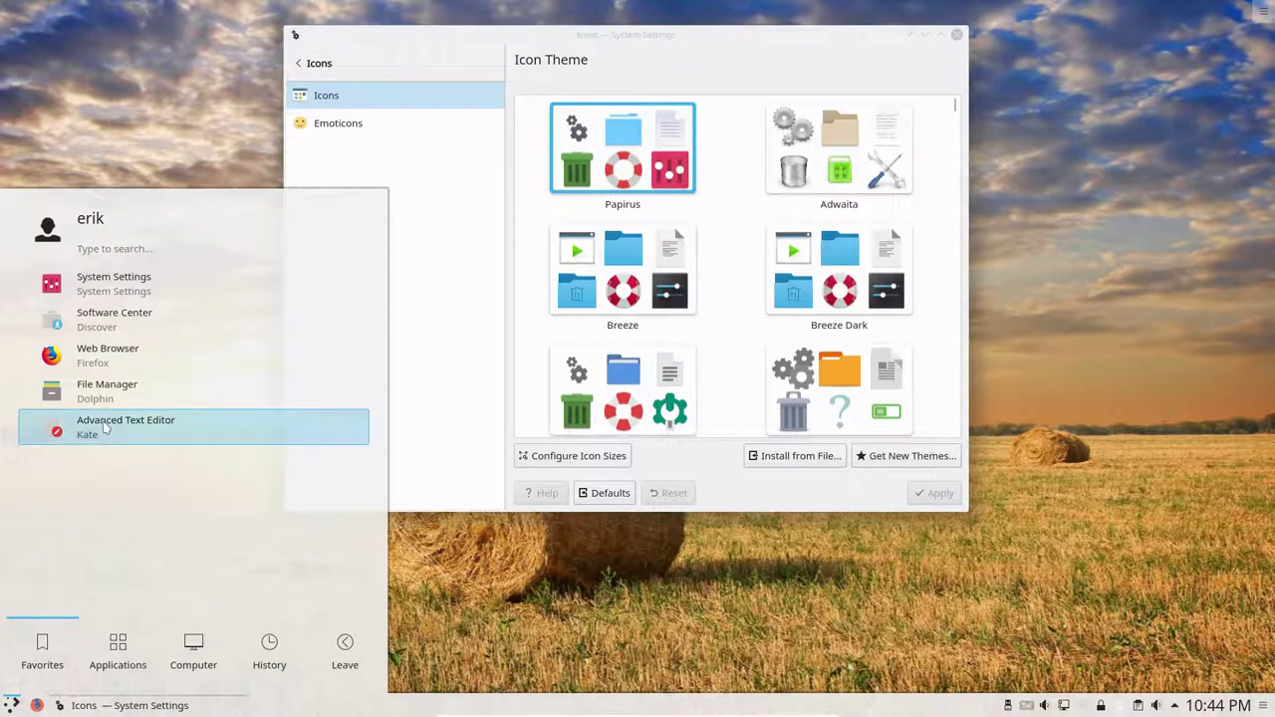
pyautogui.click(113, 650)
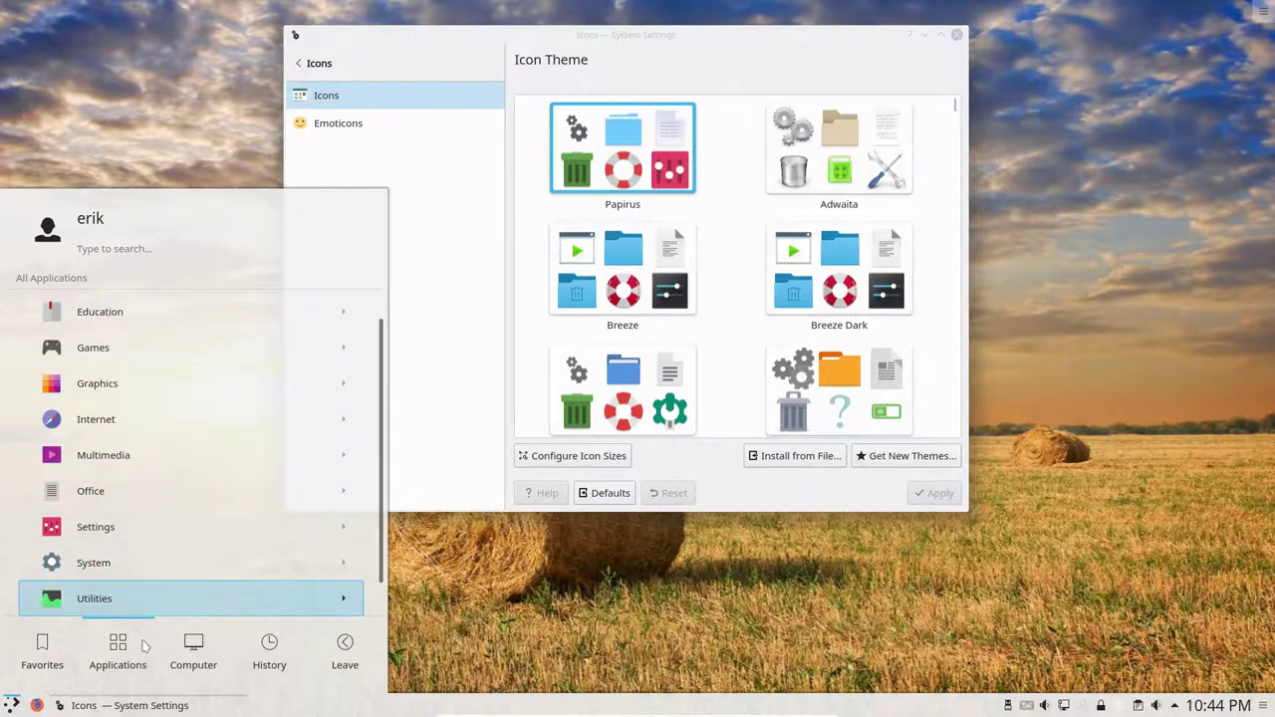
pyautogui.click(187, 650)
pyautogui.scroll(-1, 135, 579)
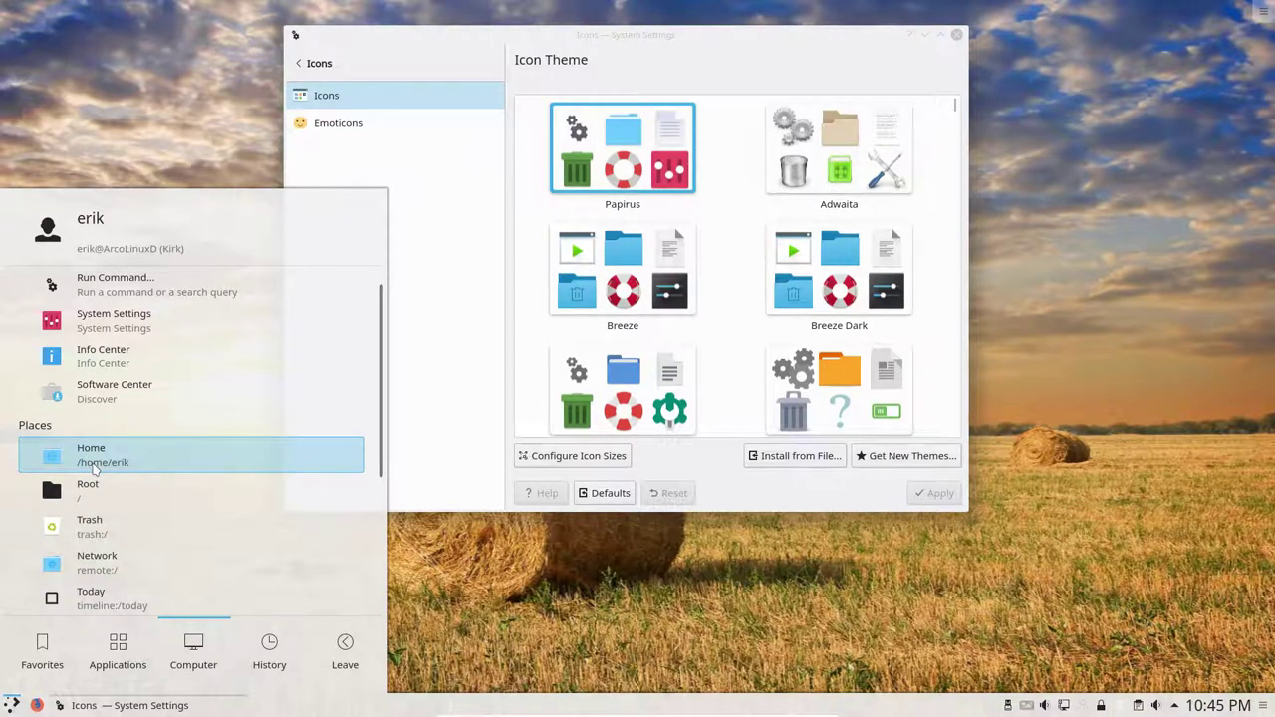
pyautogui.scroll(1, 170, 403)
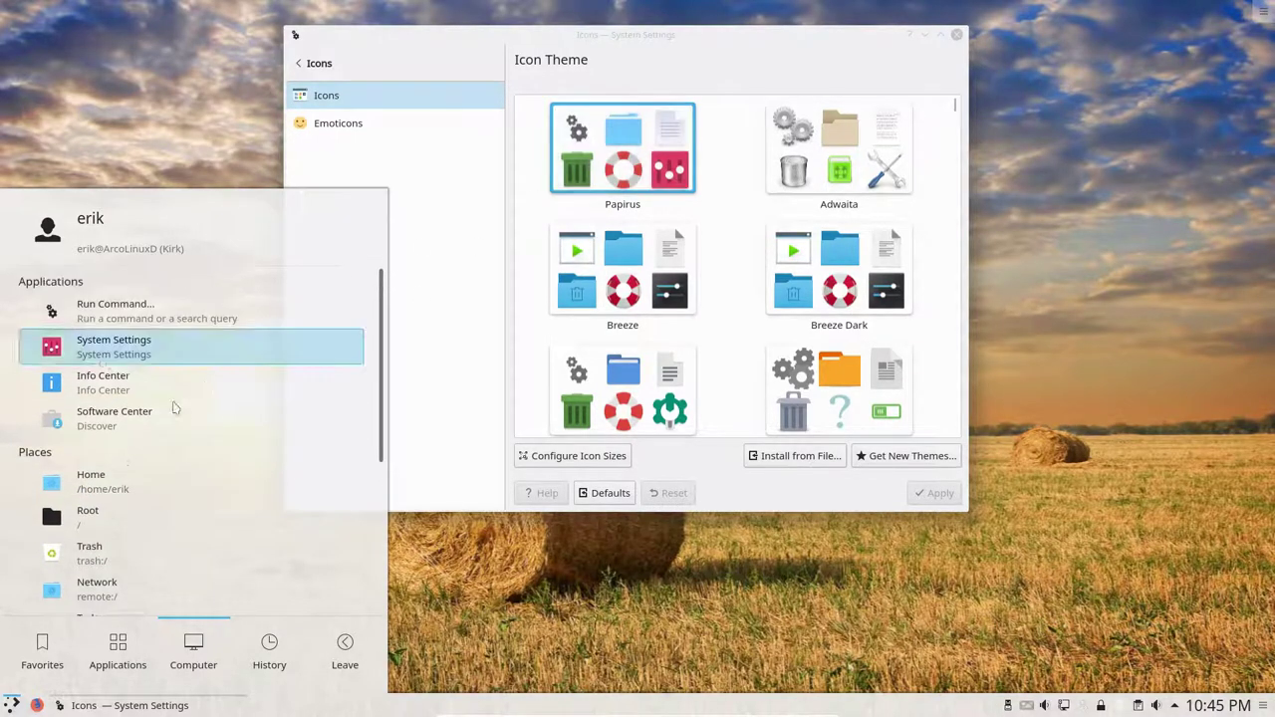
pyautogui.click(269, 650)
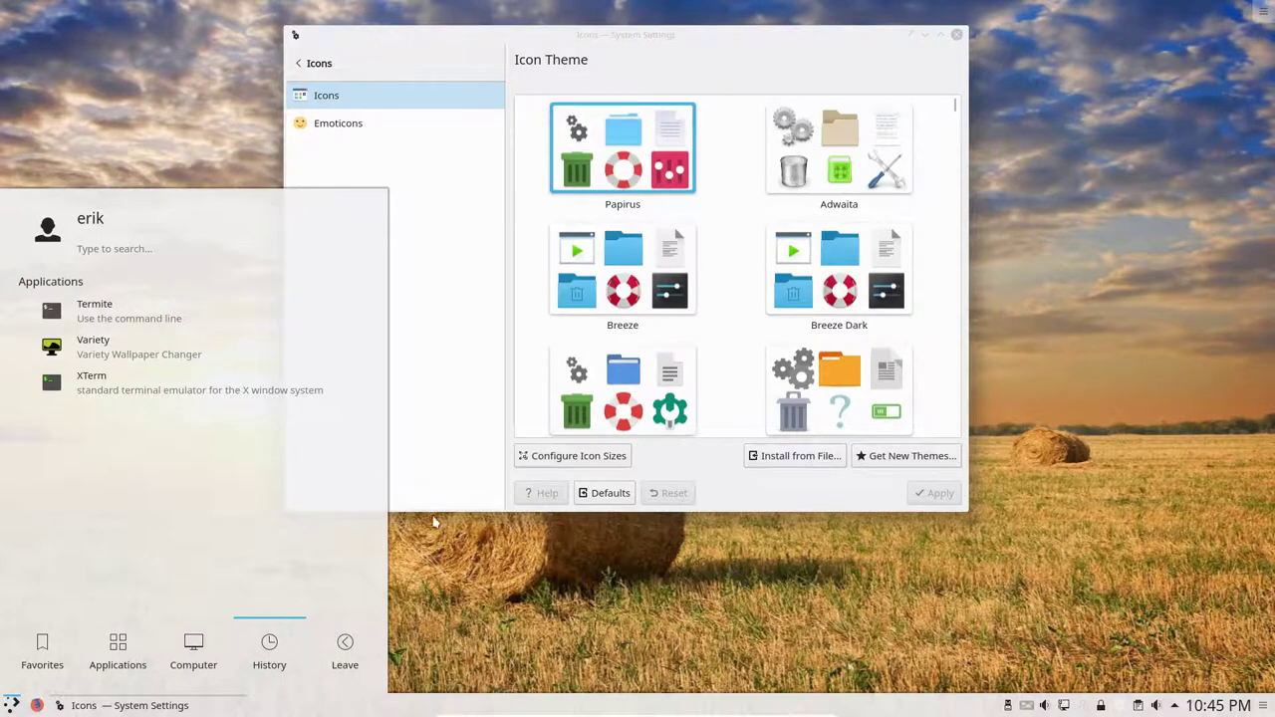
# Step: Apply the Breeze icon theme and check the icons in the application launcher's Favorites, Applications, Computer and History sections
pyautogui.click(664, 282)
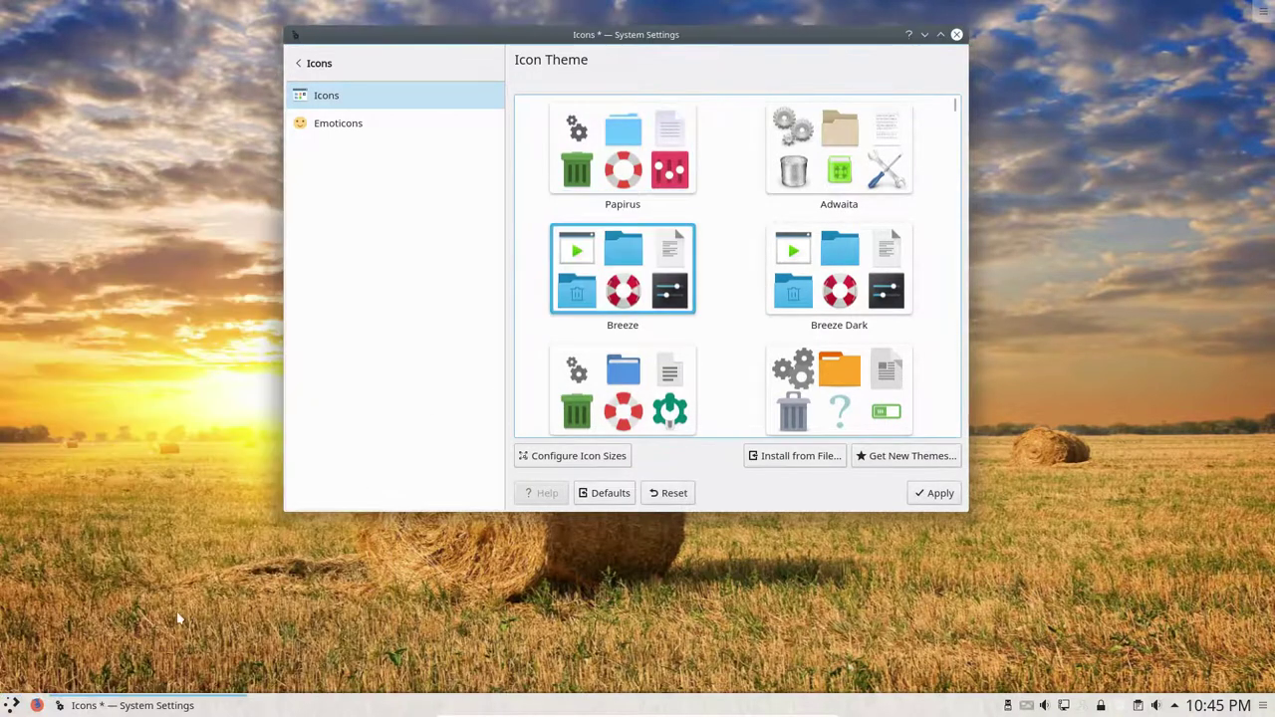
pyautogui.click(942, 493)
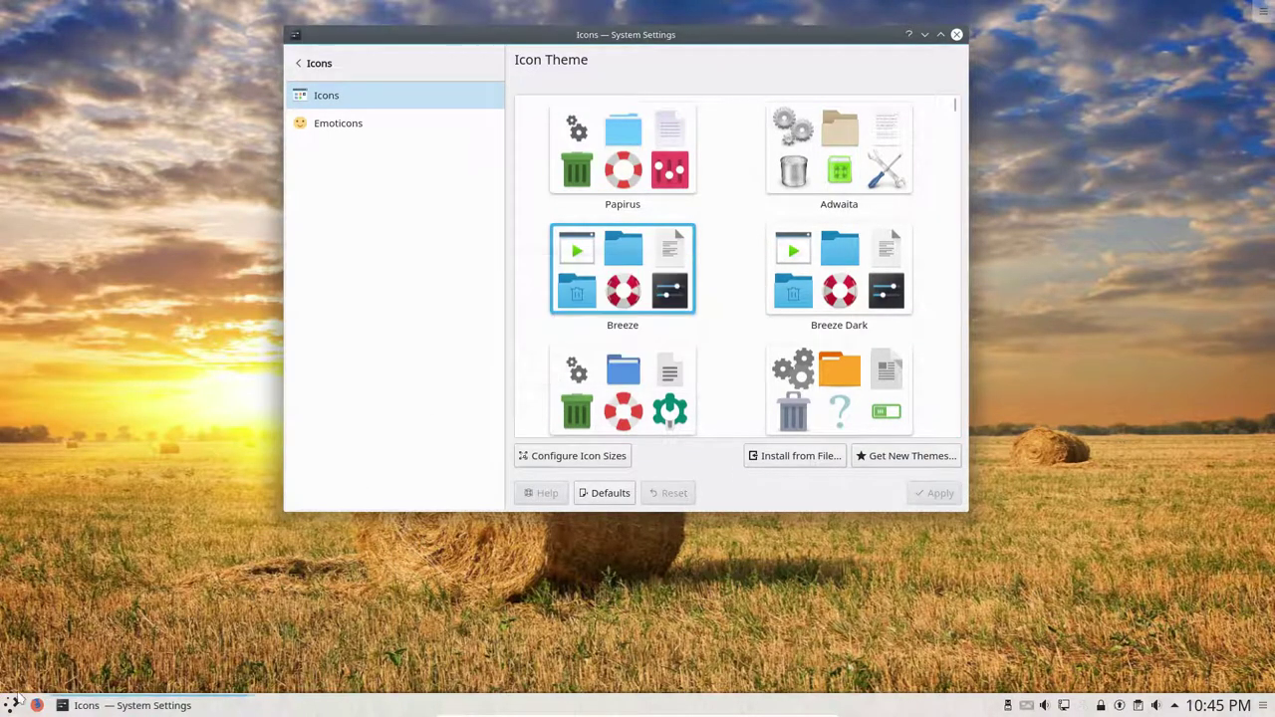
pyautogui.click(12, 704)
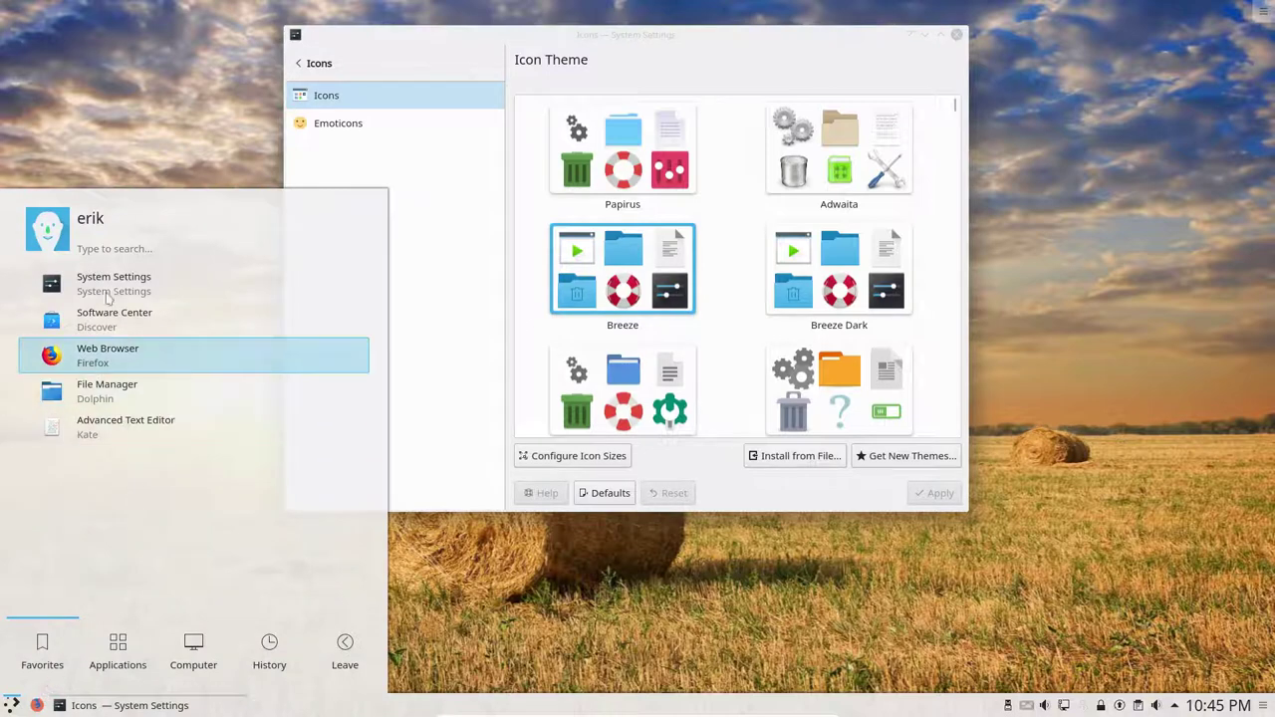
pyautogui.click(117, 669)
pyautogui.click(197, 665)
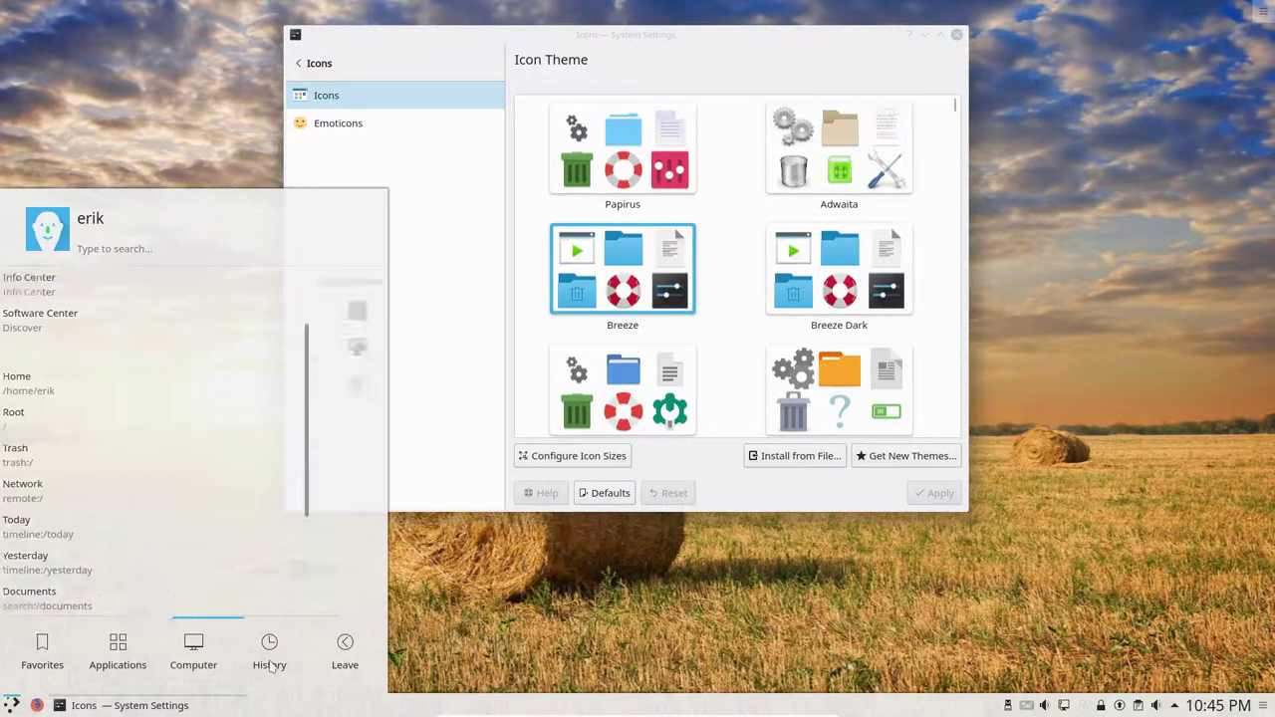
pyautogui.click(287, 665)
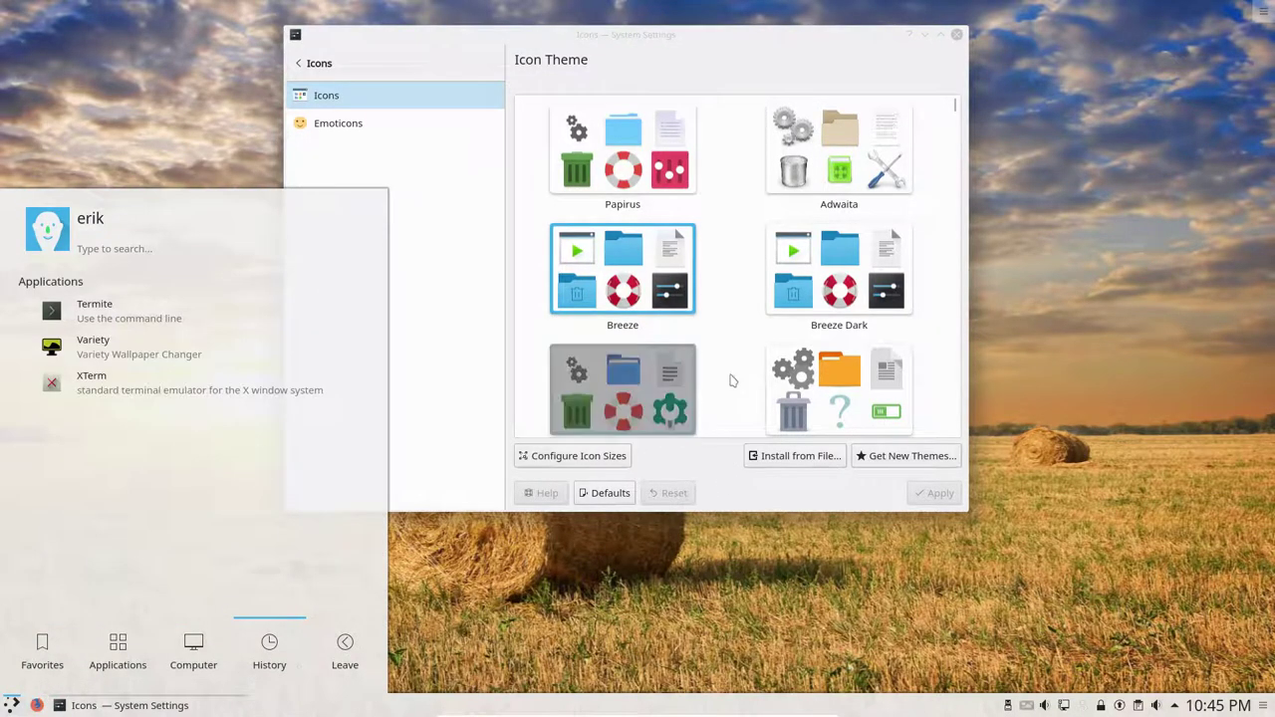
# Step: Apply the Numix Circle Light icon theme
pyautogui.scroll(-2, 877, 379)
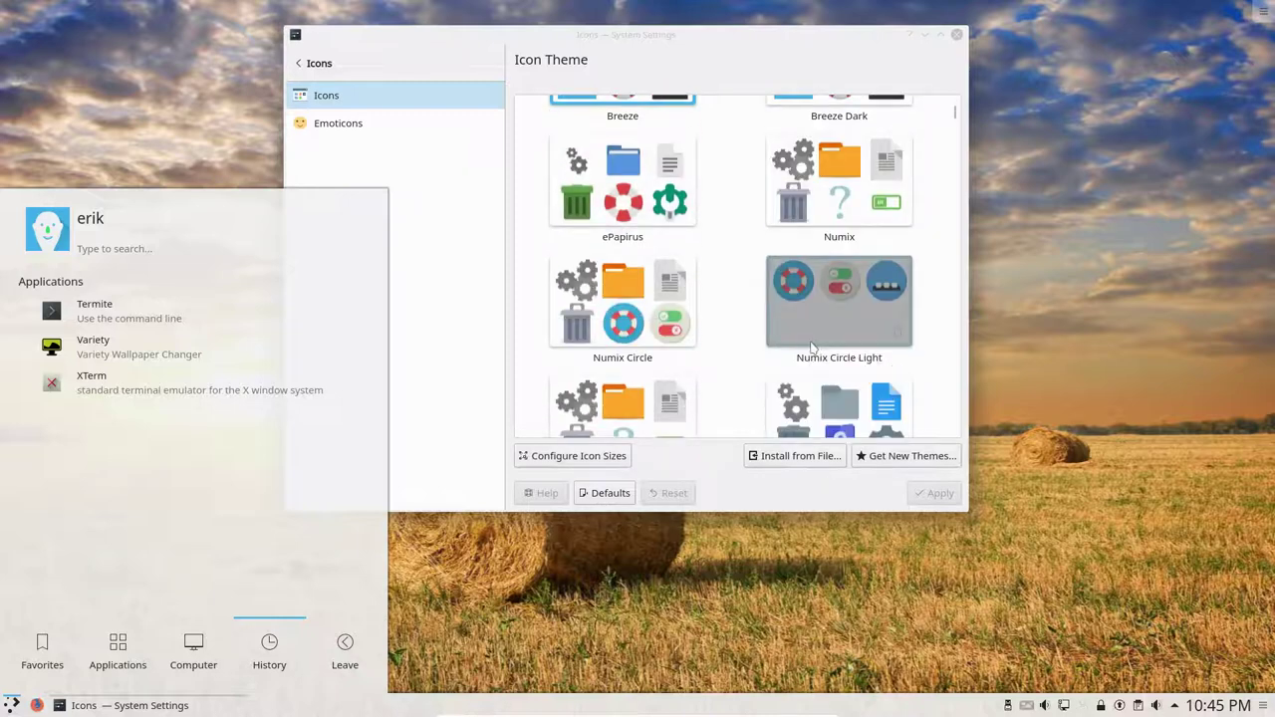
pyautogui.click(840, 328)
pyautogui.click(840, 329)
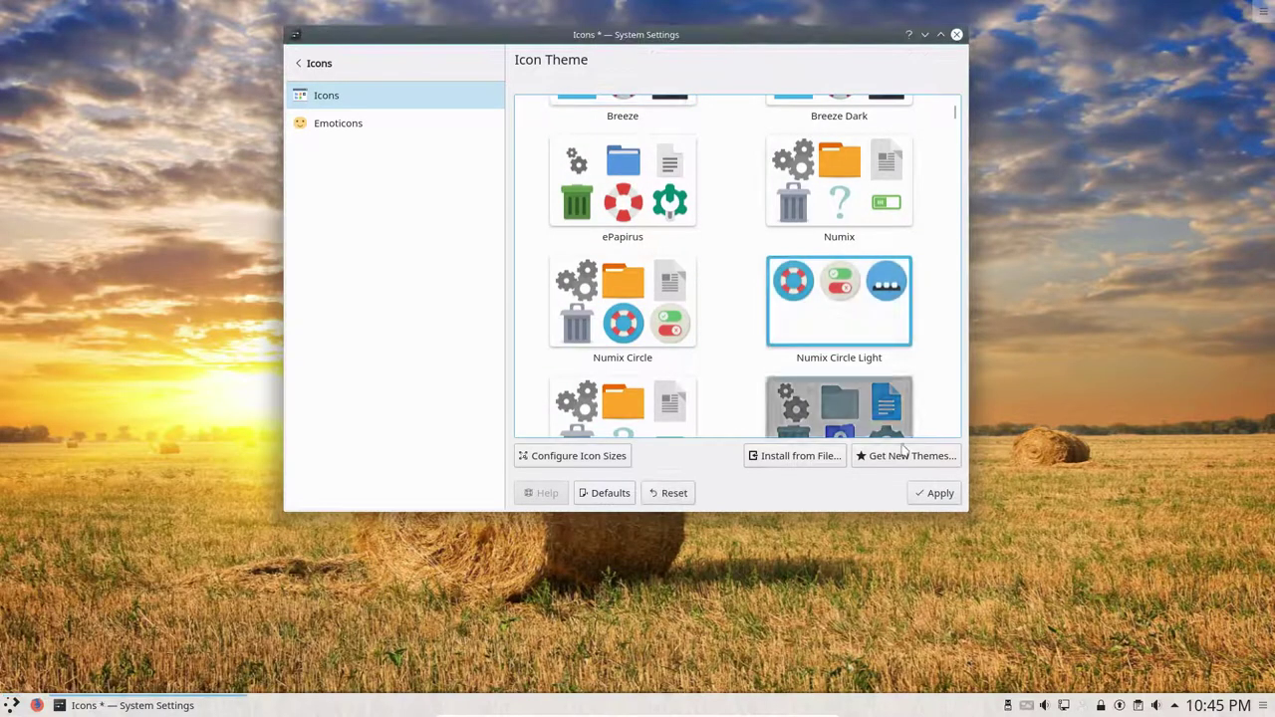
pyautogui.click(934, 493)
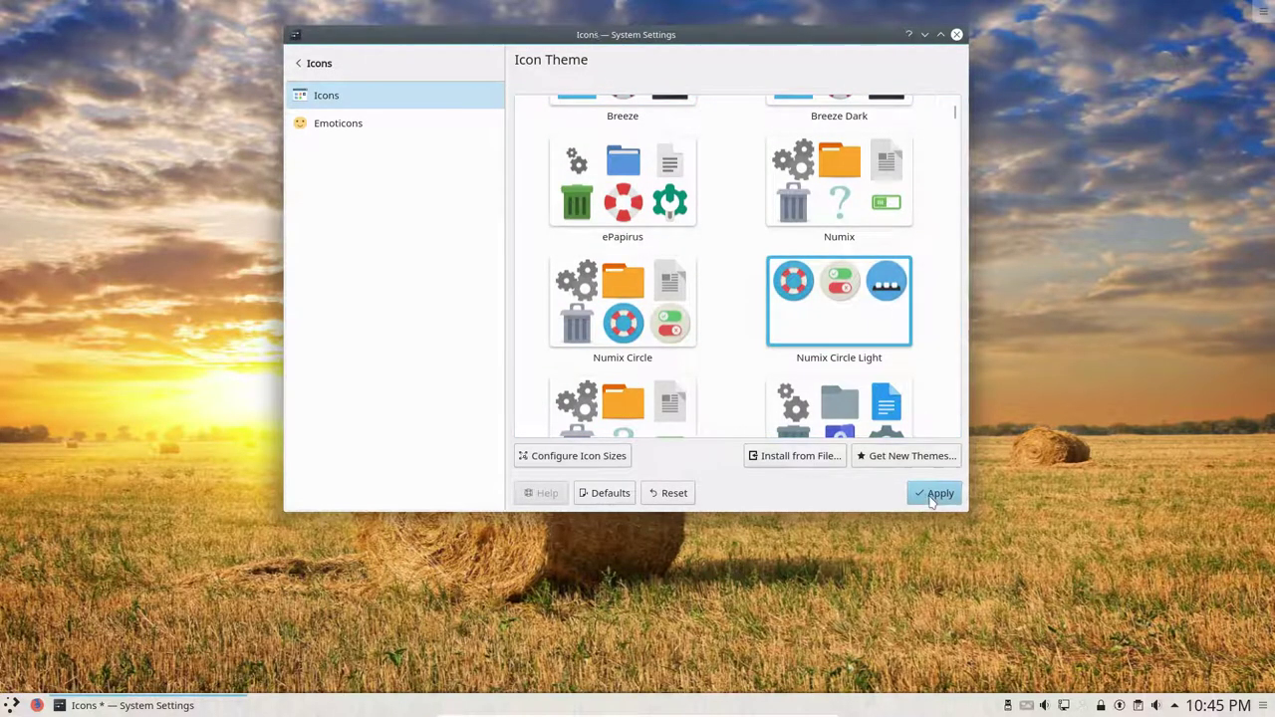
# Step: Log out of the session through the application launcher's Leave section and log back in
pyautogui.click(12, 704)
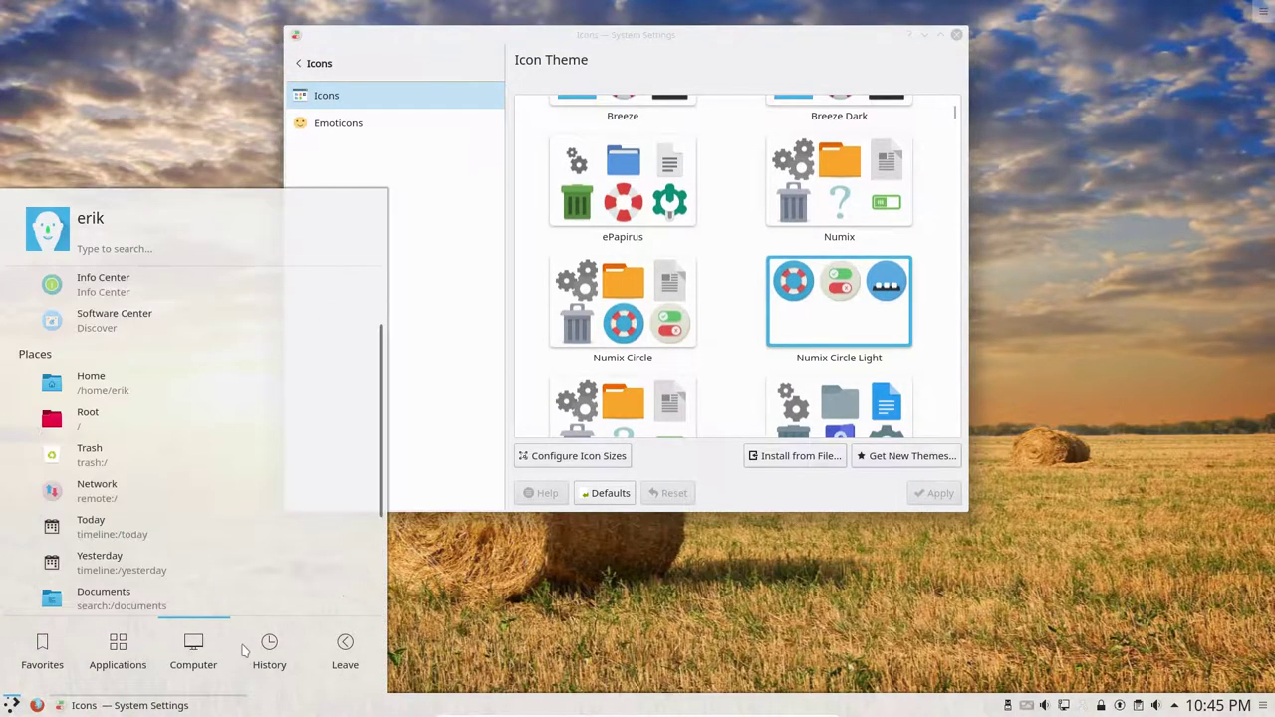
pyautogui.moveTo(267, 650)
pyautogui.moveTo(175, 649)
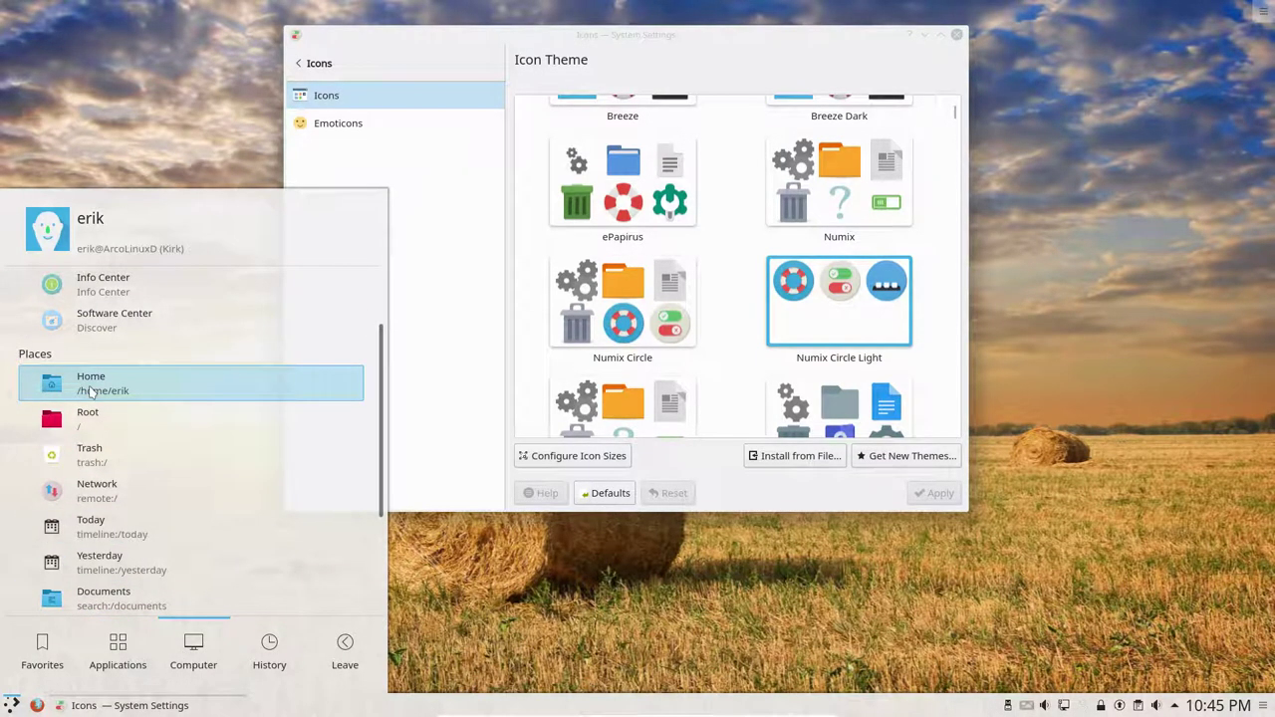
pyautogui.moveTo(344, 648)
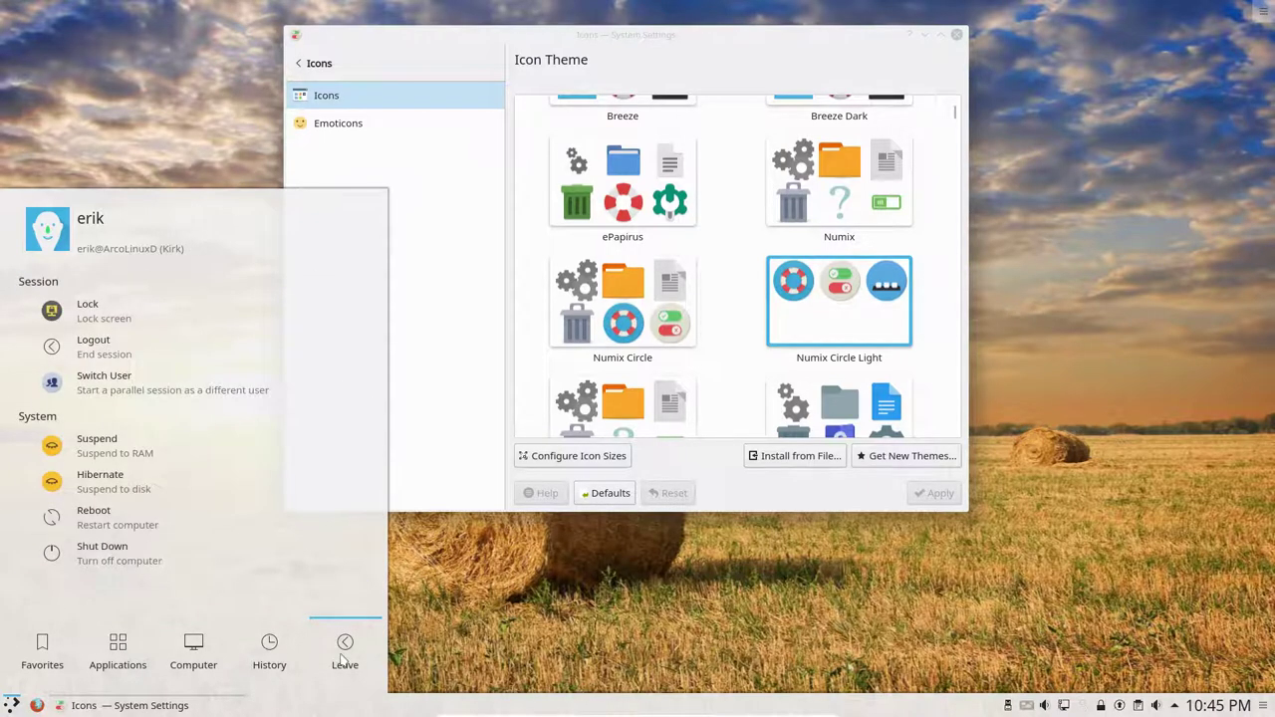
pyautogui.click(125, 346)
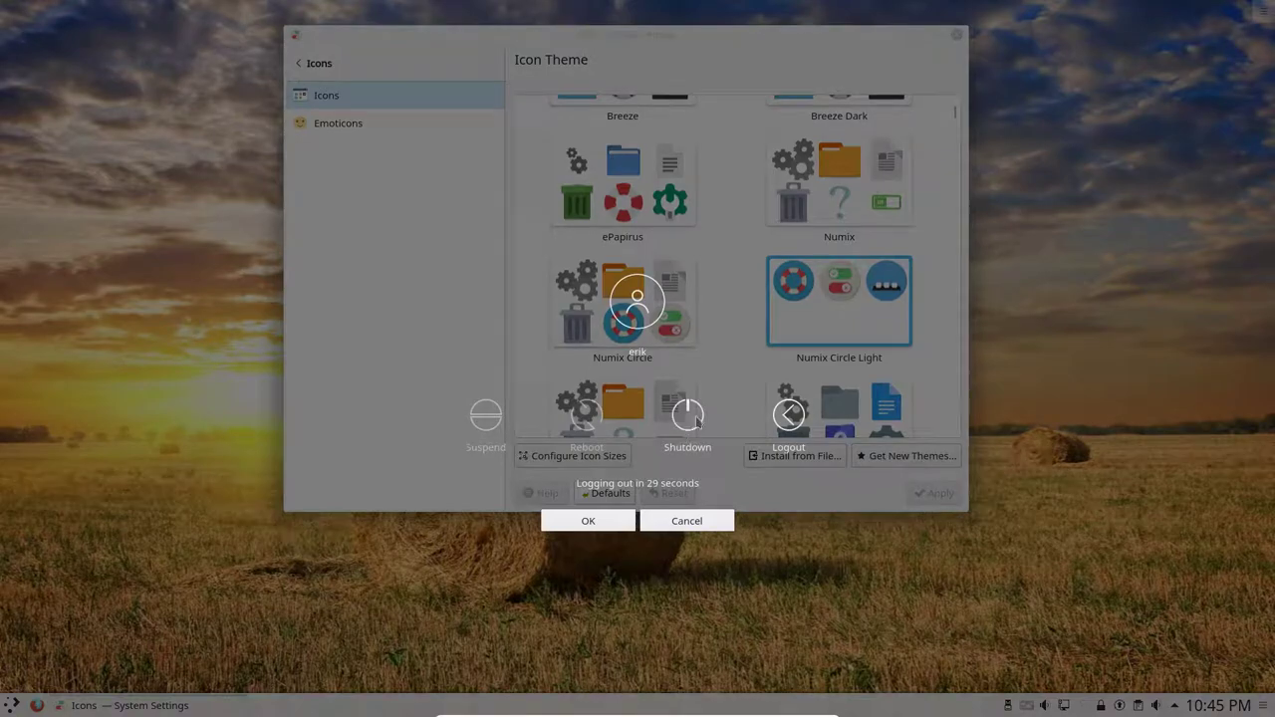
pyautogui.click(787, 414)
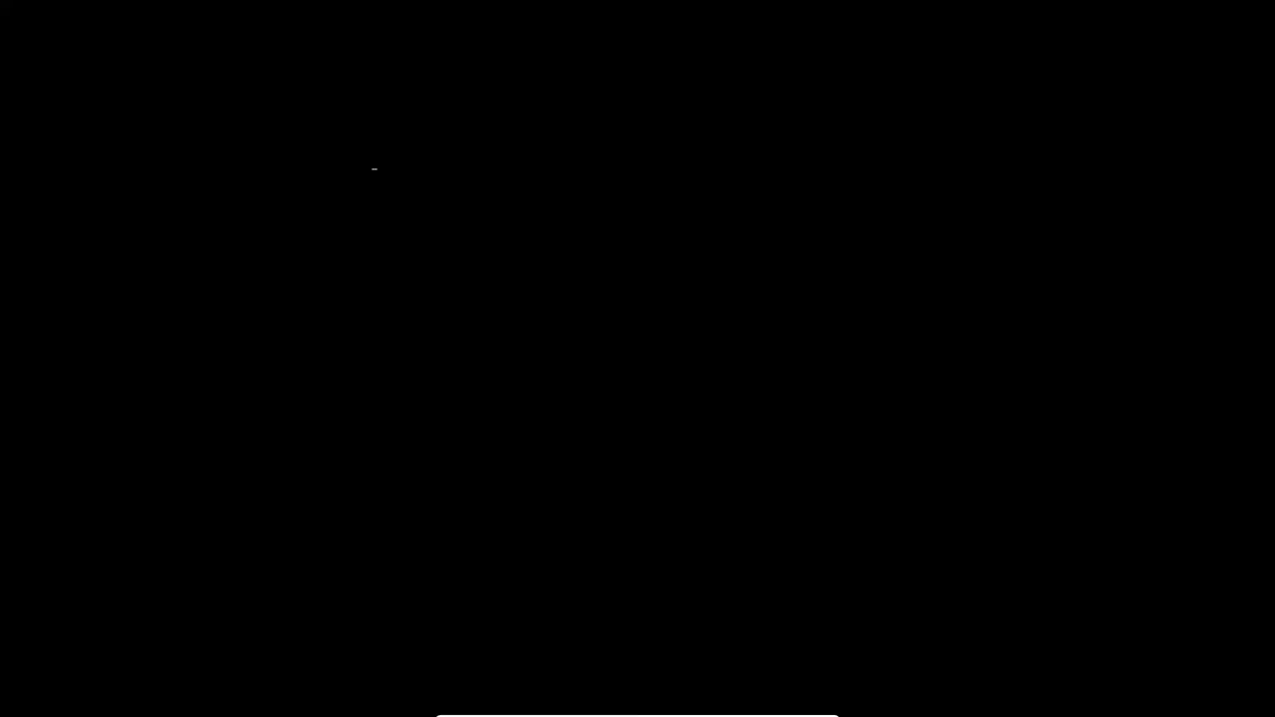
pyautogui.press('Return')
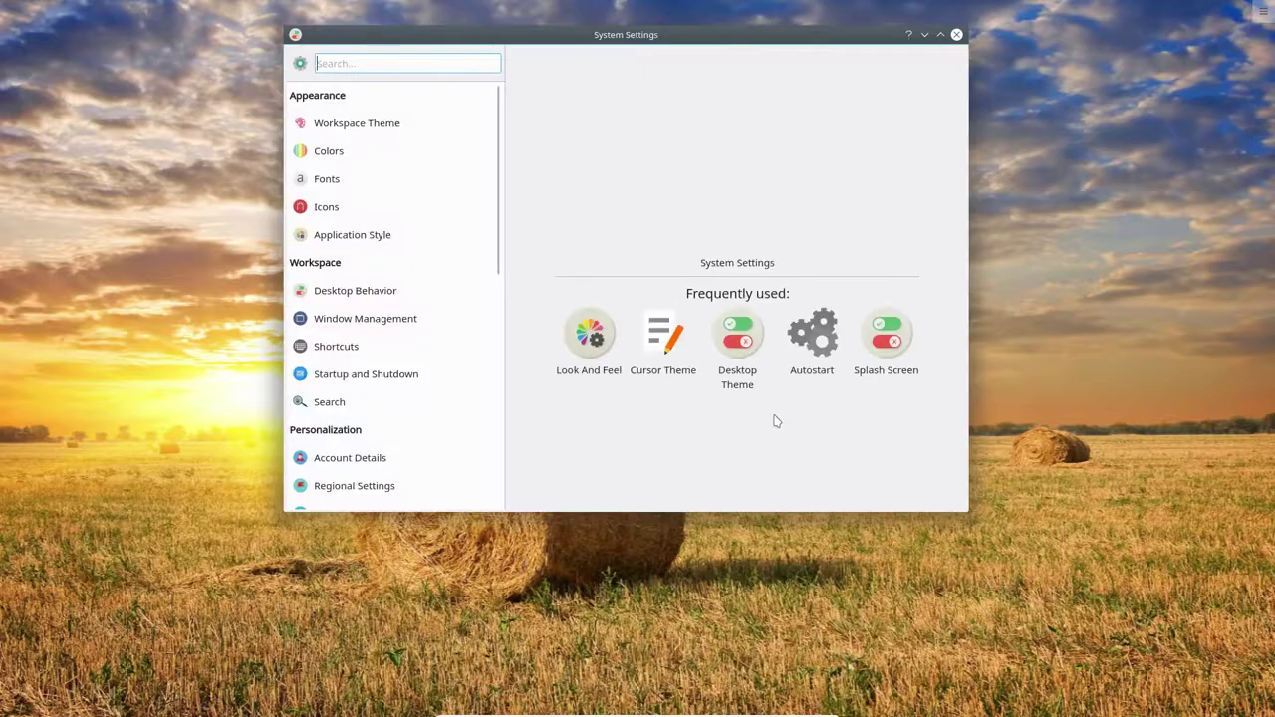
# Step: View the Application Style and Window Management settings with the System Settings window maximized
pyautogui.doubleClick(731, 39)
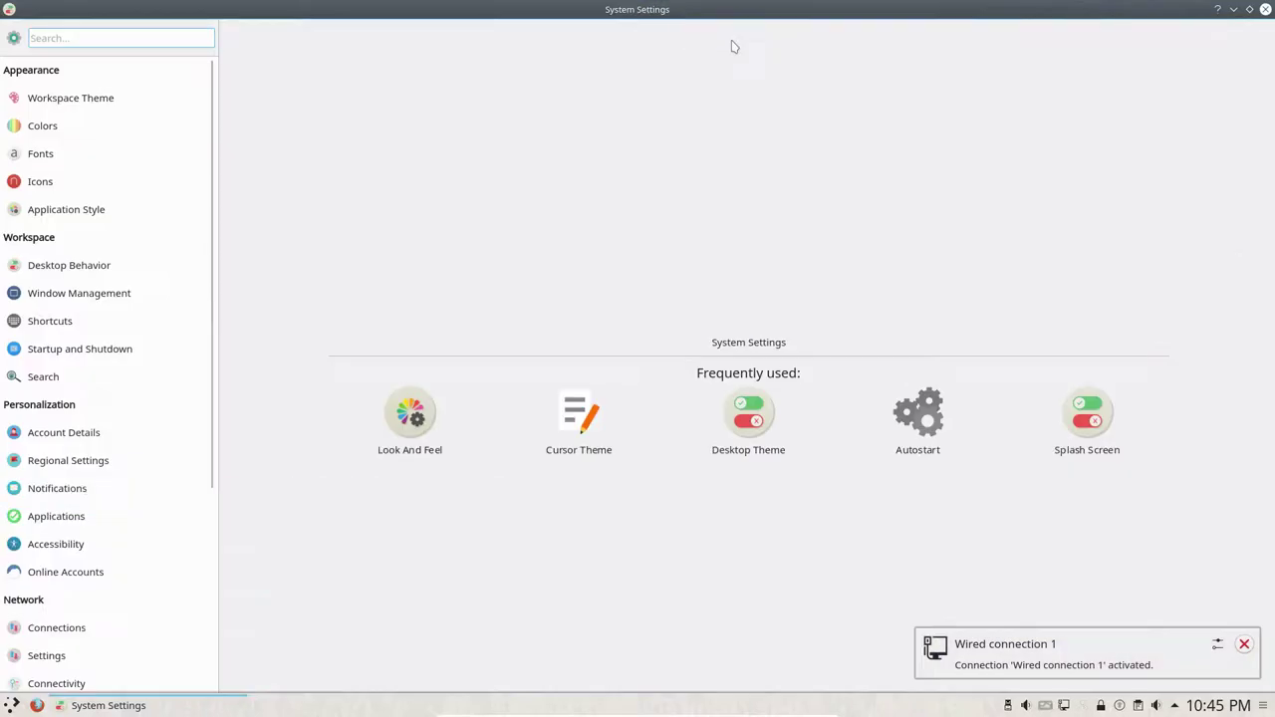
pyautogui.click(57, 189)
pyautogui.click(56, 211)
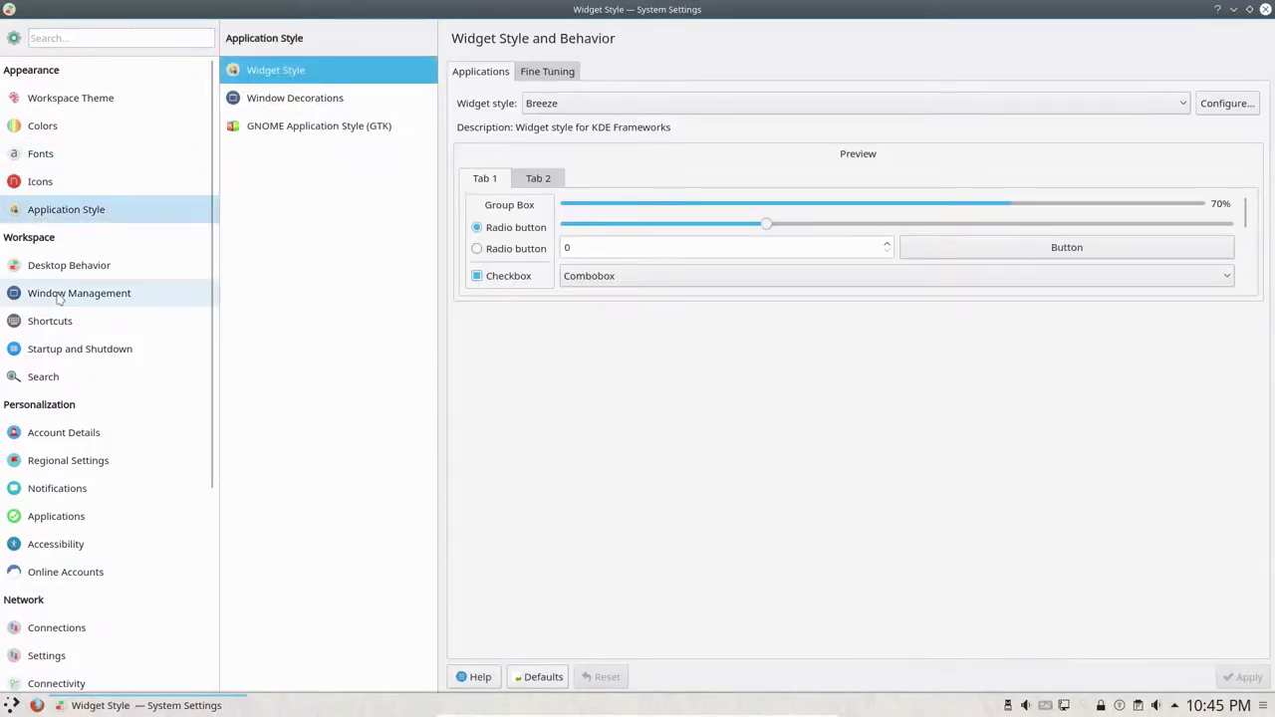
pyautogui.click(57, 295)
pyautogui.scroll(-5, 86, 532)
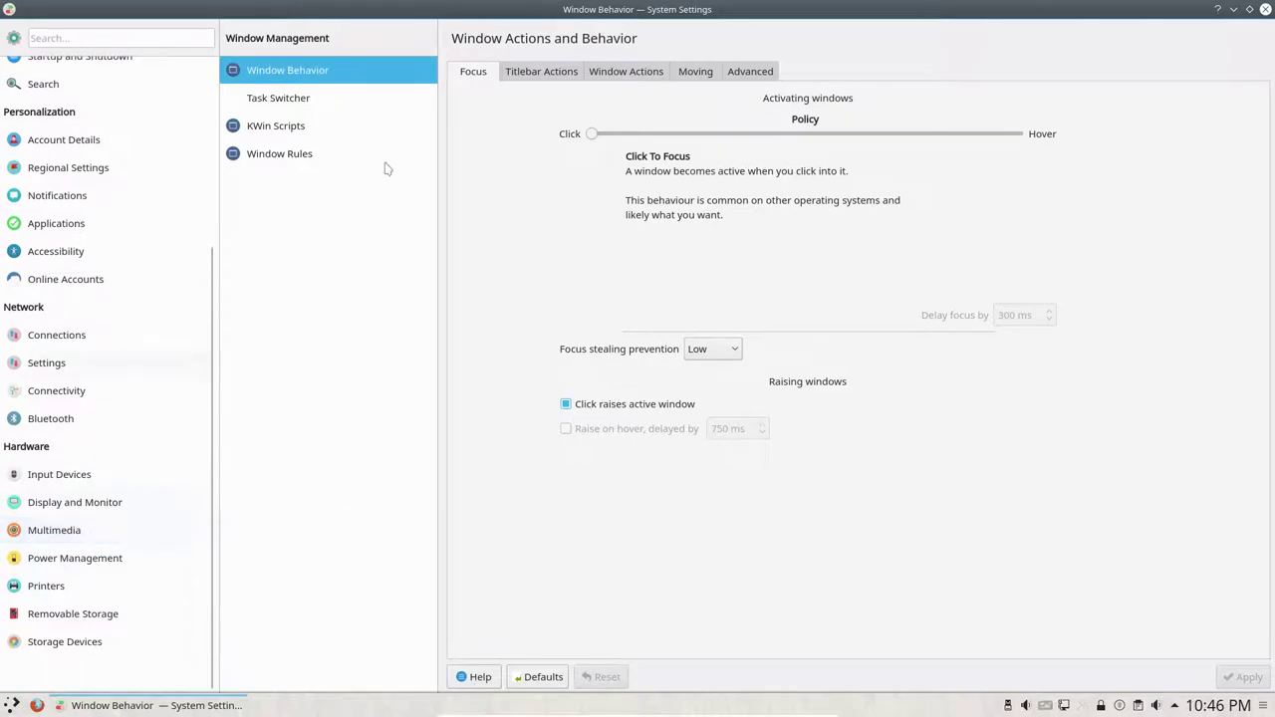
# Step: Reduce System Settings from full screen and examine the icons in the application launcher's Board Games and Games for Kids categories
pyautogui.doubleClick(543, 12)
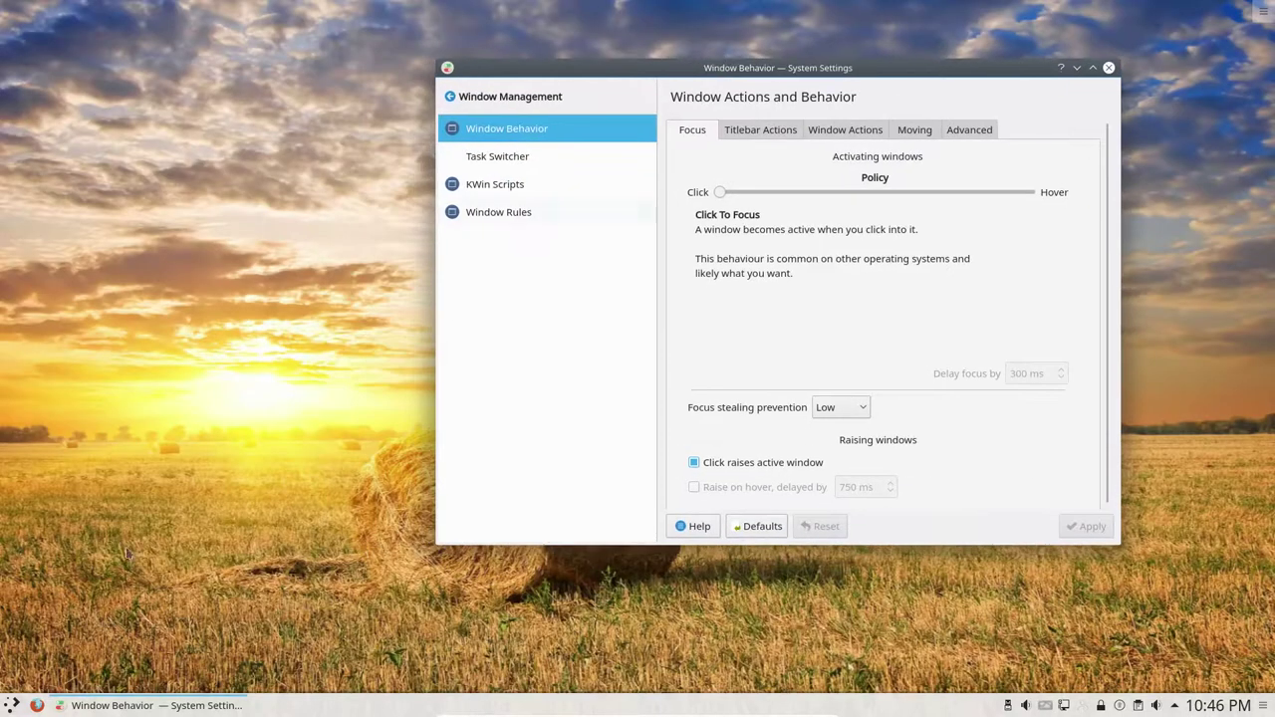
pyautogui.click(11, 704)
pyautogui.click(114, 656)
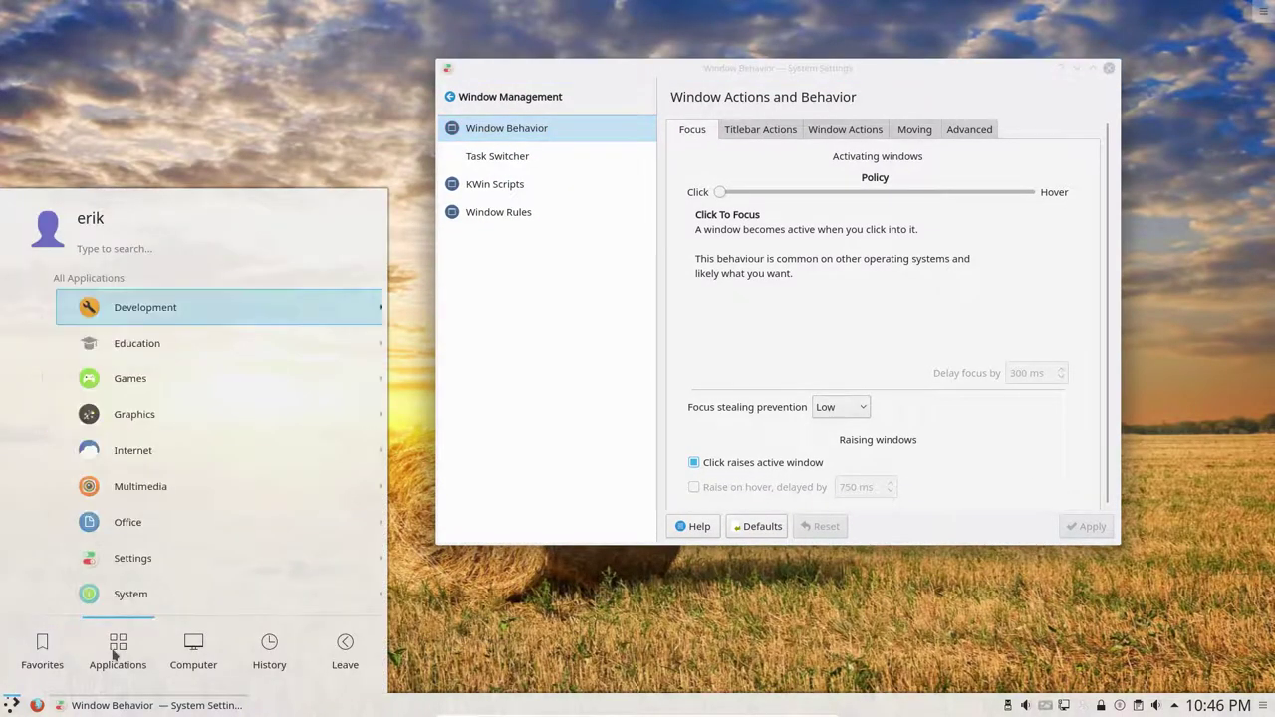
pyautogui.scroll(-1, 121, 340)
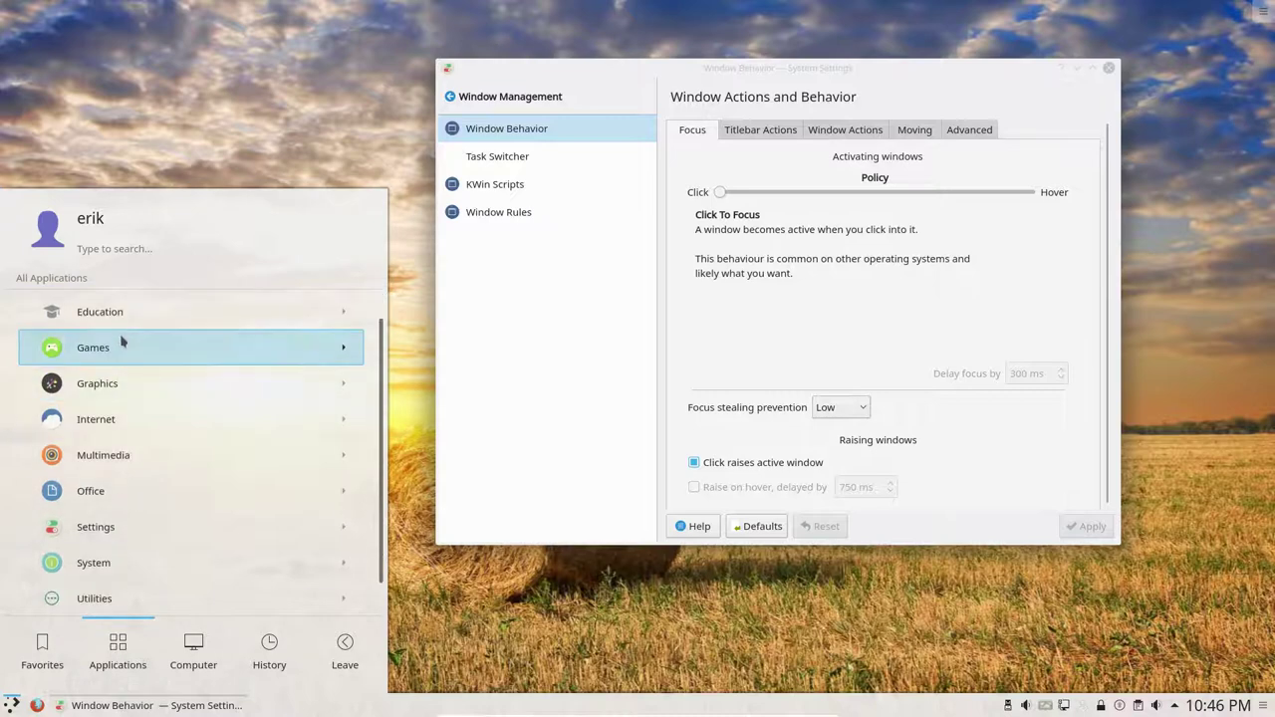
pyautogui.click(121, 343)
pyautogui.click(171, 342)
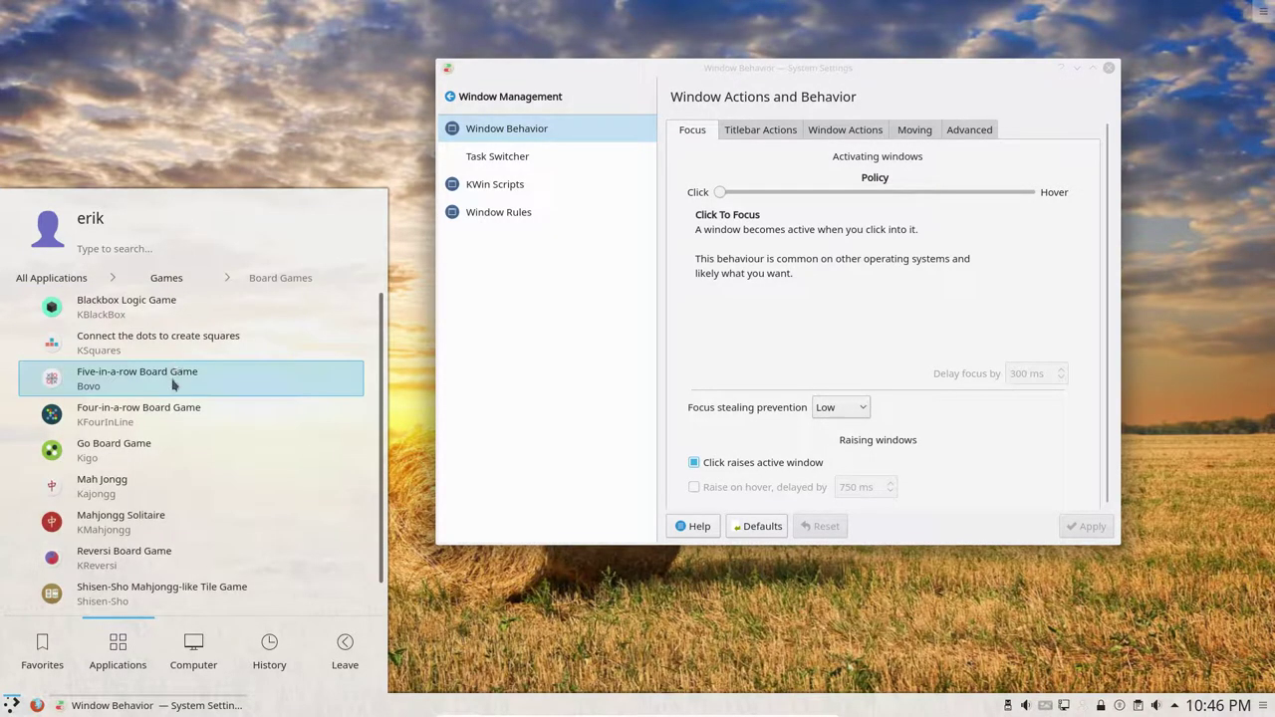
pyautogui.scroll(-1, 171, 383)
pyautogui.scroll(1, 125, 309)
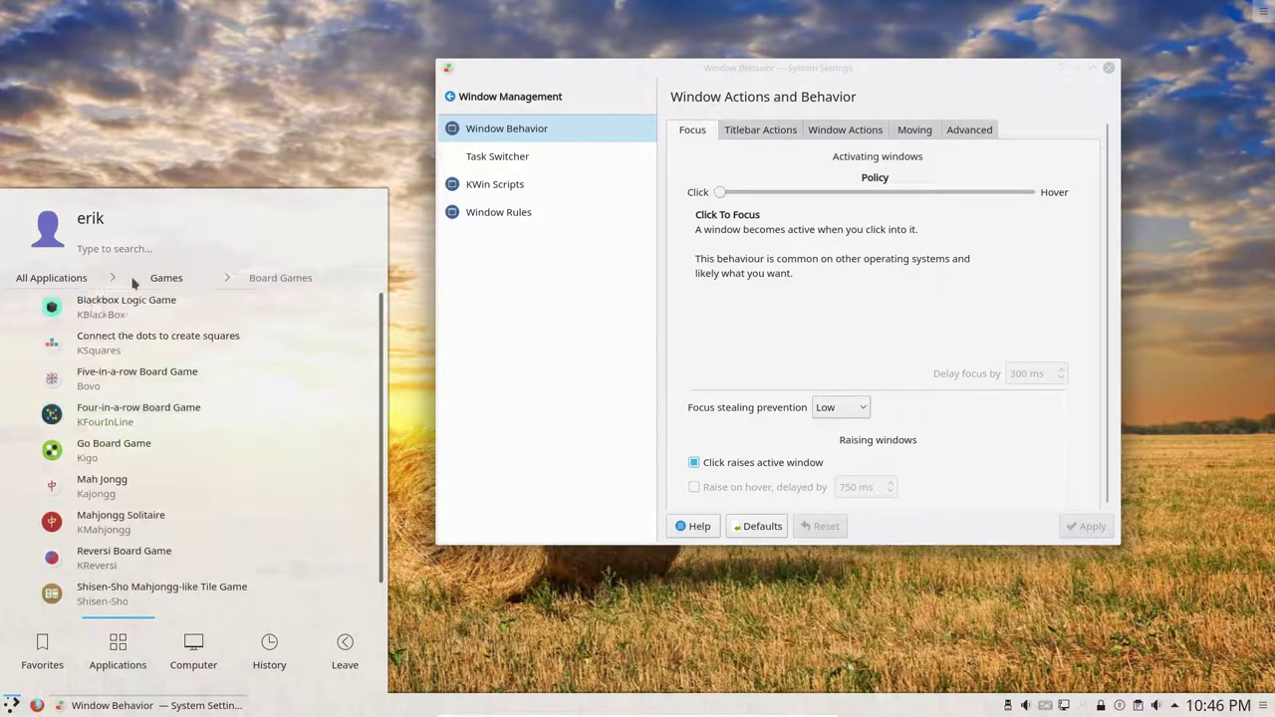
pyautogui.click(161, 278)
pyautogui.click(111, 343)
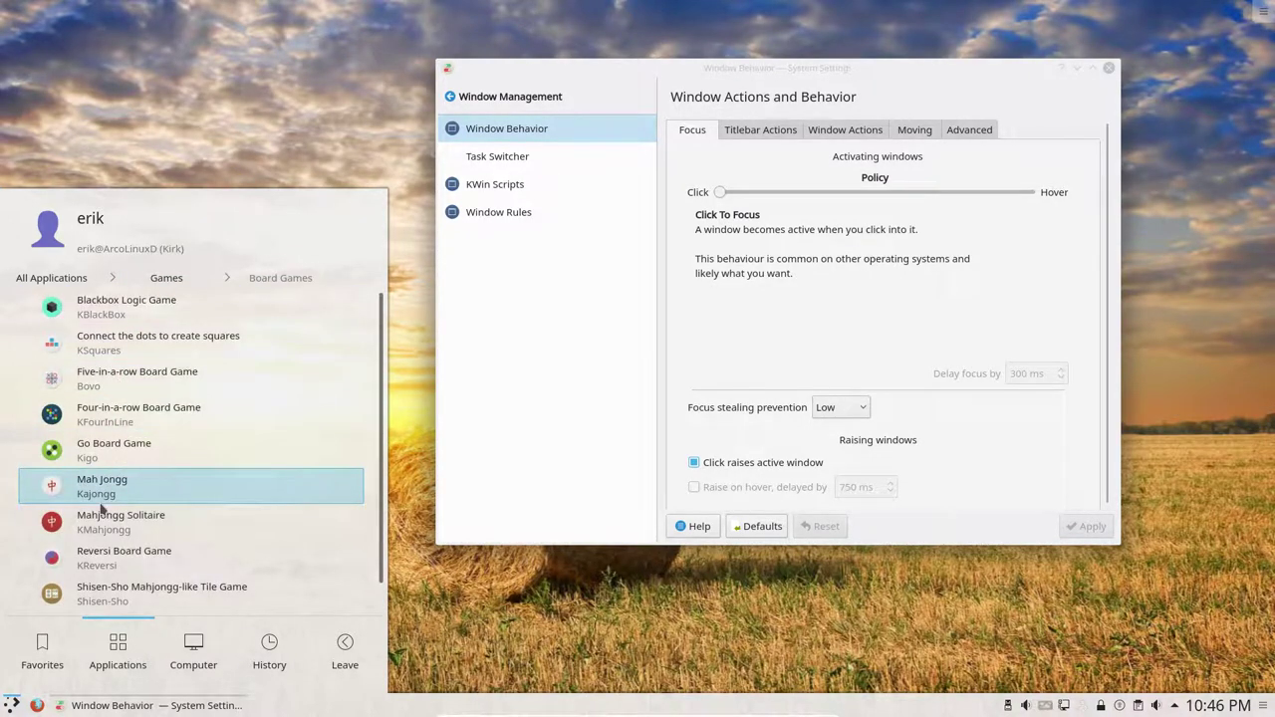
pyautogui.click(167, 279)
pyautogui.click(112, 415)
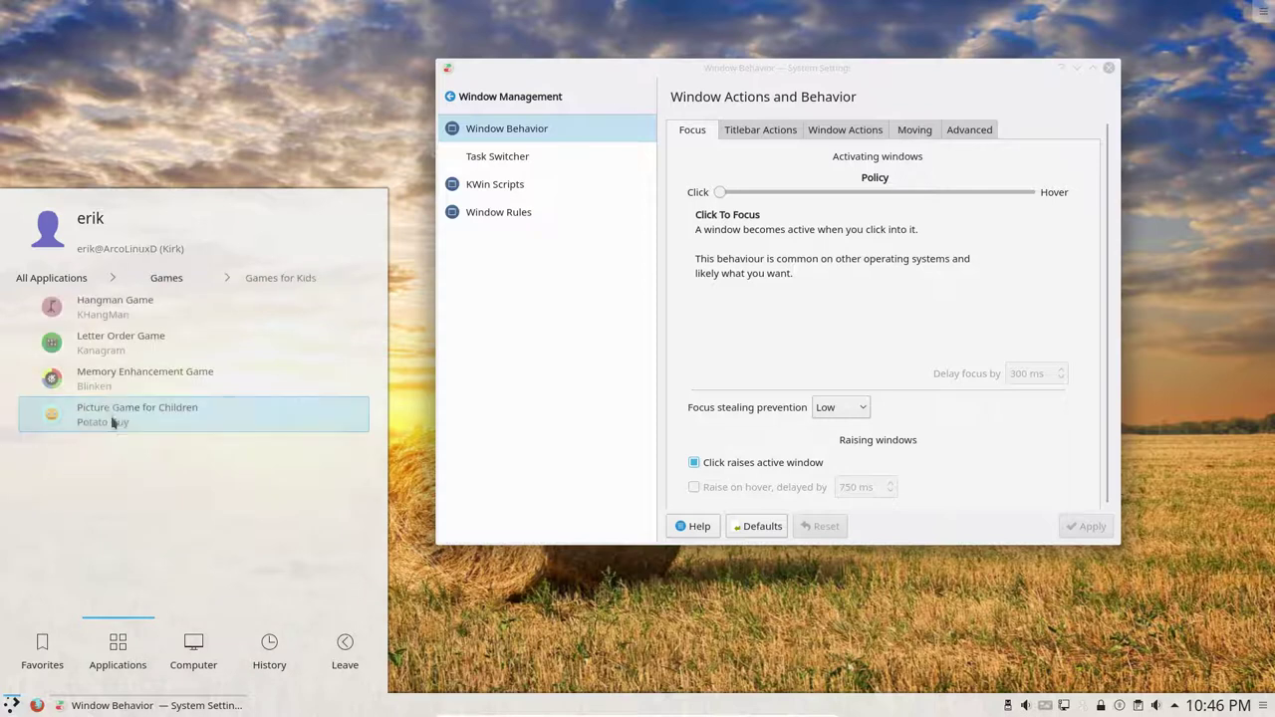
# Step: Examine the icons of the Office applications in the launcher and return to the System Settings window
pyautogui.click(83, 283)
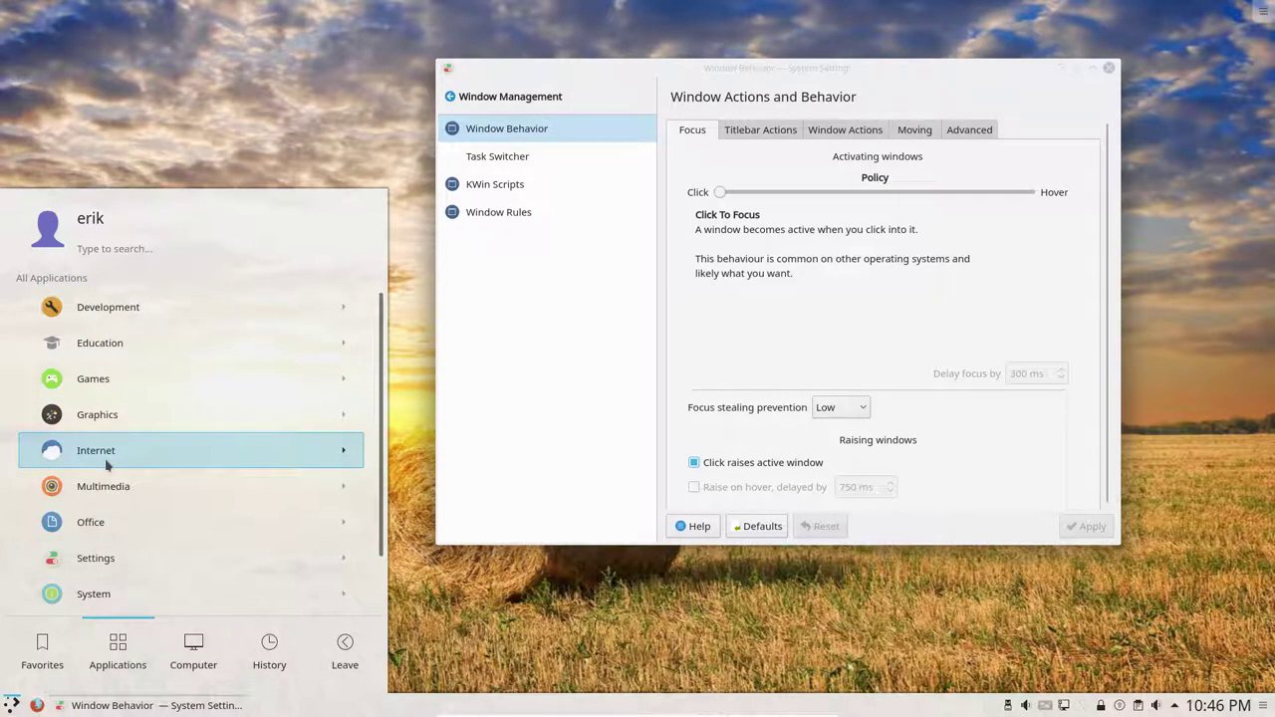
pyautogui.scroll(-2, 106, 463)
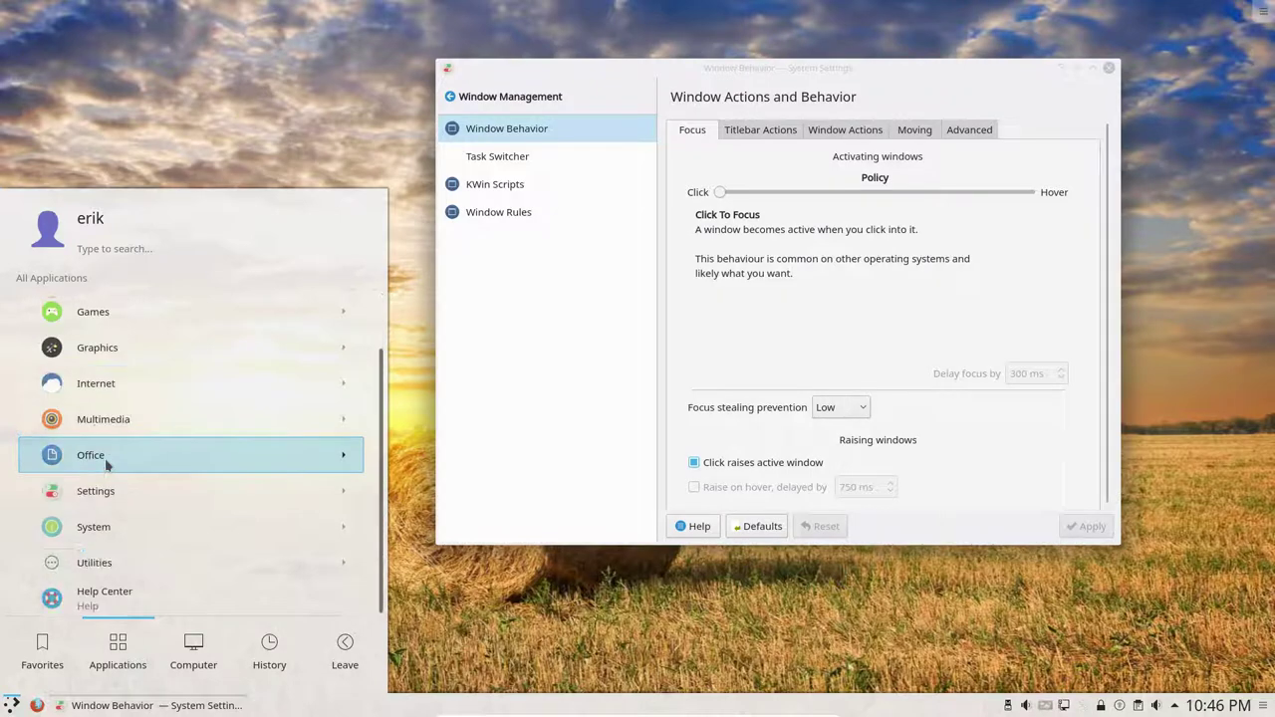
pyautogui.click(107, 466)
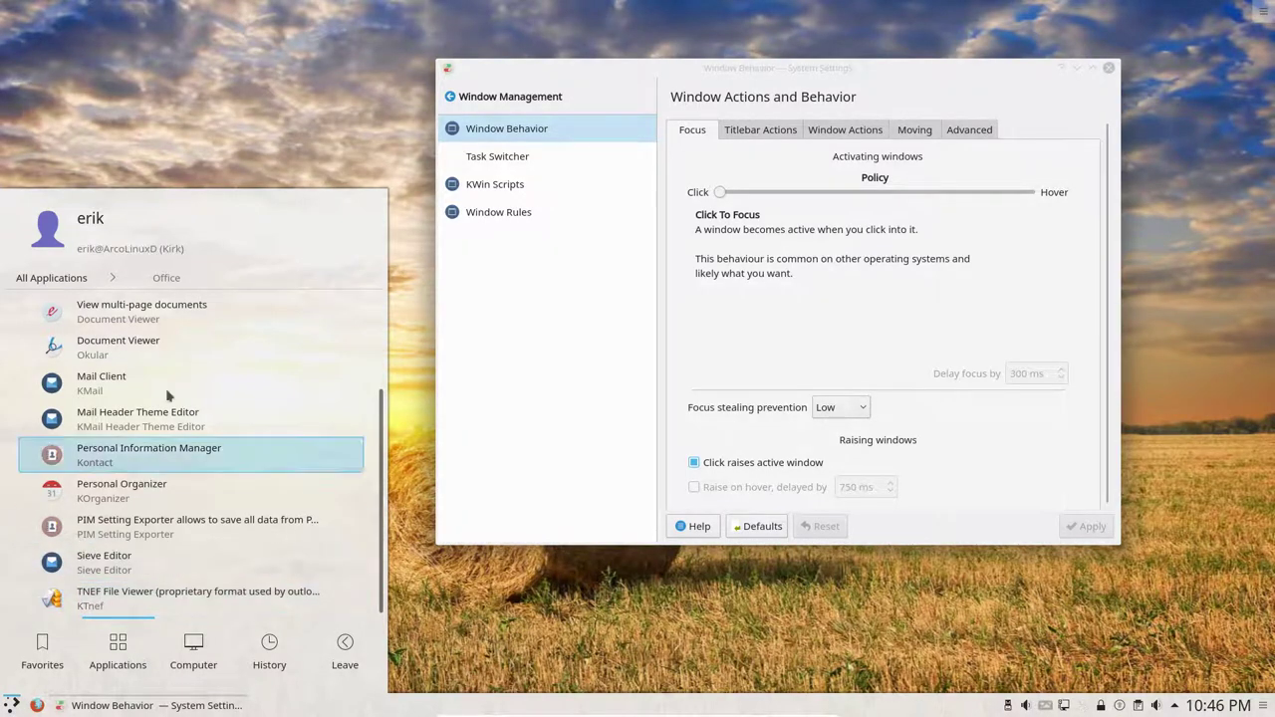
pyautogui.scroll(4, 143, 365)
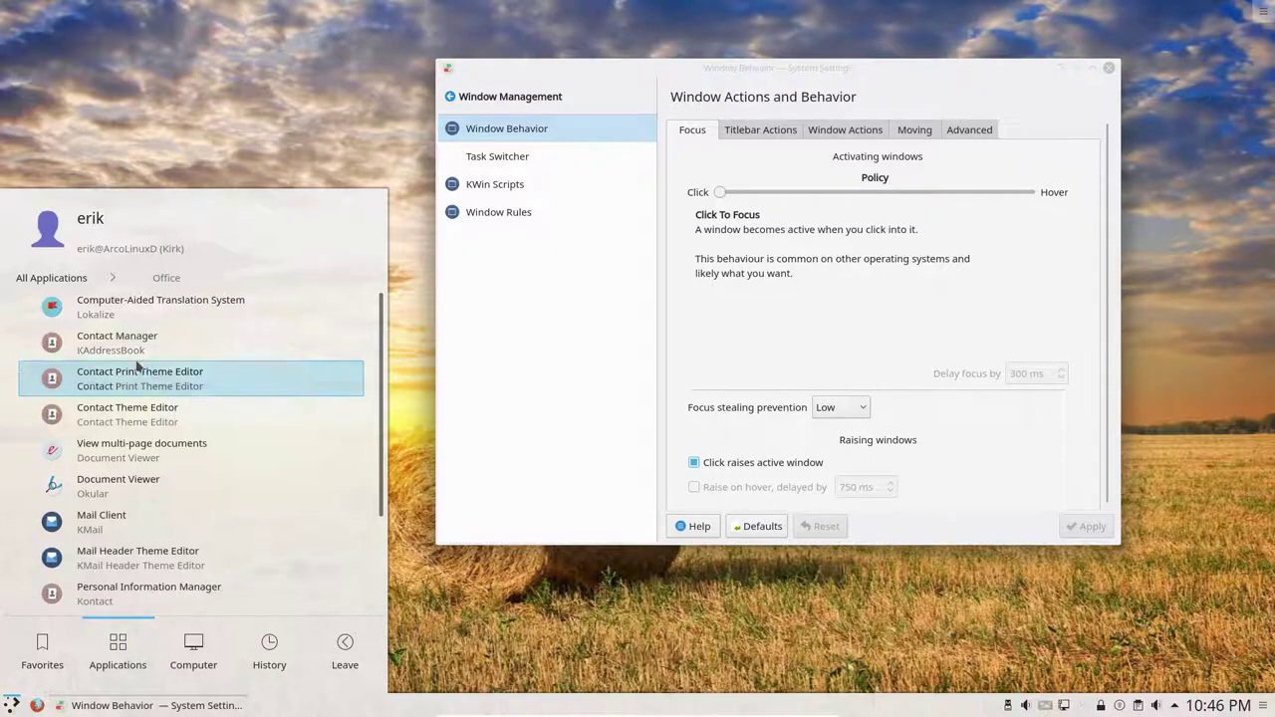
pyautogui.click(73, 281)
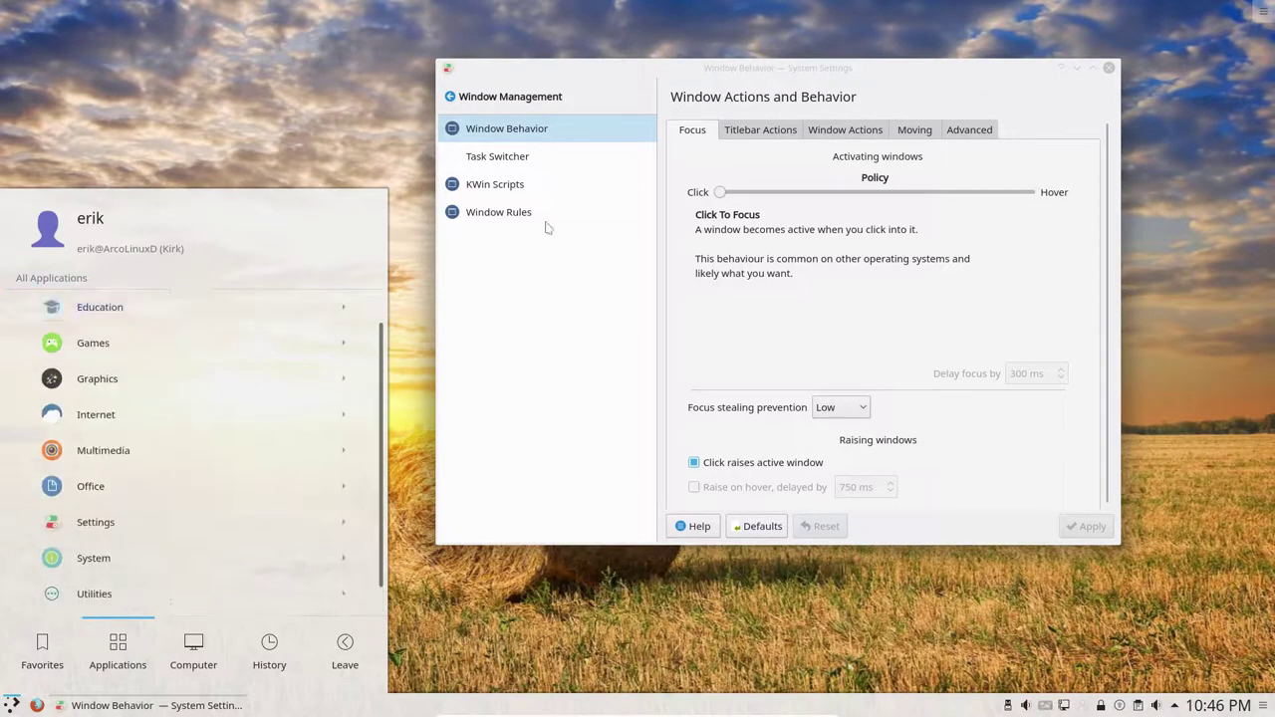
pyautogui.click(629, 80)
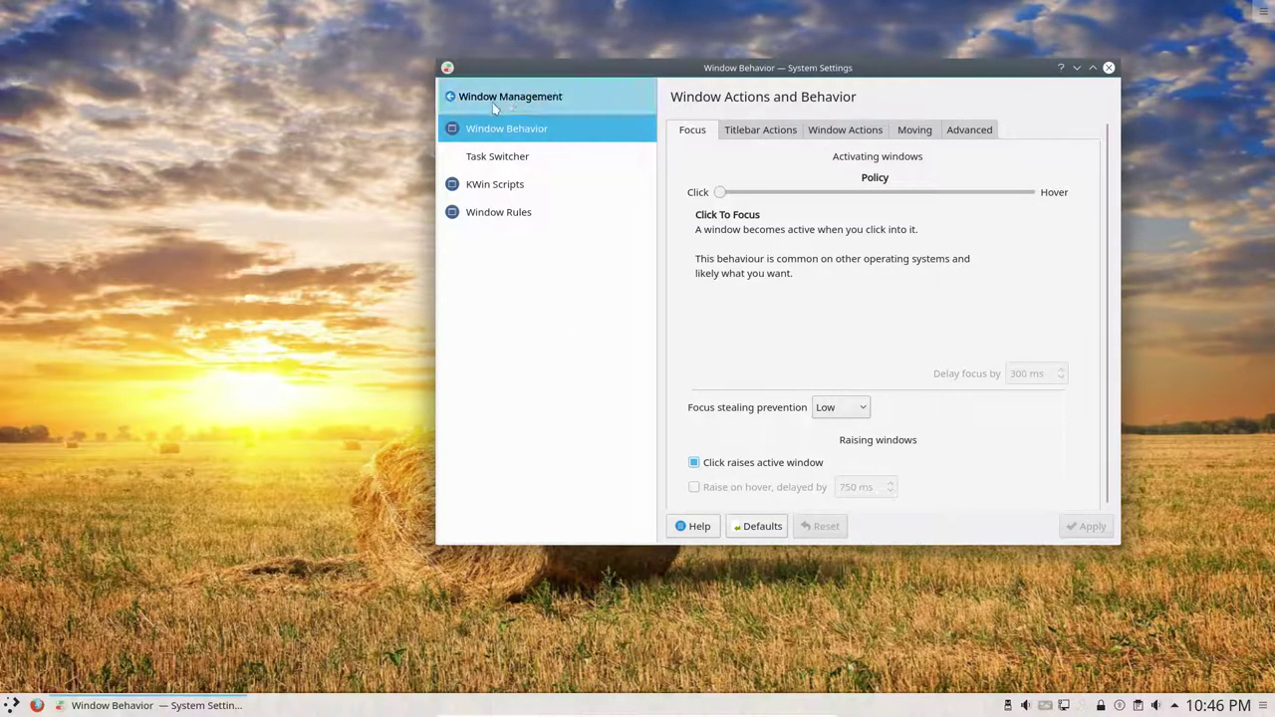
# Step: Maximize System Settings, set the GTK3 theme to Arc-Dark in the GNOME Application Style settings and apply the change while switching to Desktop Behavior
pyautogui.doubleClick(602, 74)
pyautogui.click(604, 76)
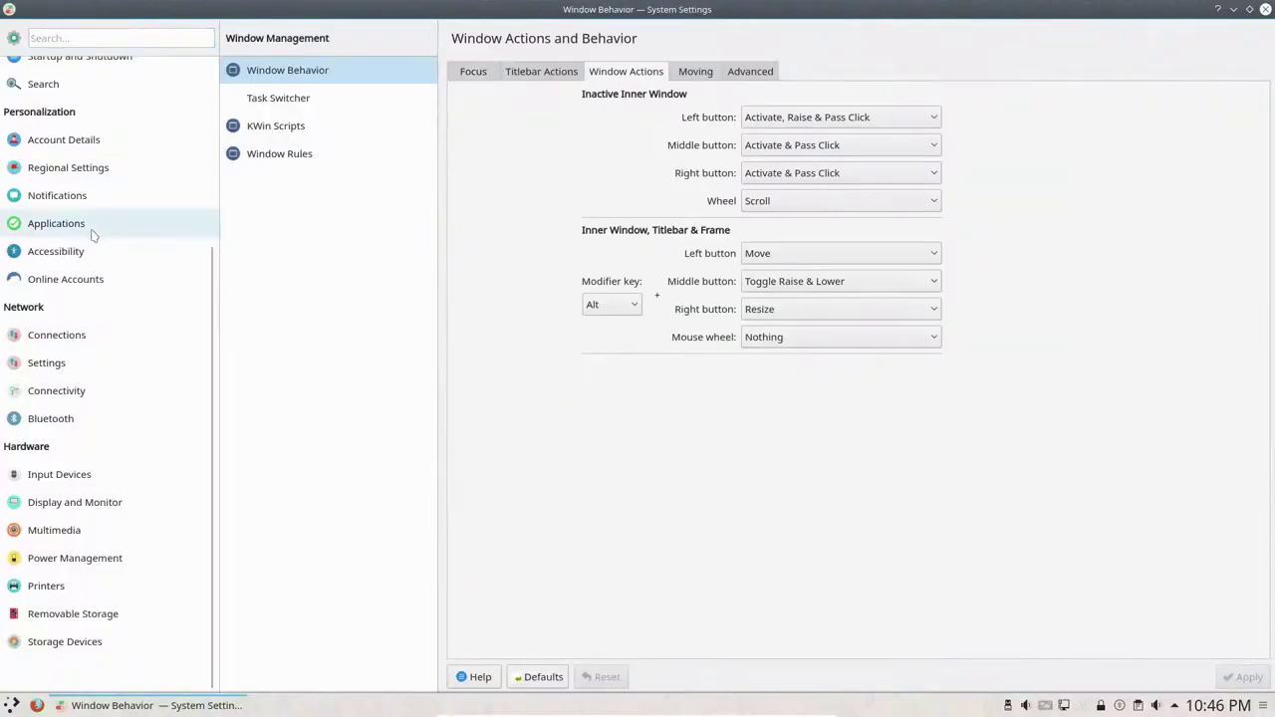
pyautogui.scroll(5, 100, 259)
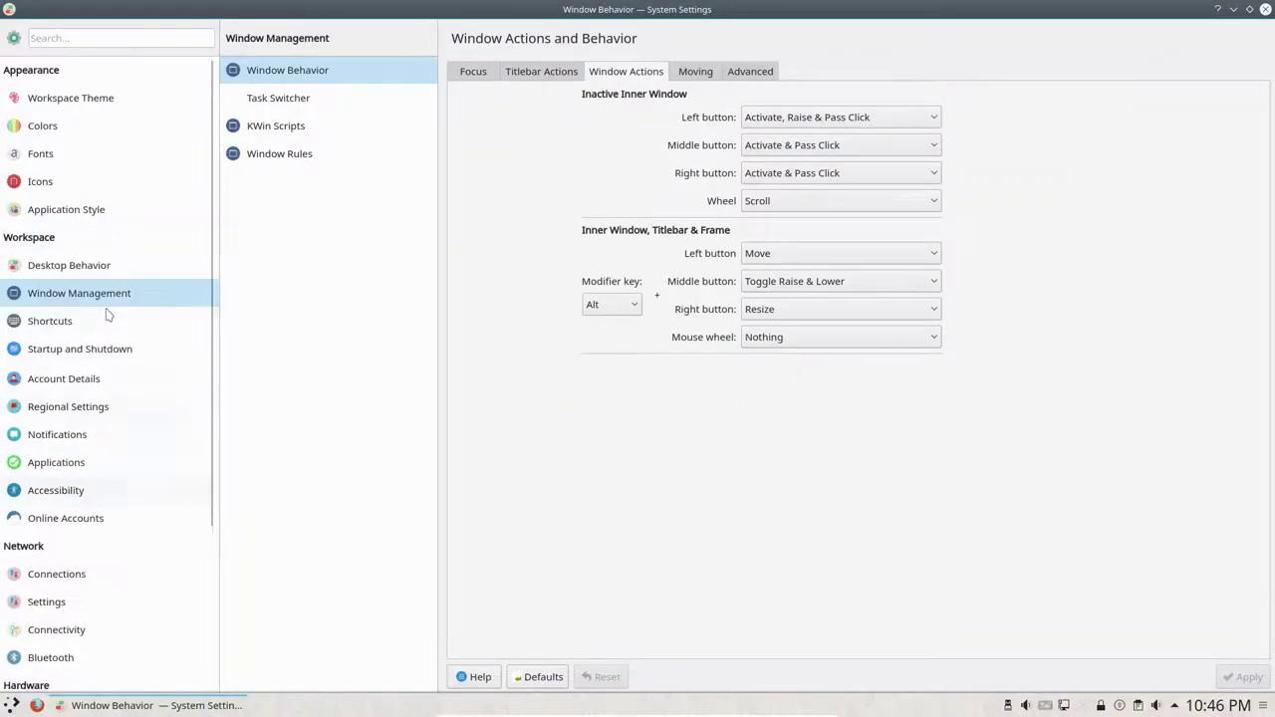
pyautogui.click(64, 211)
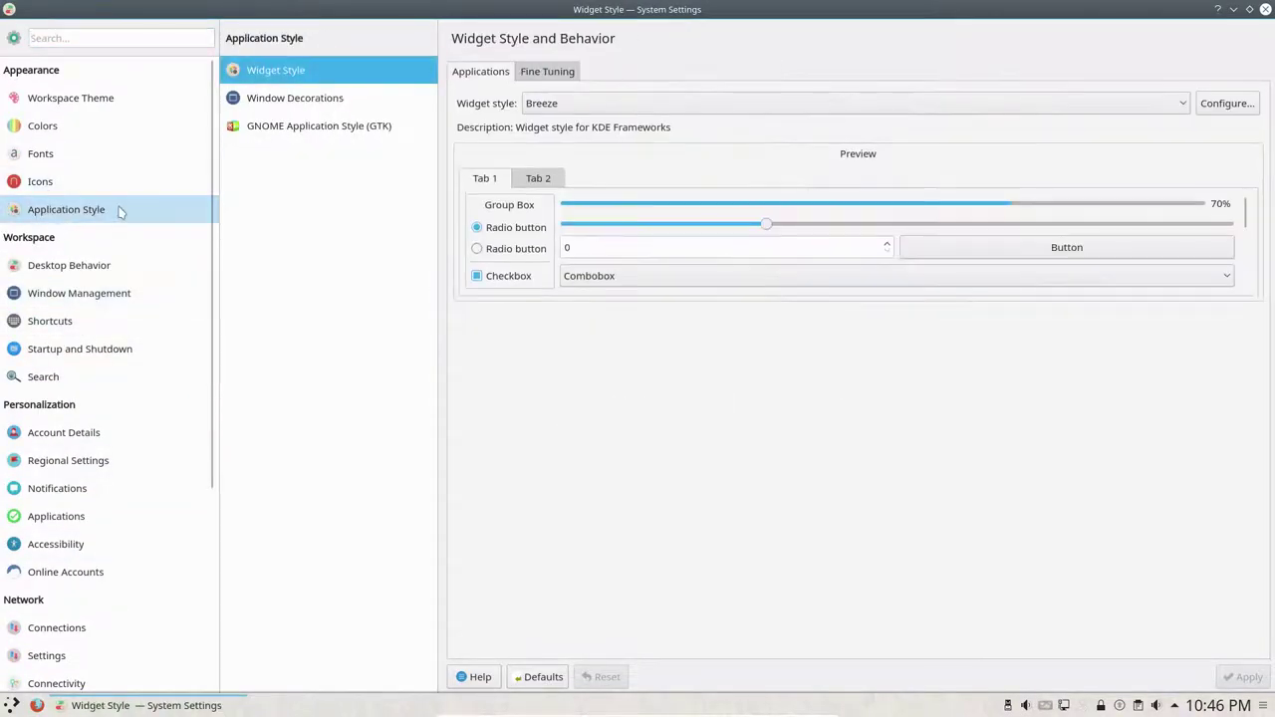
pyautogui.click(334, 128)
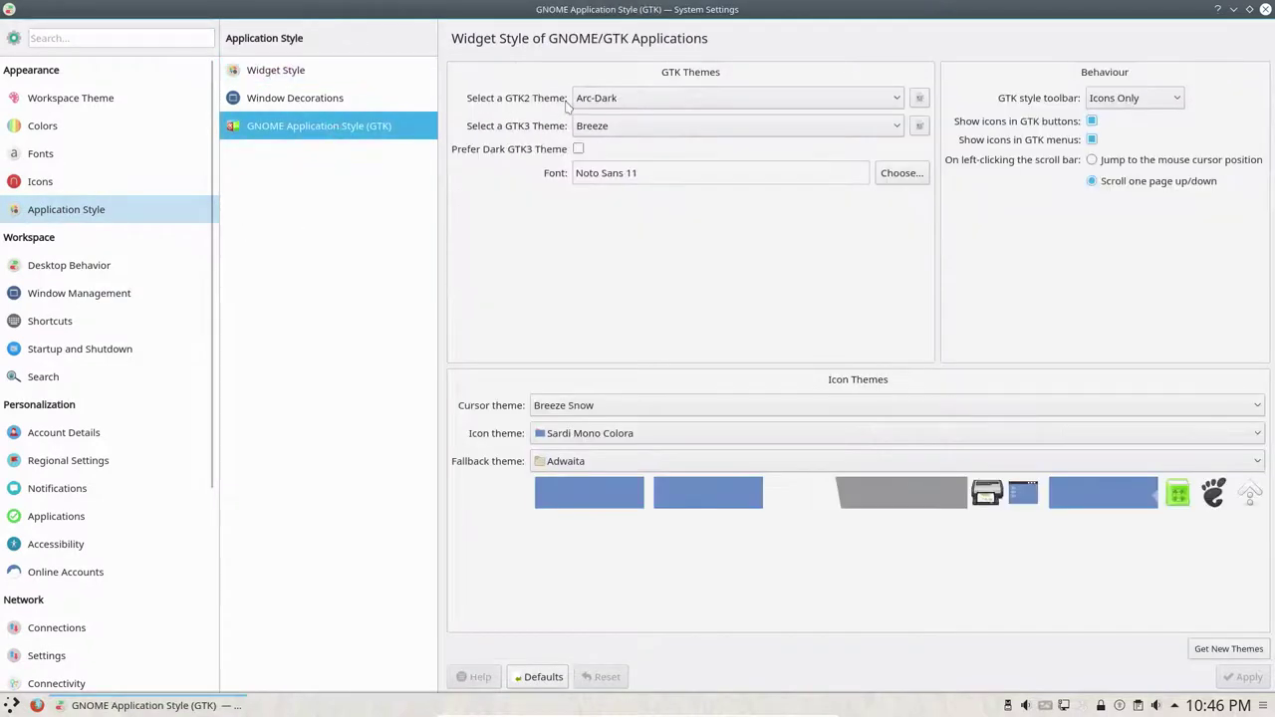
pyautogui.click(616, 127)
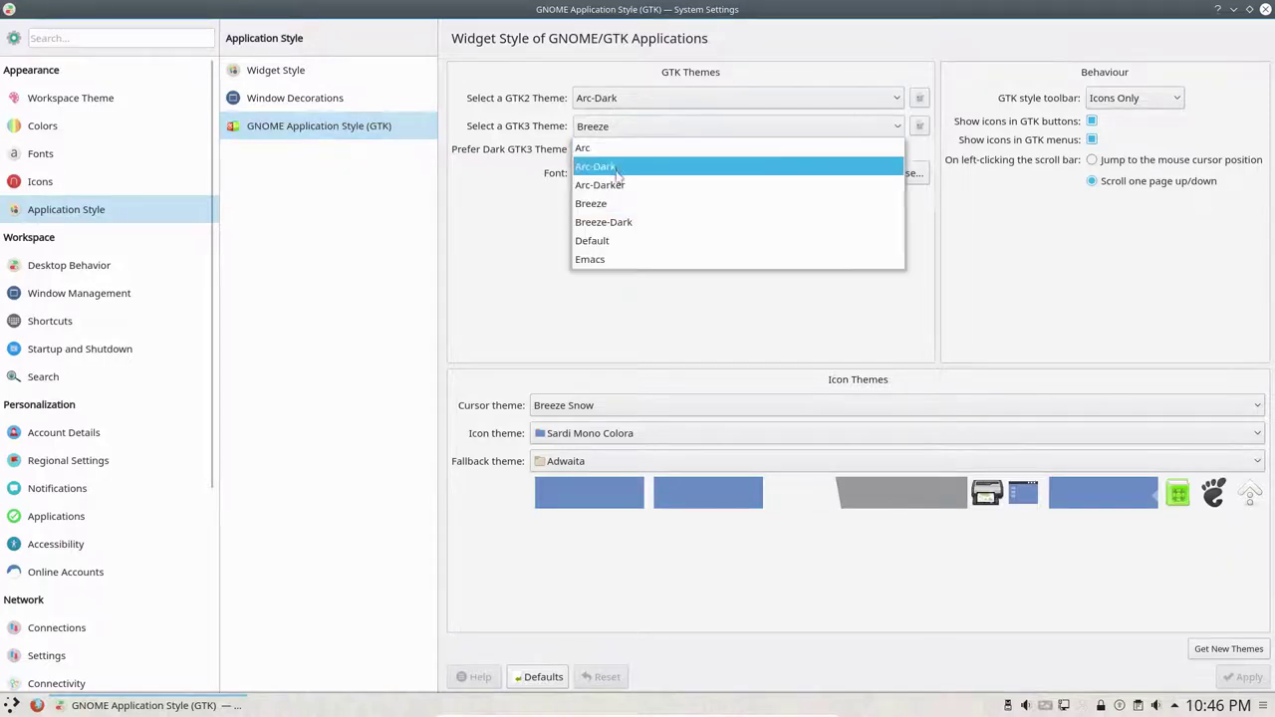
pyautogui.click(616, 168)
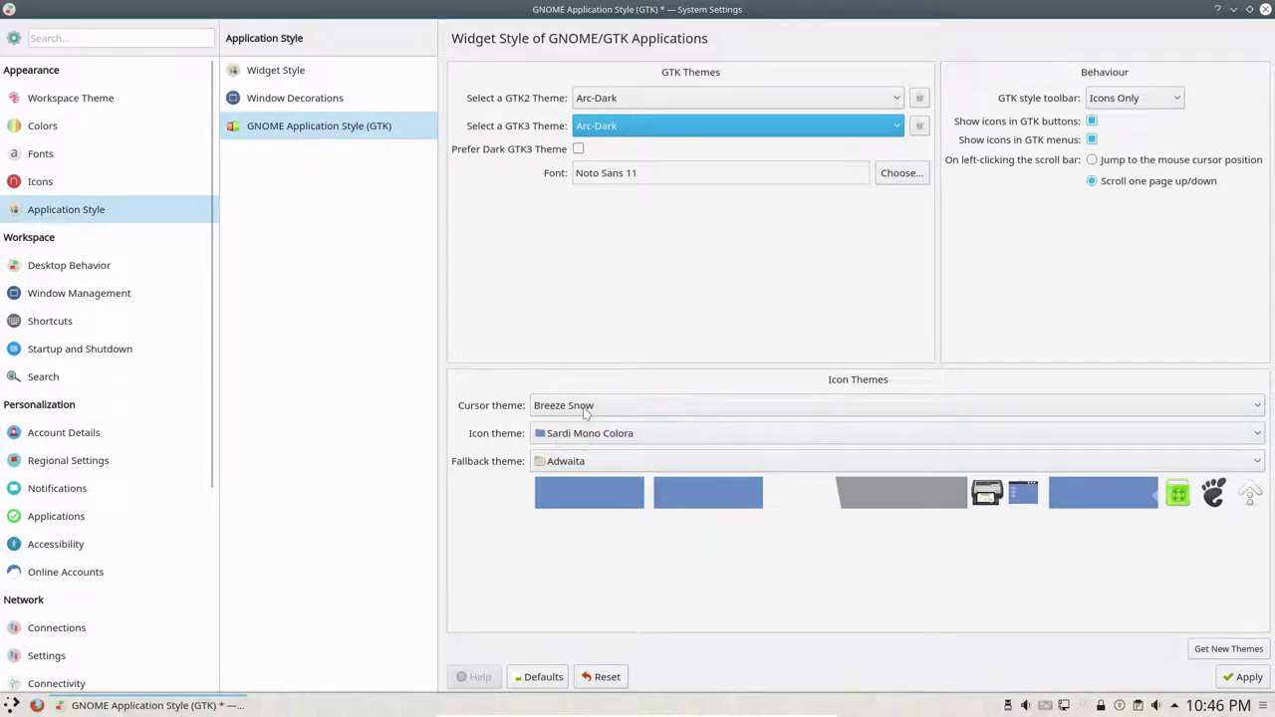
pyautogui.click(76, 267)
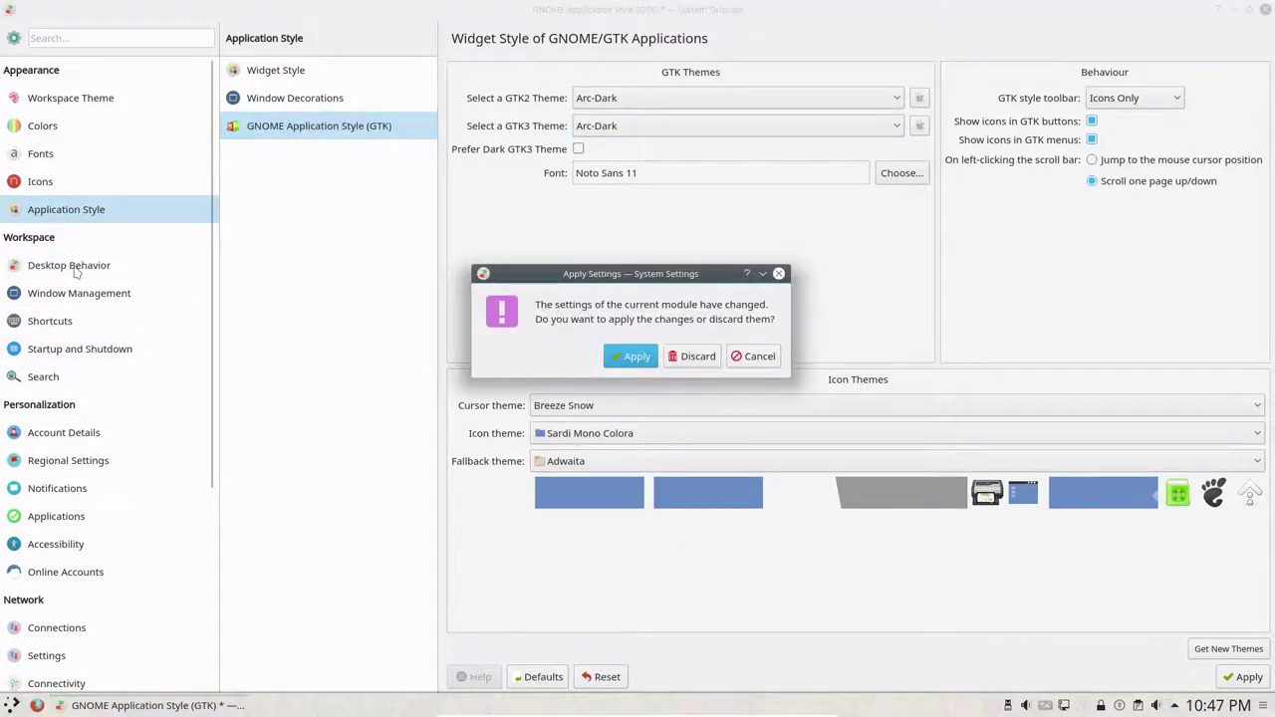
pyautogui.click(600, 356)
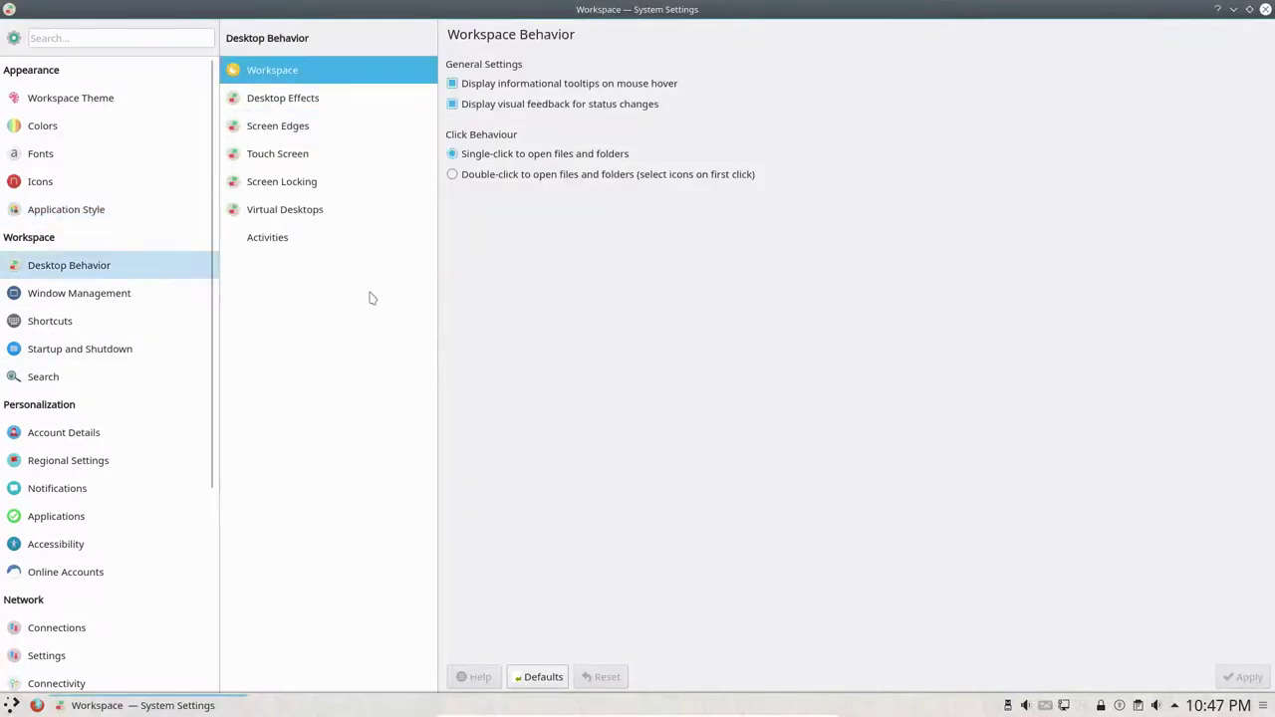
# Step: Open the Desktop Effects settings, reduce the window from full screen and examine the commands offered for the desktop
pyautogui.click(298, 96)
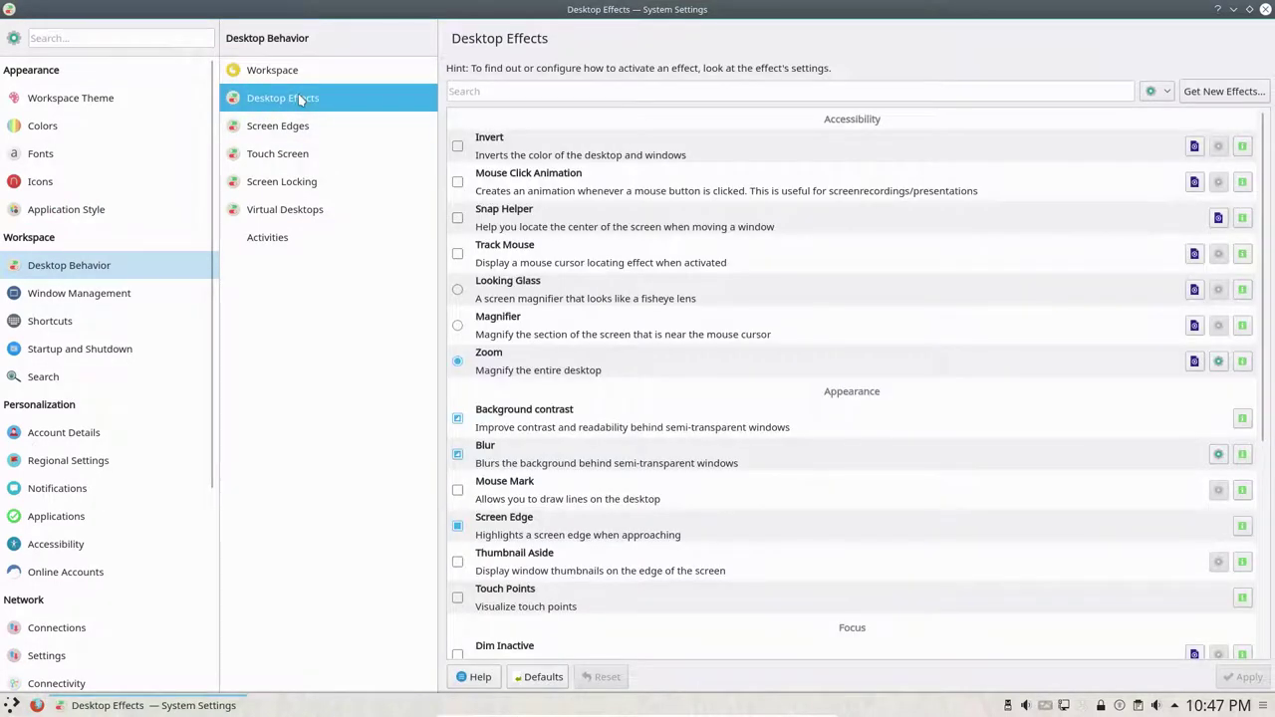
pyautogui.moveTo(577, 12); pyautogui.dragTo(817, 90)
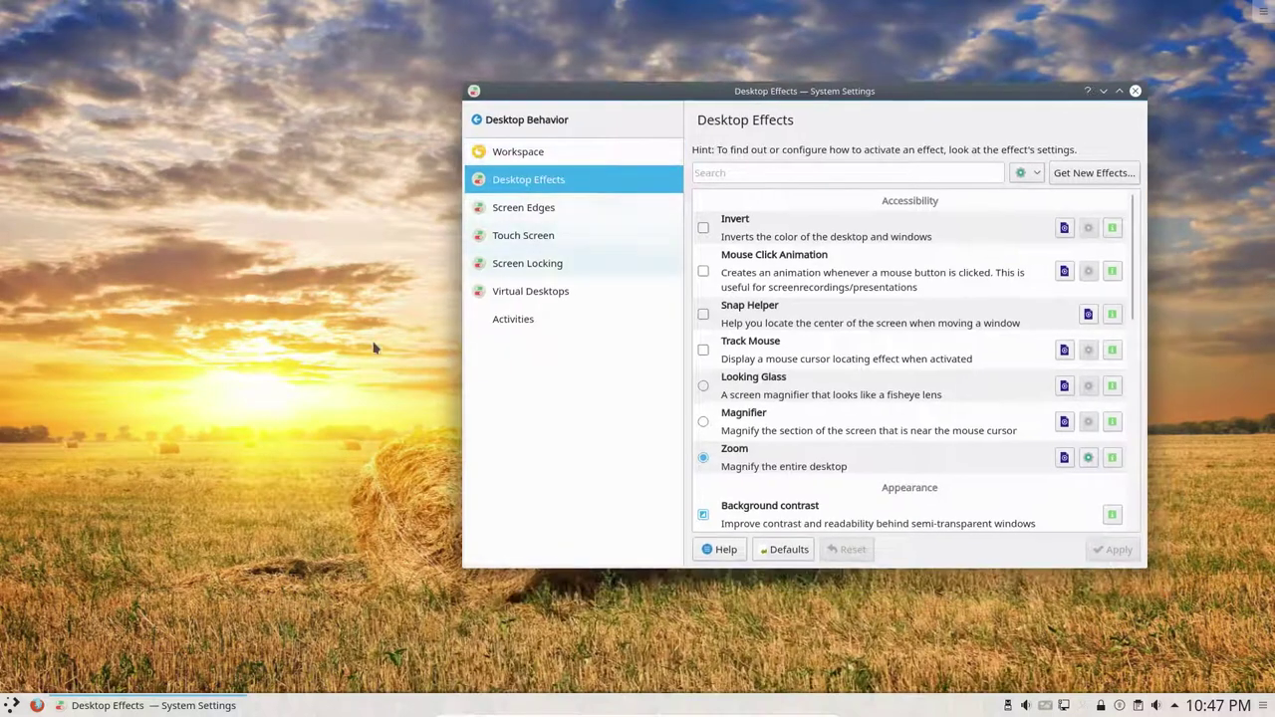
pyautogui.rightClick(206, 339)
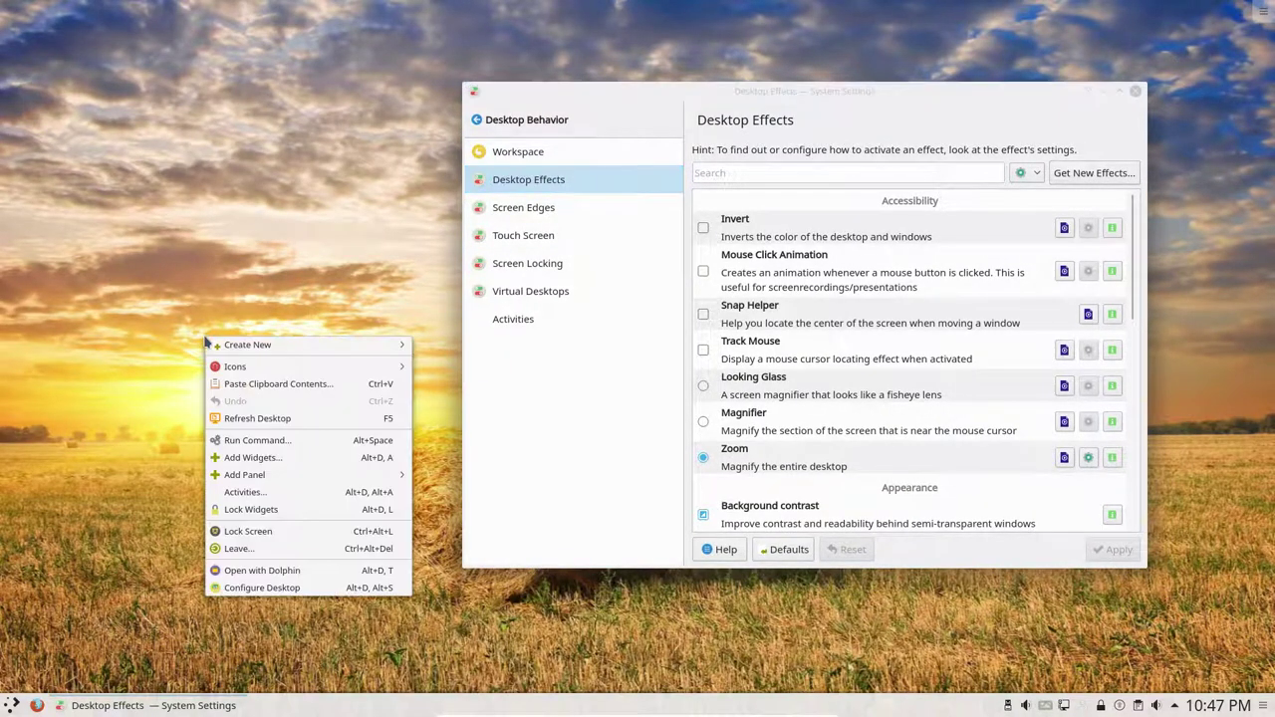
pyautogui.press('Escape')
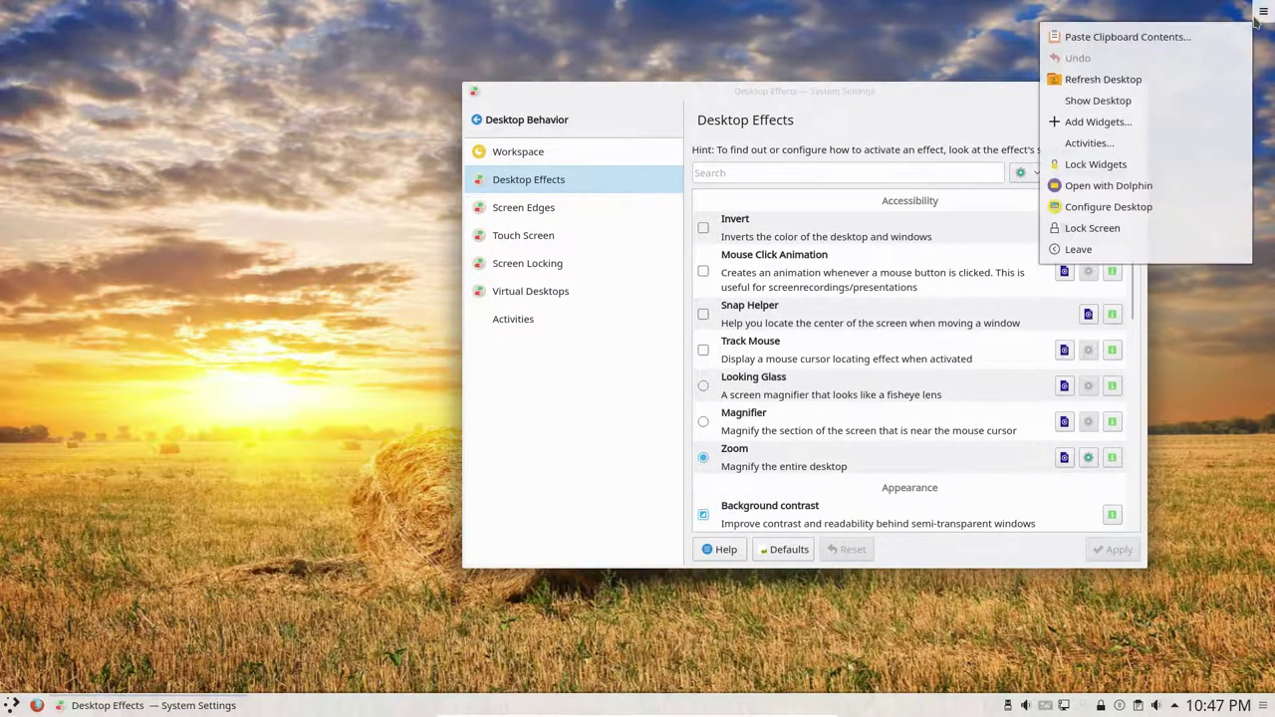
pyautogui.click(1261, 12)
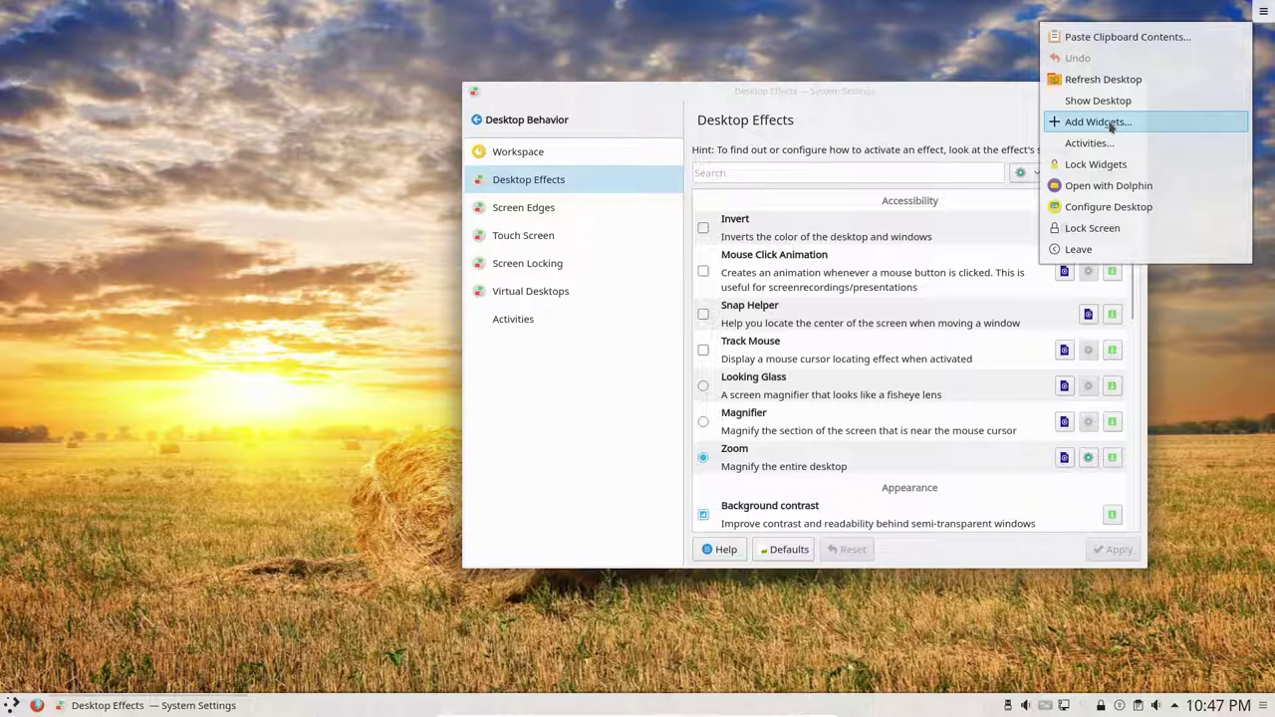
pyautogui.click(926, 94)
# Step: Search the desktop effects for "wobb" and try moving the System Settings window, leaving it maximized
pyautogui.moveTo(917, 92); pyautogui.dragTo(670, 83)
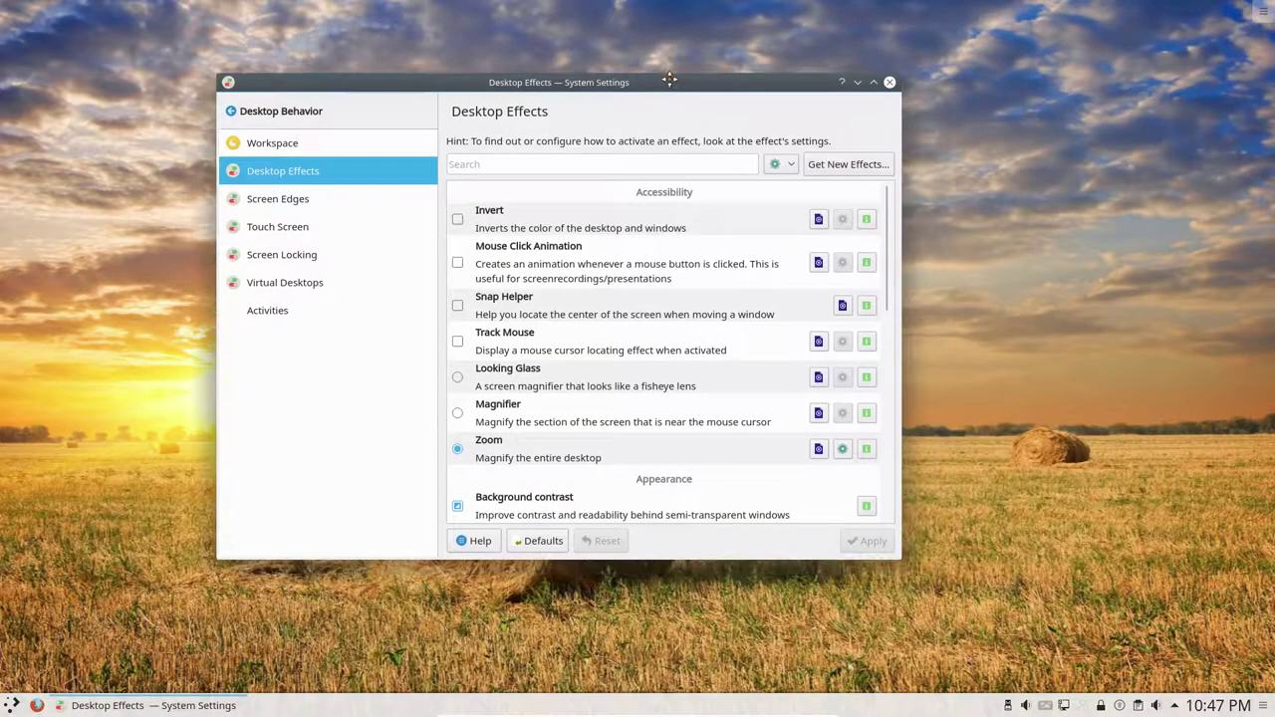
pyautogui.click(873, 84)
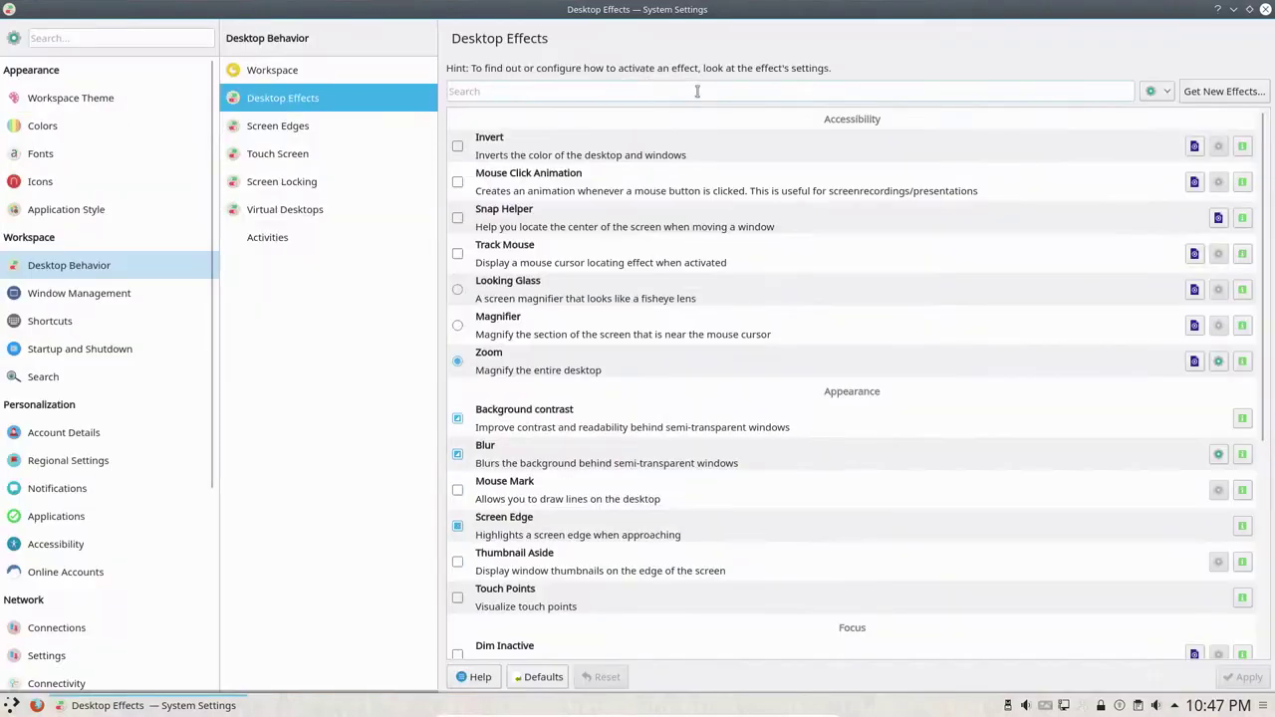
pyautogui.click(595, 89)
pyautogui.write('w')
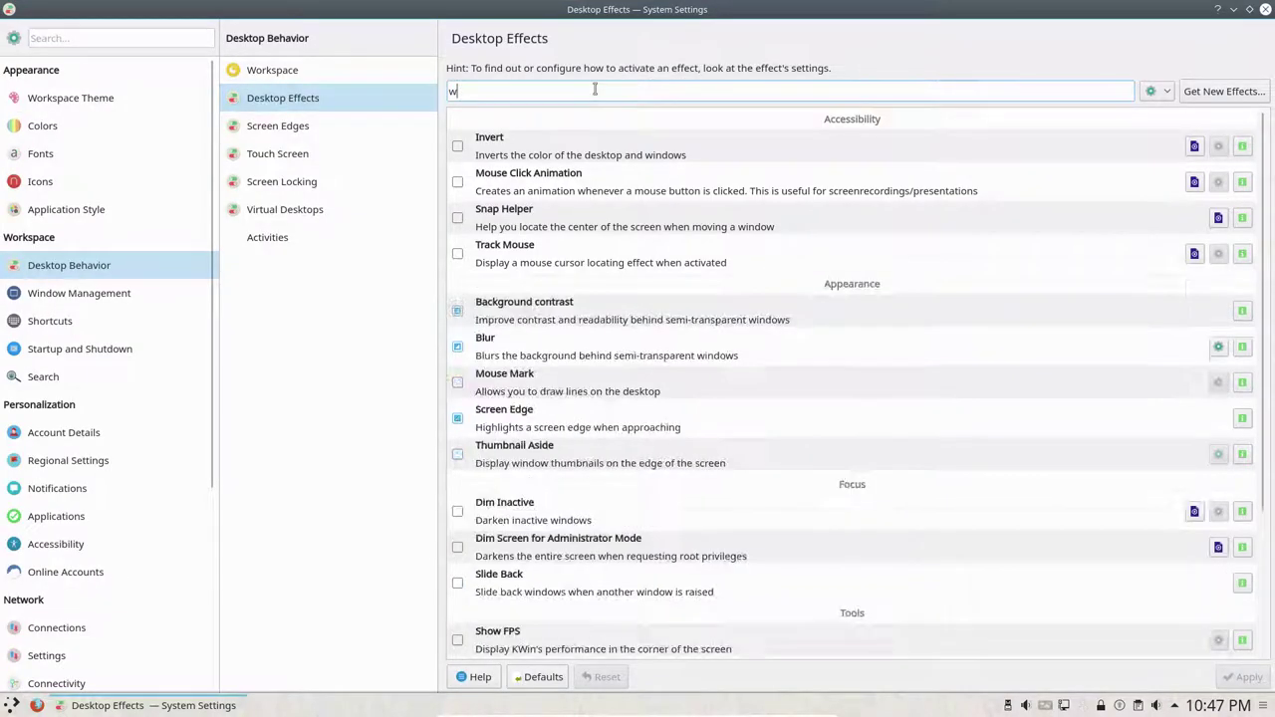
pyautogui.write('oobb')
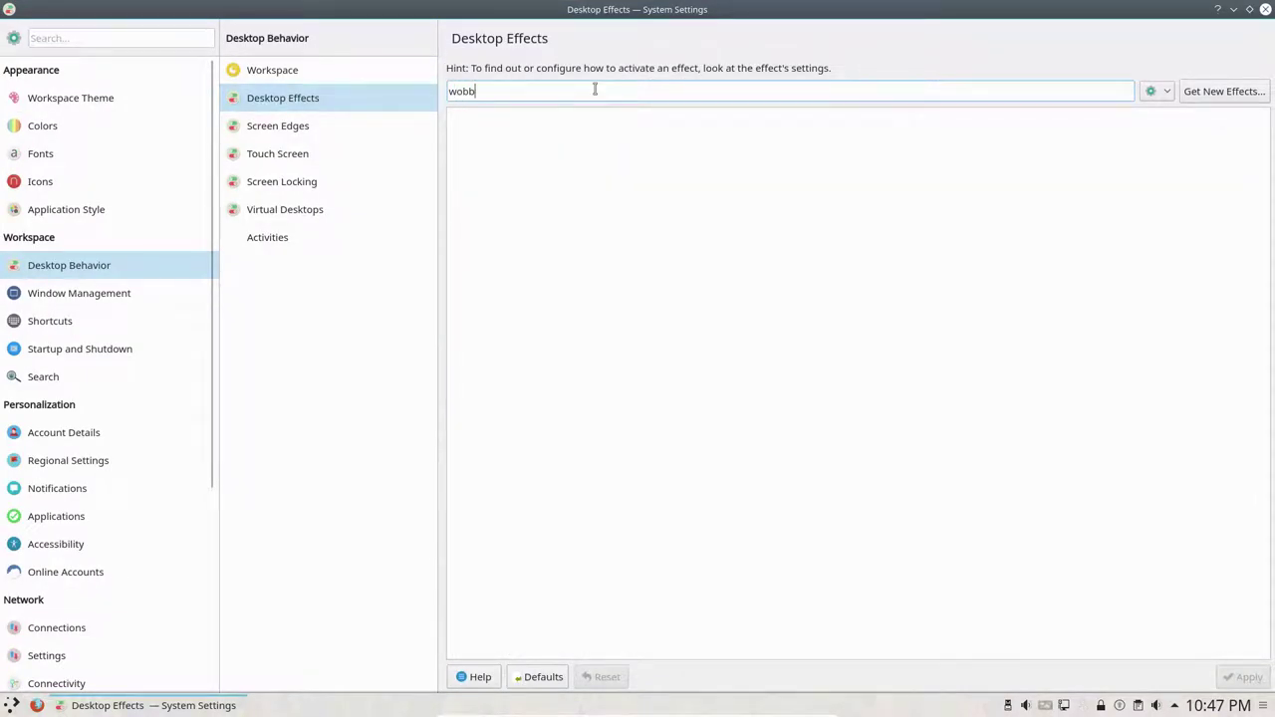
pyautogui.moveTo(628, 9); pyautogui.dragTo(632, 117)
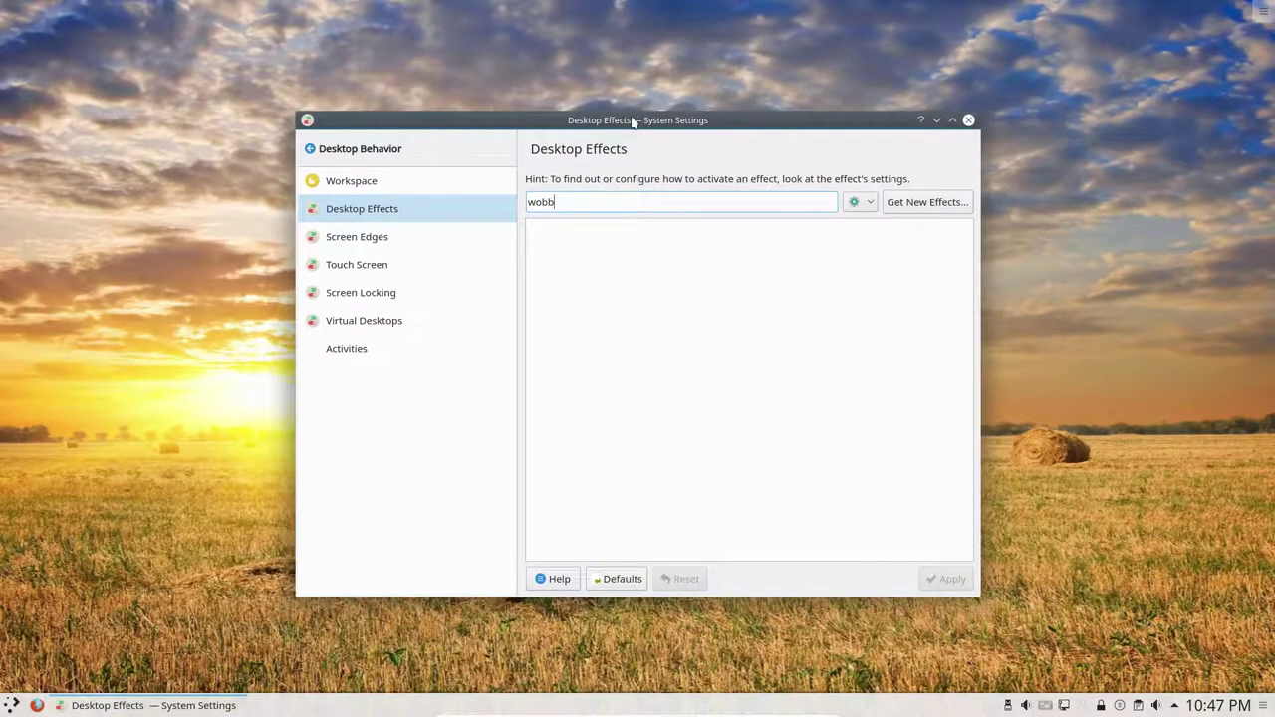
pyautogui.doubleClick(632, 121)
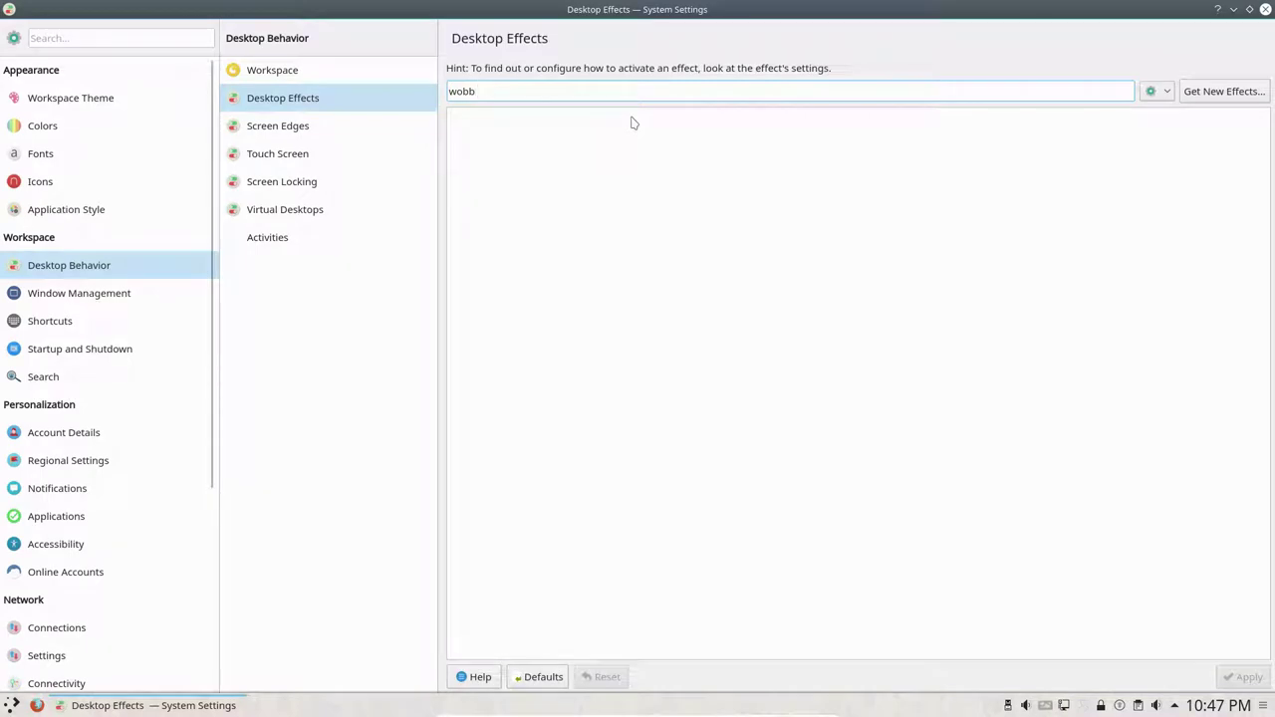
# Step: Include effects not supported by the compositor, enable and apply Wobbly Windows, and test it by moving the window
pyautogui.click(1168, 91)
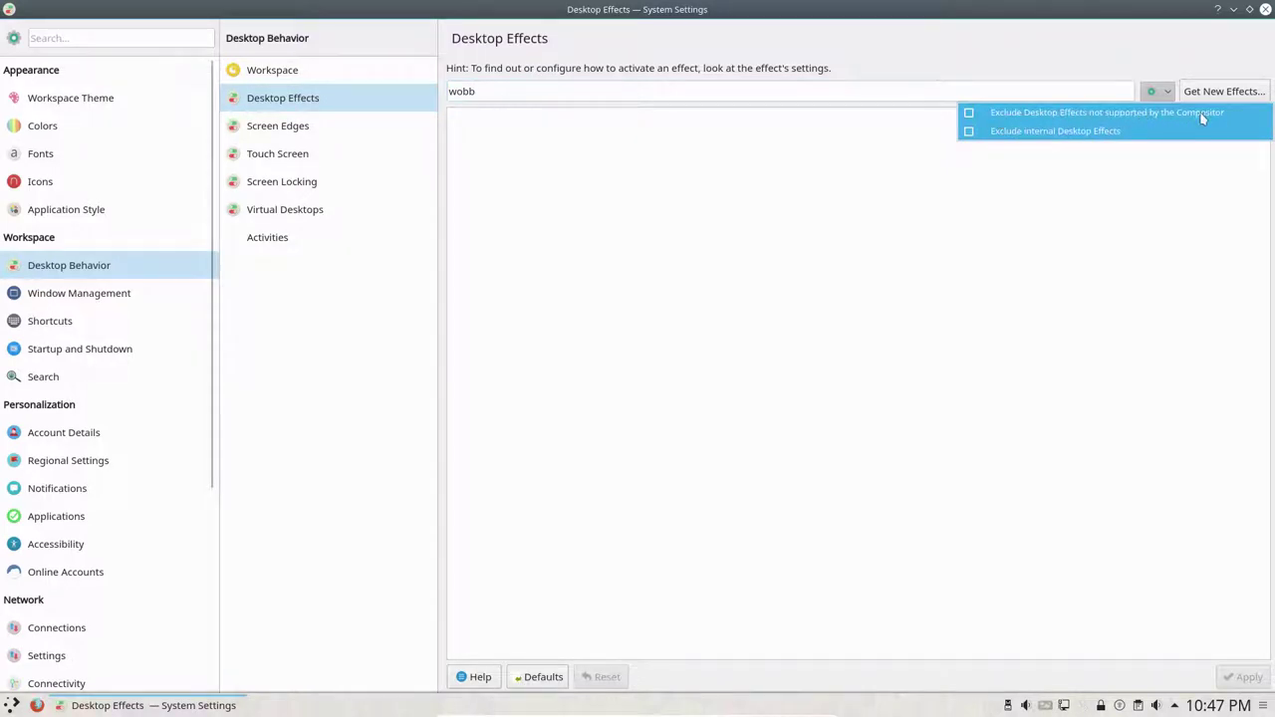
pyautogui.click(967, 115)
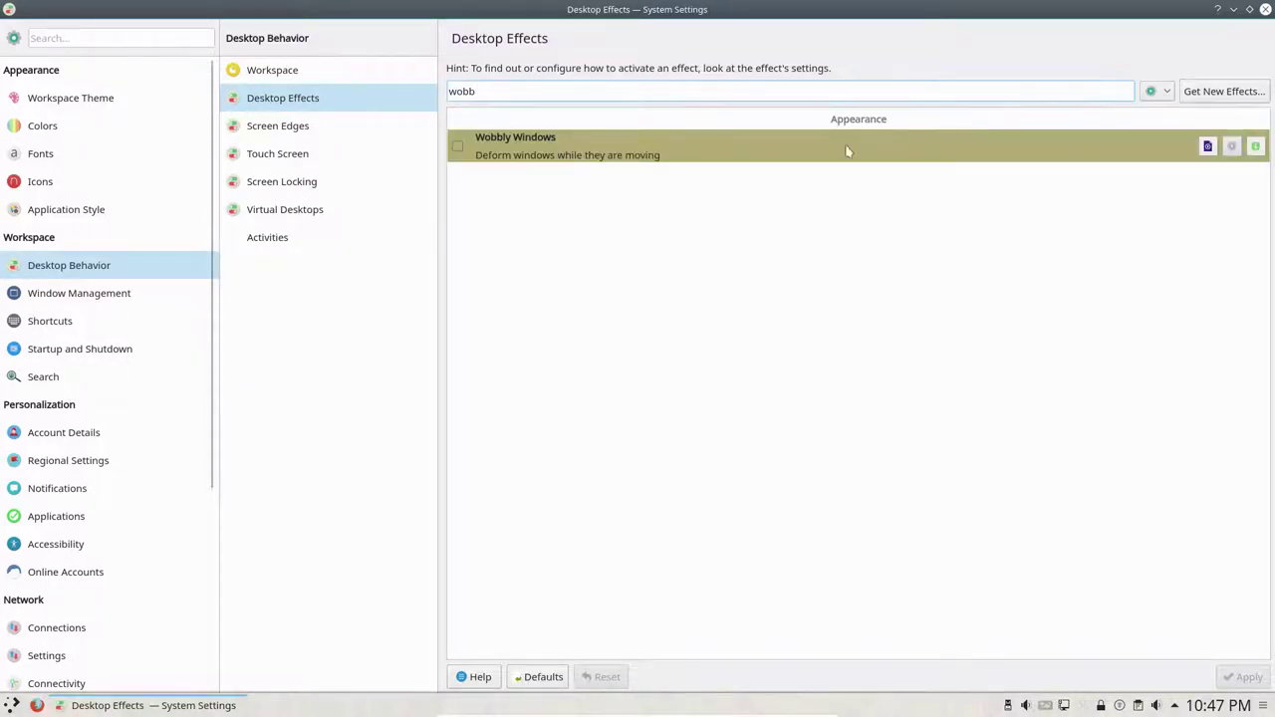
pyautogui.click(461, 153)
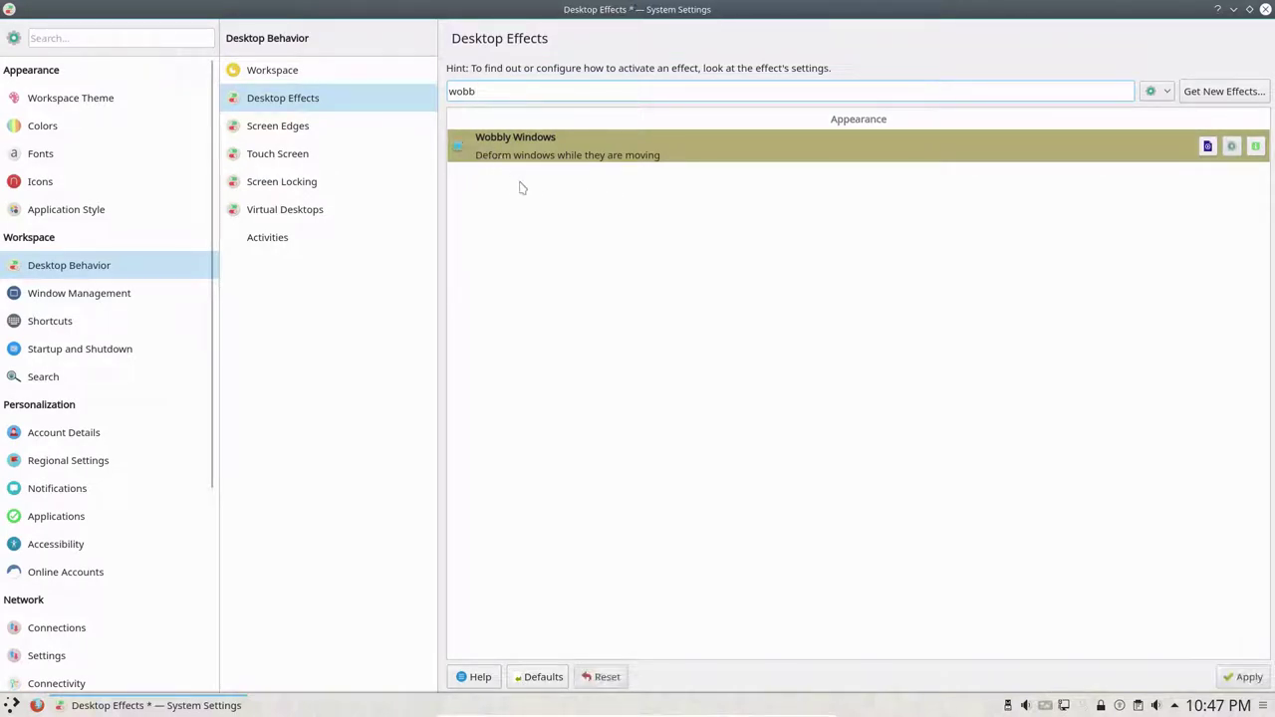
pyautogui.click(1246, 677)
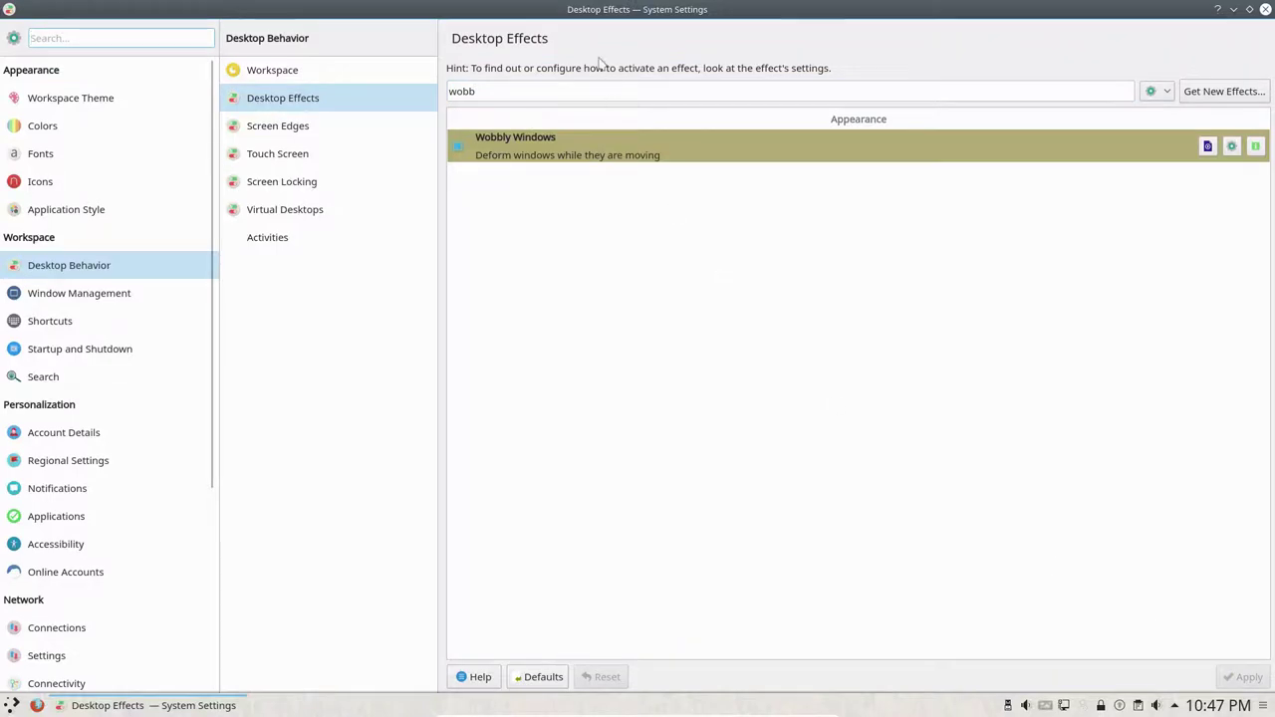
pyautogui.moveTo(607, 10); pyautogui.dragTo(643, 111)
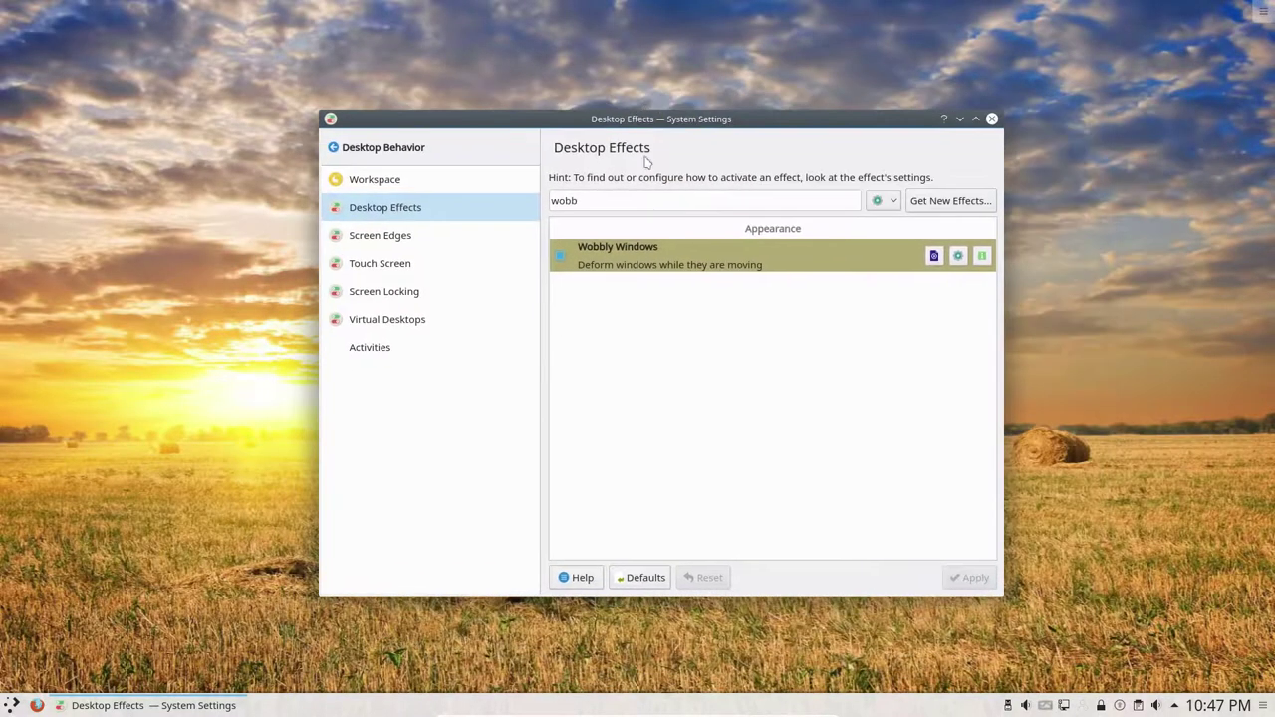
# Step: Disable Wobbly Windows, clear the effects search and exclude compositor-unsupported effects again, applying the changes before closing System Settings
pyautogui.click(558, 256)
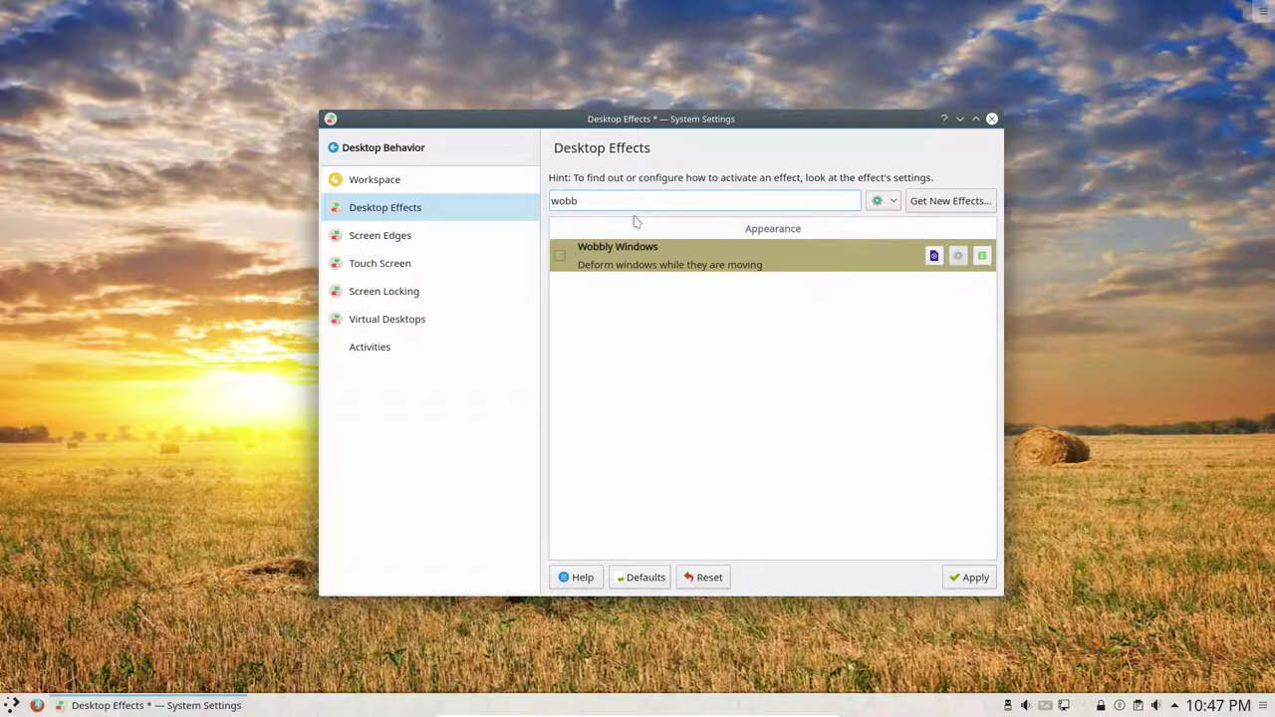
pyautogui.moveTo(635, 208); pyautogui.dragTo(530, 211)
pyautogui.press('BackSpace')
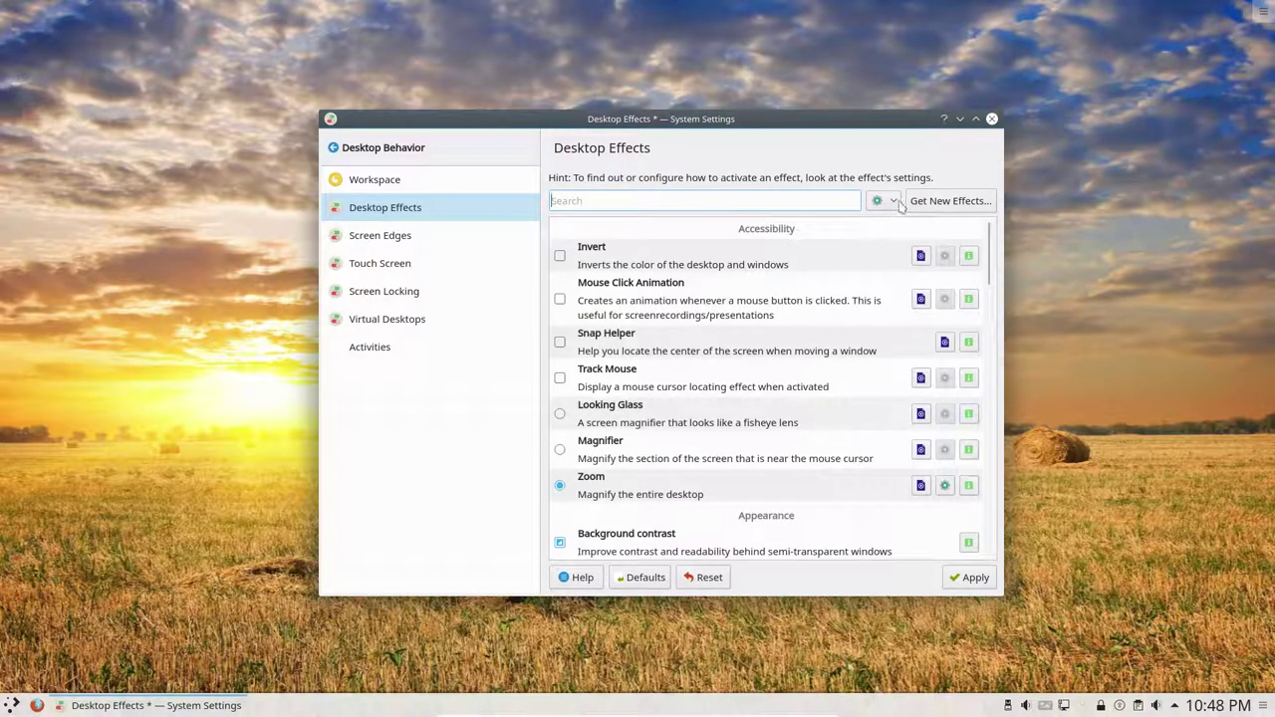
pyautogui.click(878, 200)
pyautogui.click(946, 219)
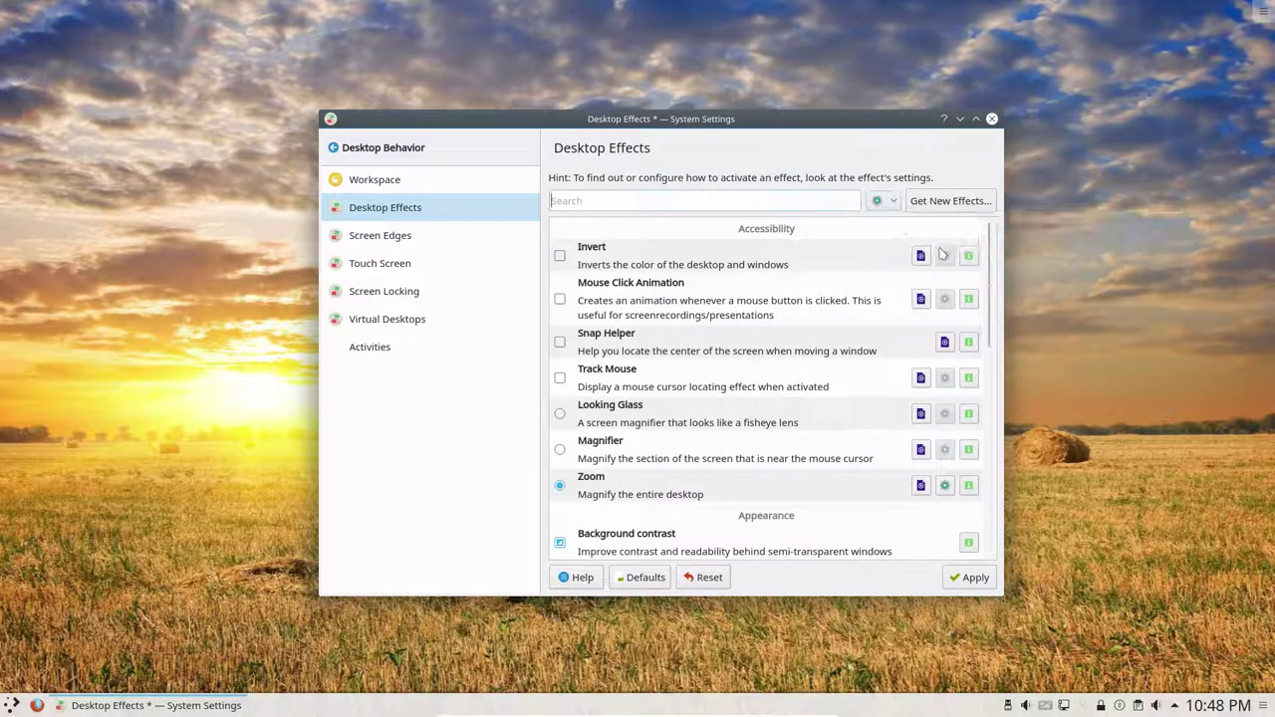
pyautogui.click(973, 578)
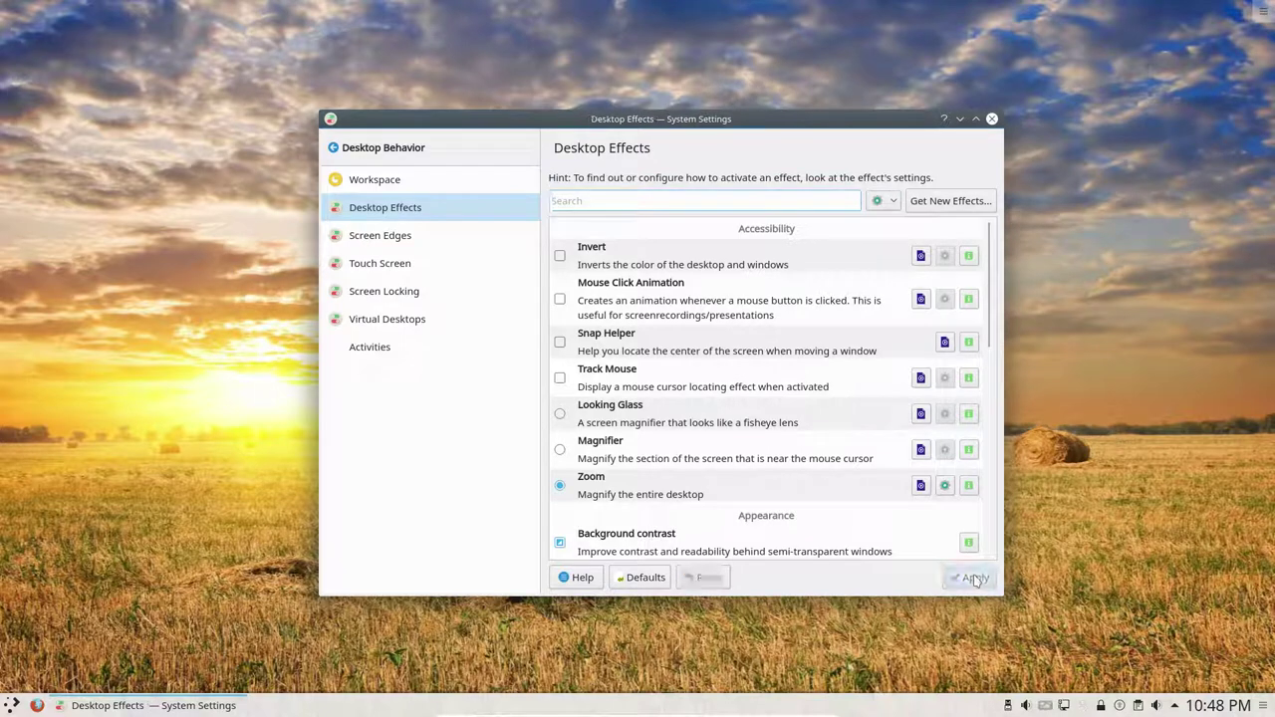
pyautogui.click(991, 119)
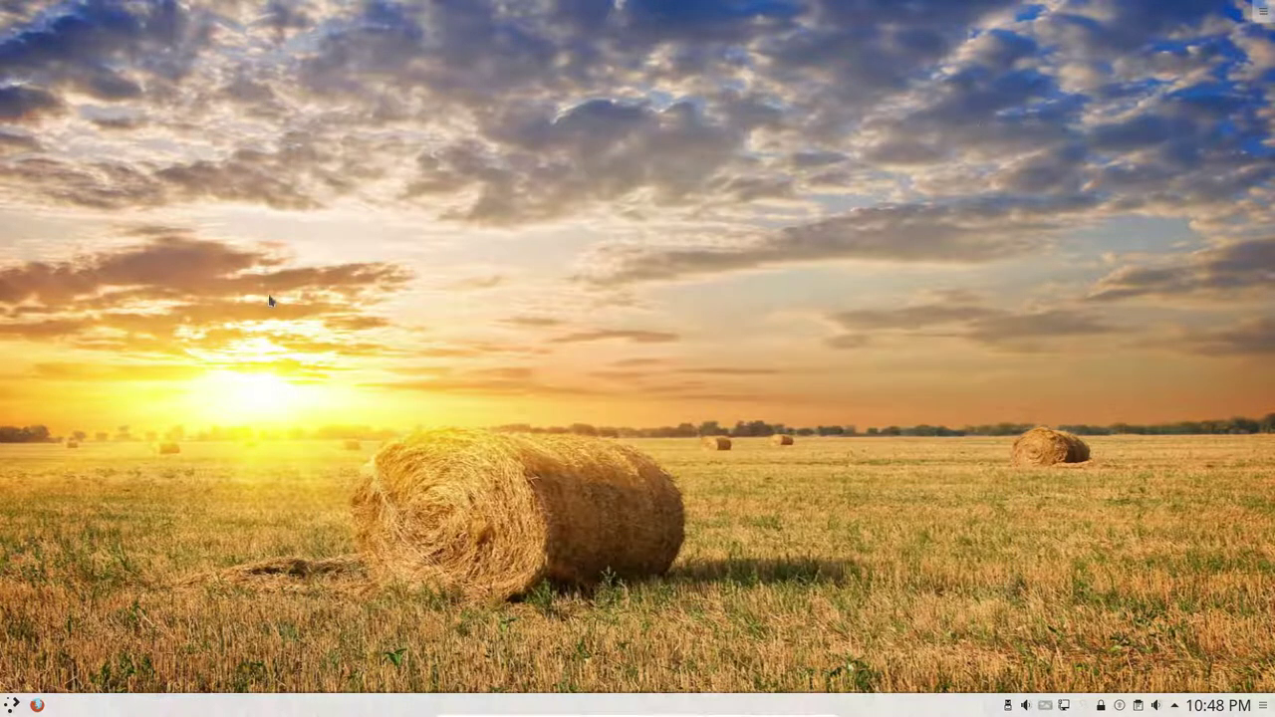
# Step: Open the Dolphin file manager and move its window away from the screen's corner
pyautogui.click(11, 706)
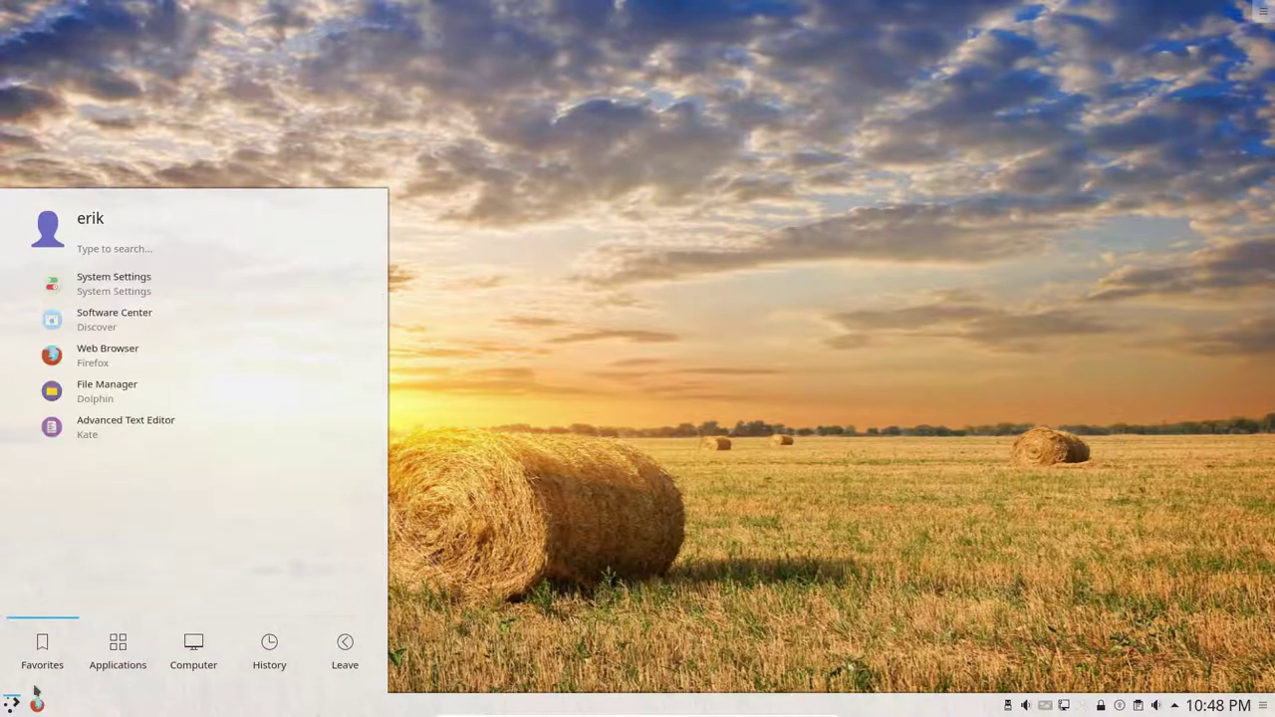
pyautogui.click(121, 405)
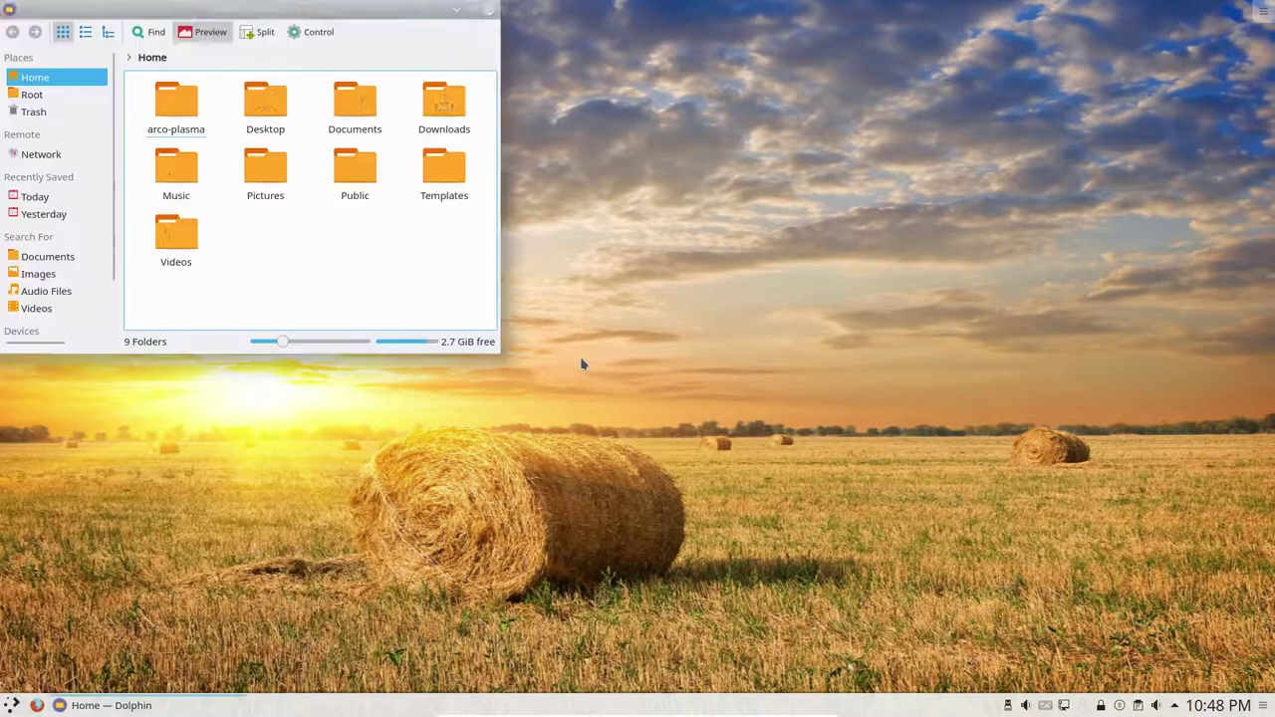
pyautogui.moveTo(291, 10); pyautogui.dragTo(713, 26)
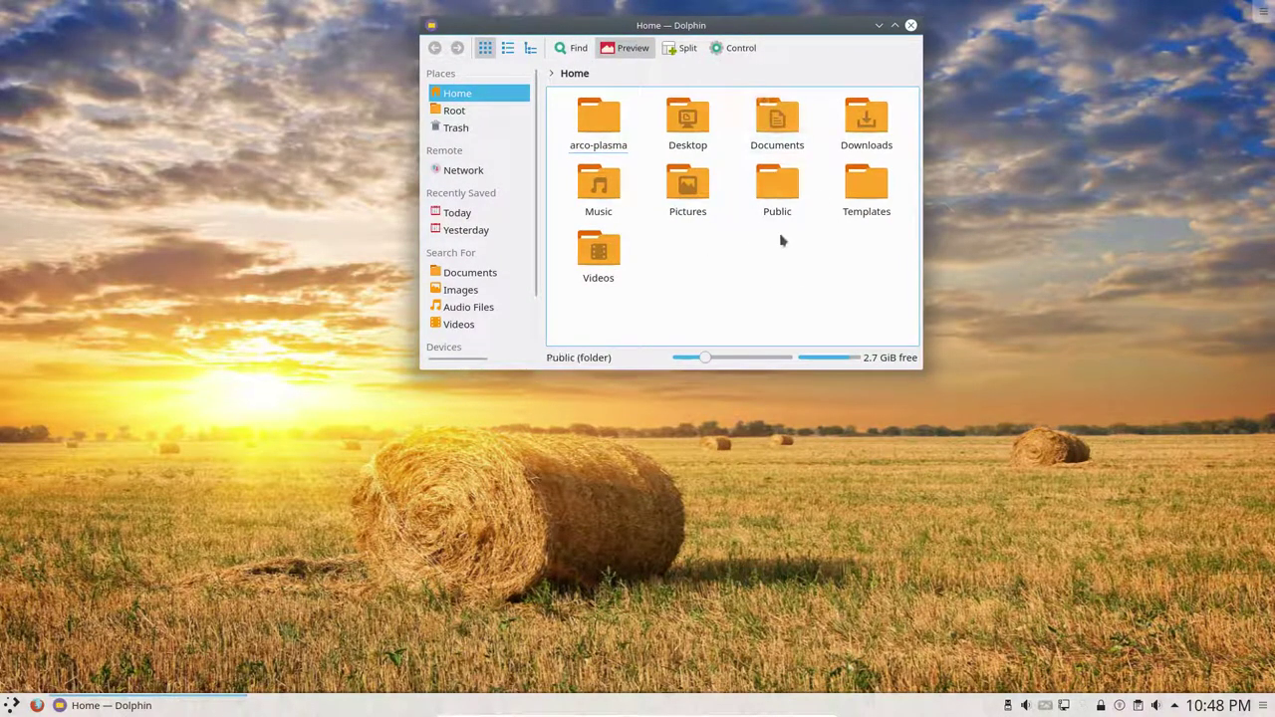
# Step: Examine the actions available for the Home folder in Dolphin and close the file manager
pyautogui.rightClick(740, 242)
pyautogui.moveTo(814, 371)
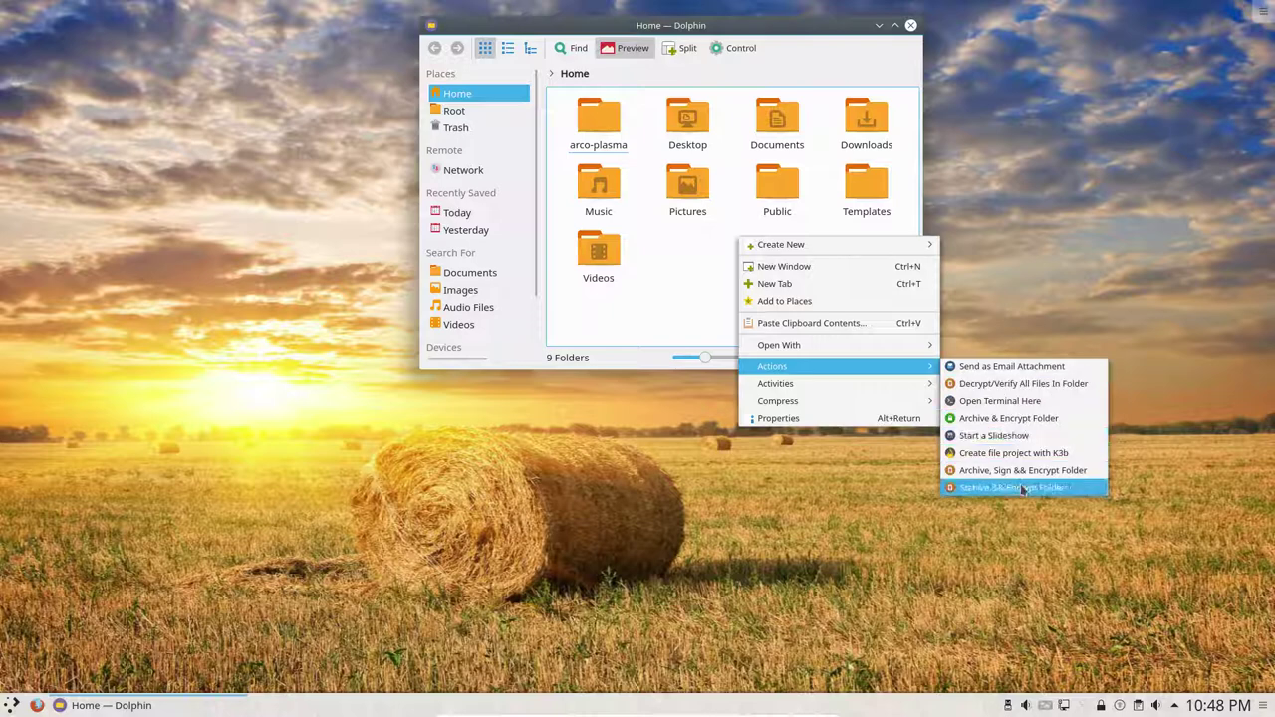
pyautogui.moveTo(882, 391)
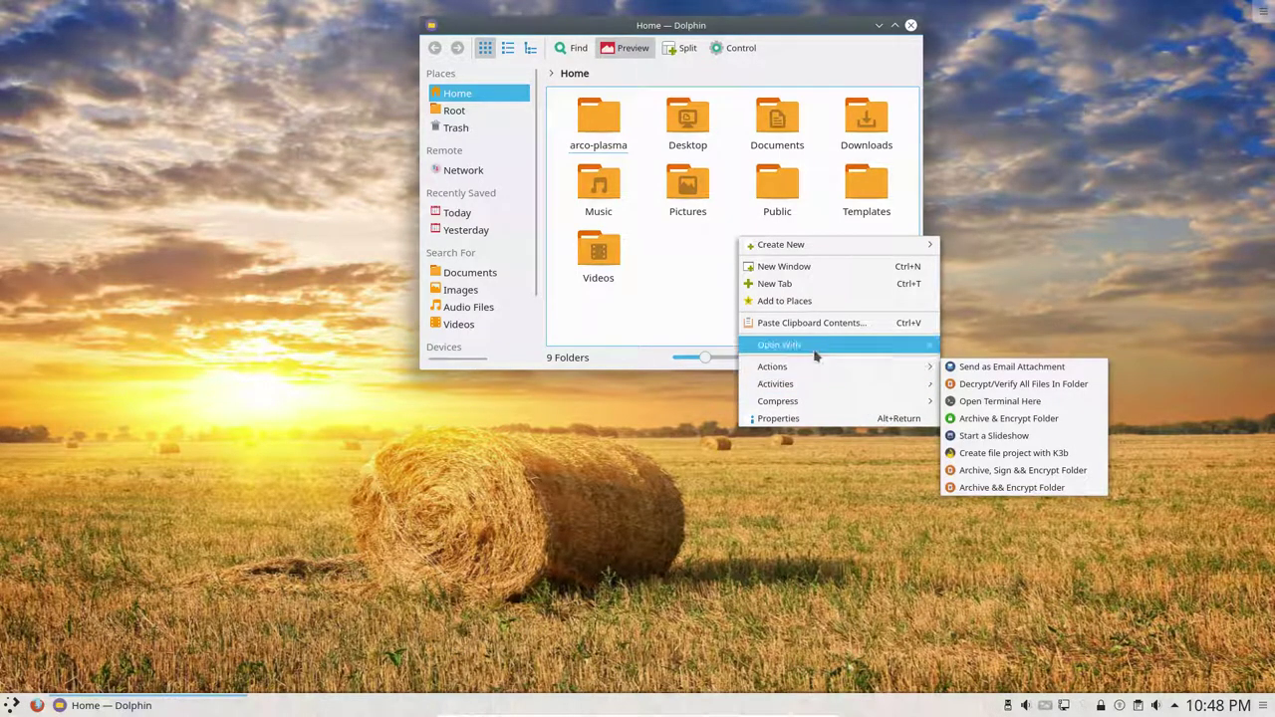
pyautogui.click(693, 289)
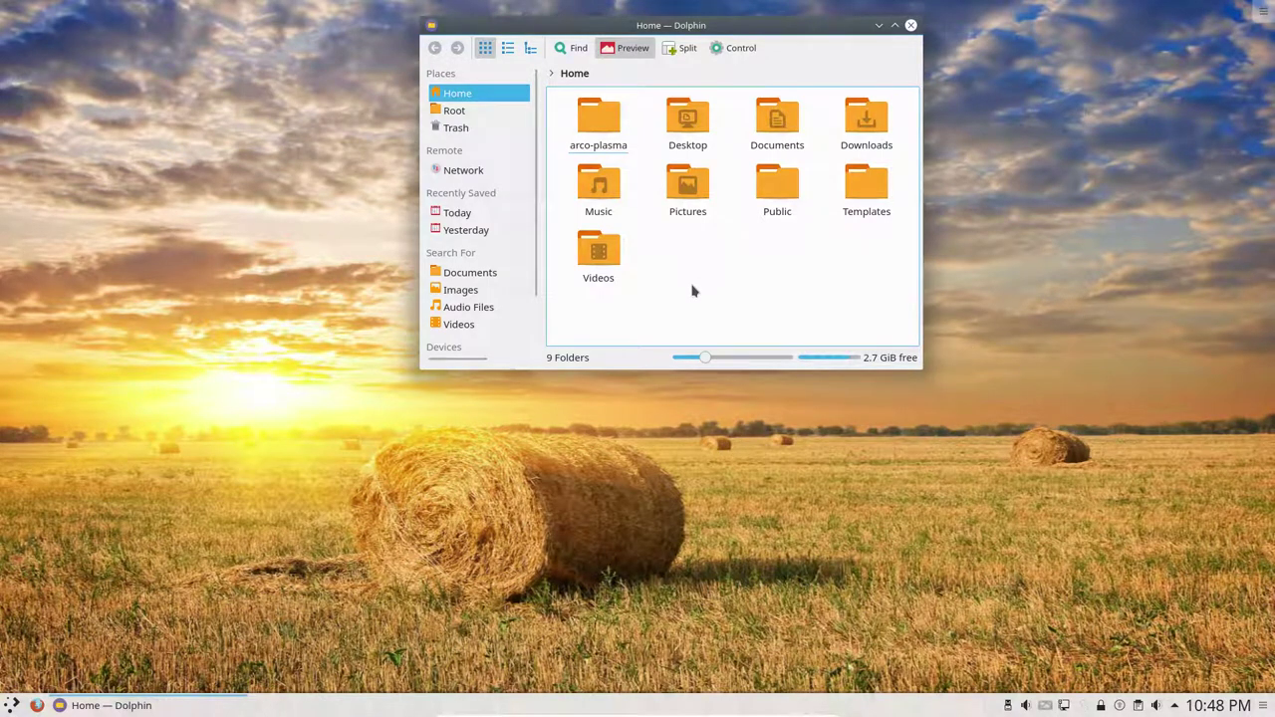
pyautogui.click(910, 26)
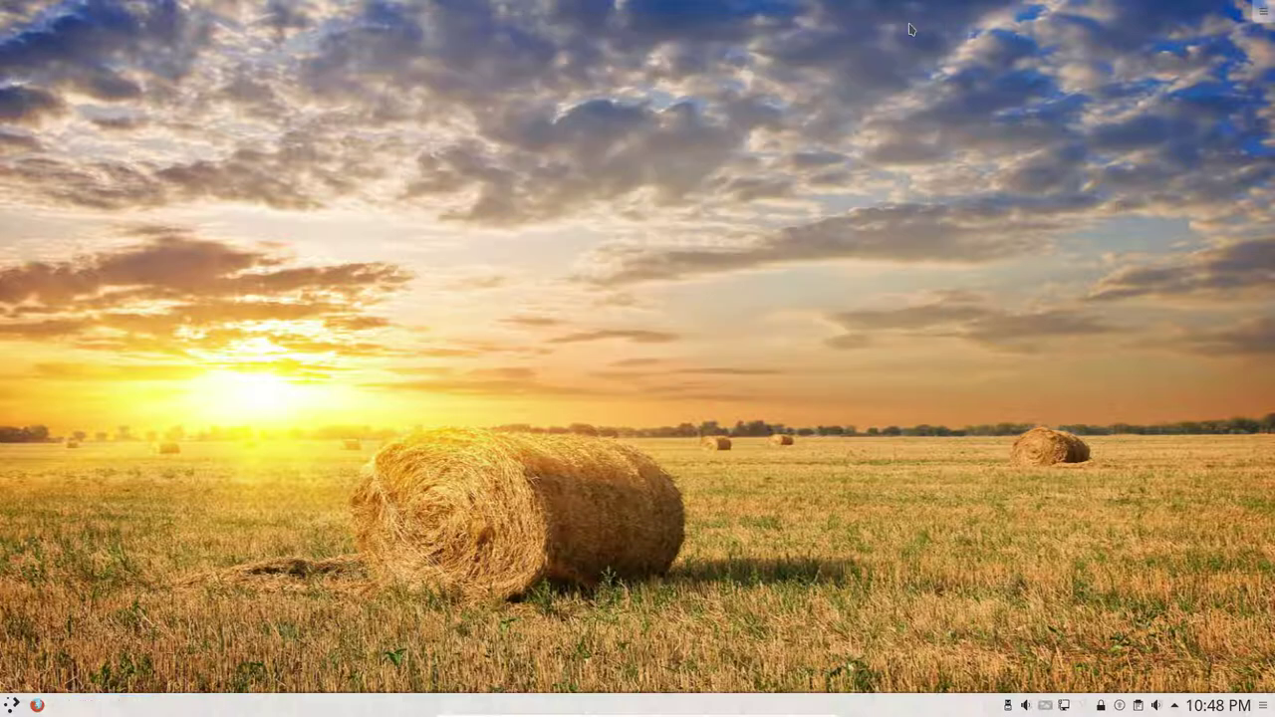